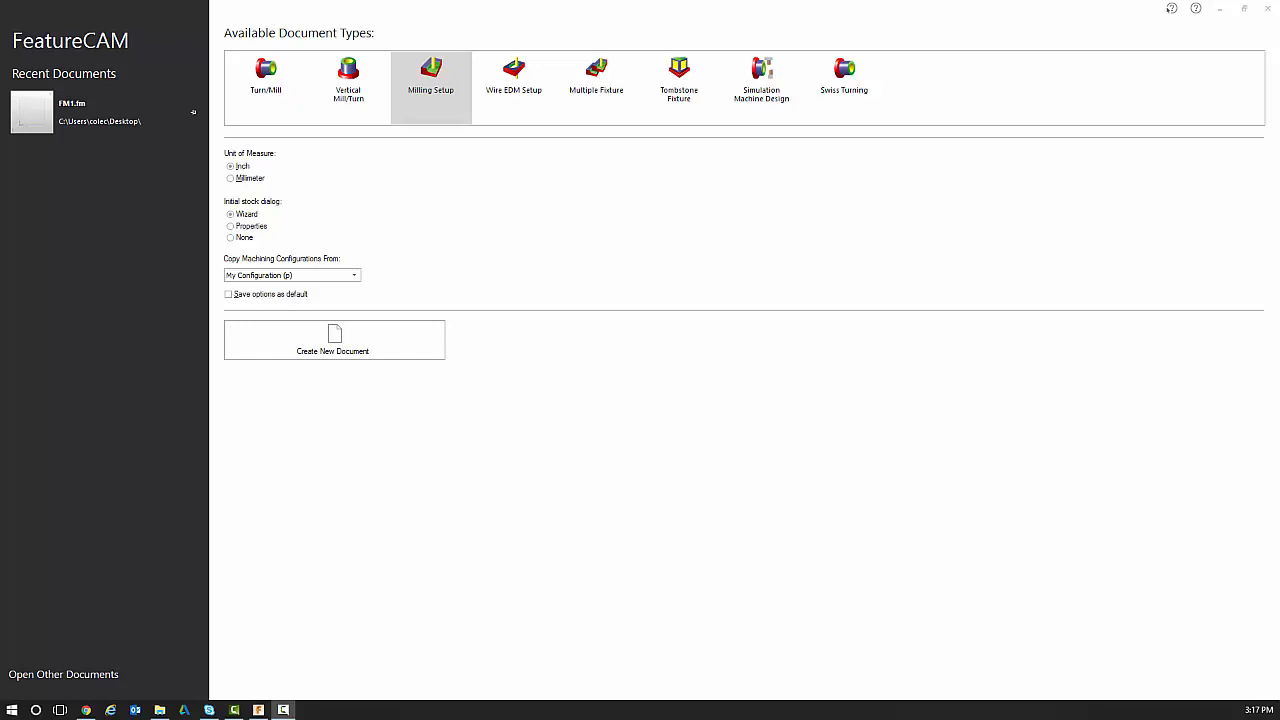
# Step: Pin FM1.fm in the recent documents and create a new inch Milling Setup document, dismissing the stock dimensions wizard
pyautogui.click(419, 478)
pyautogui.click(194, 112)
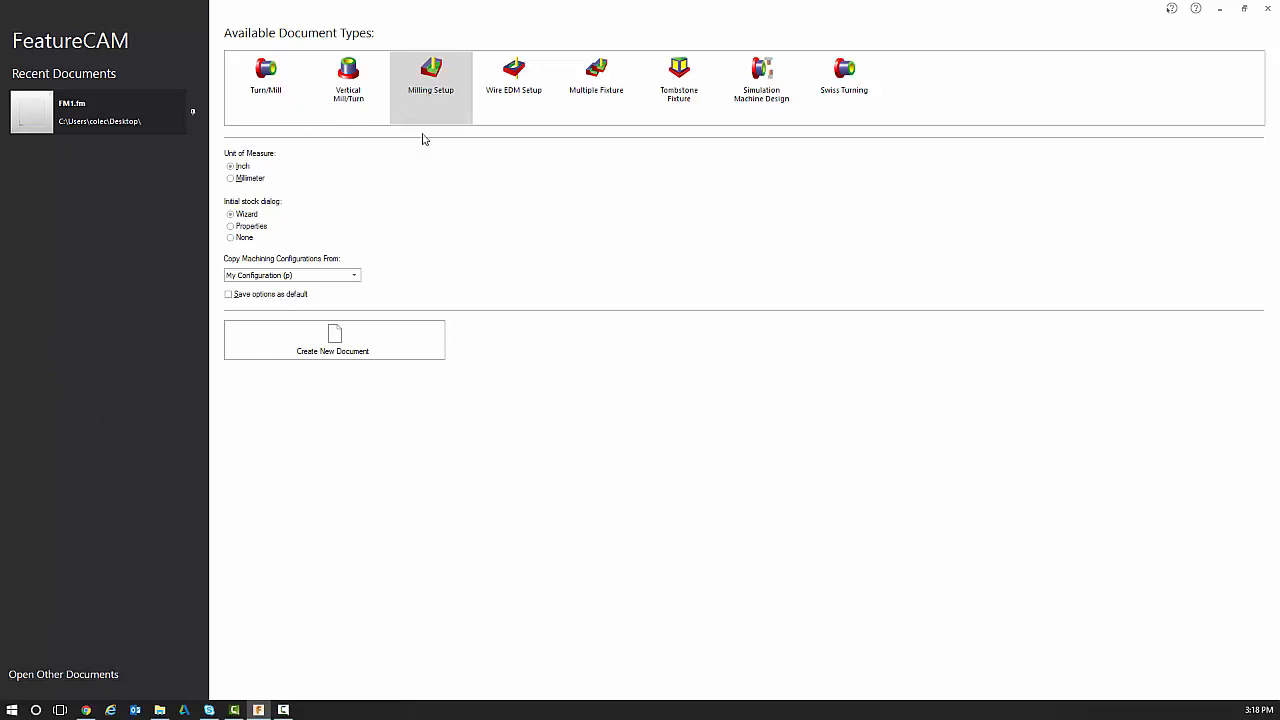
pyautogui.click(334, 340)
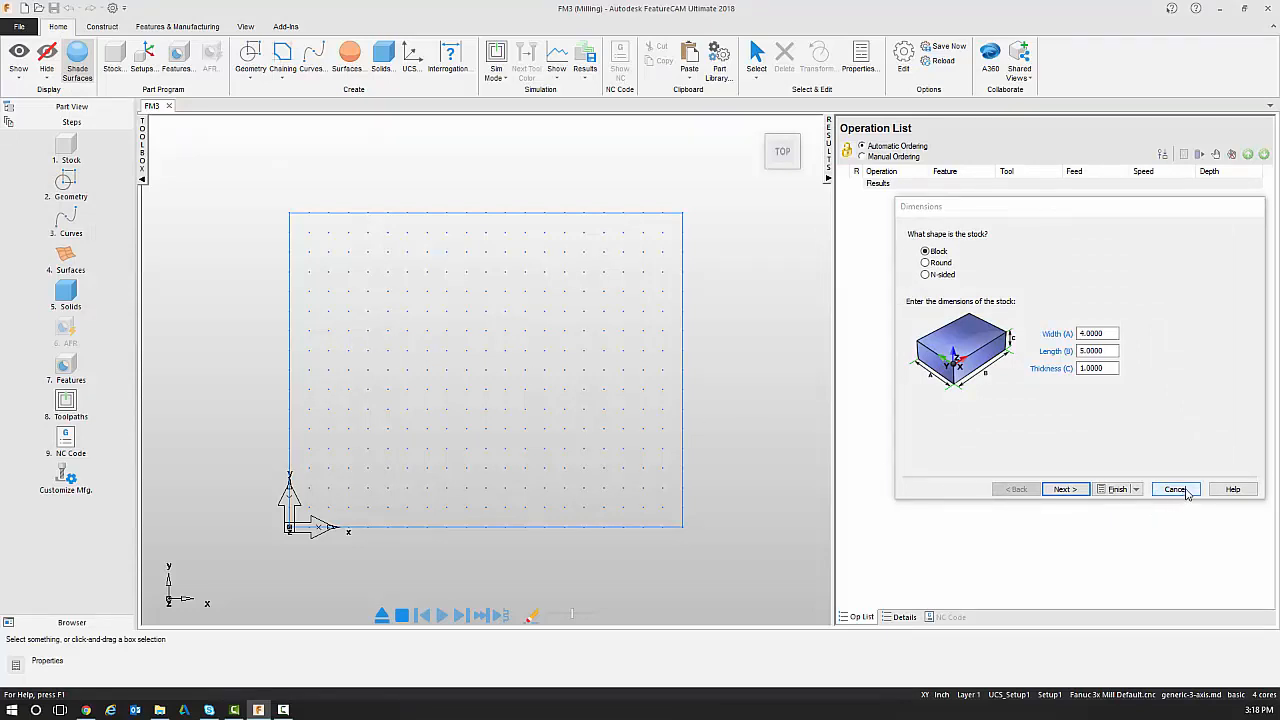
pyautogui.click(1186, 491)
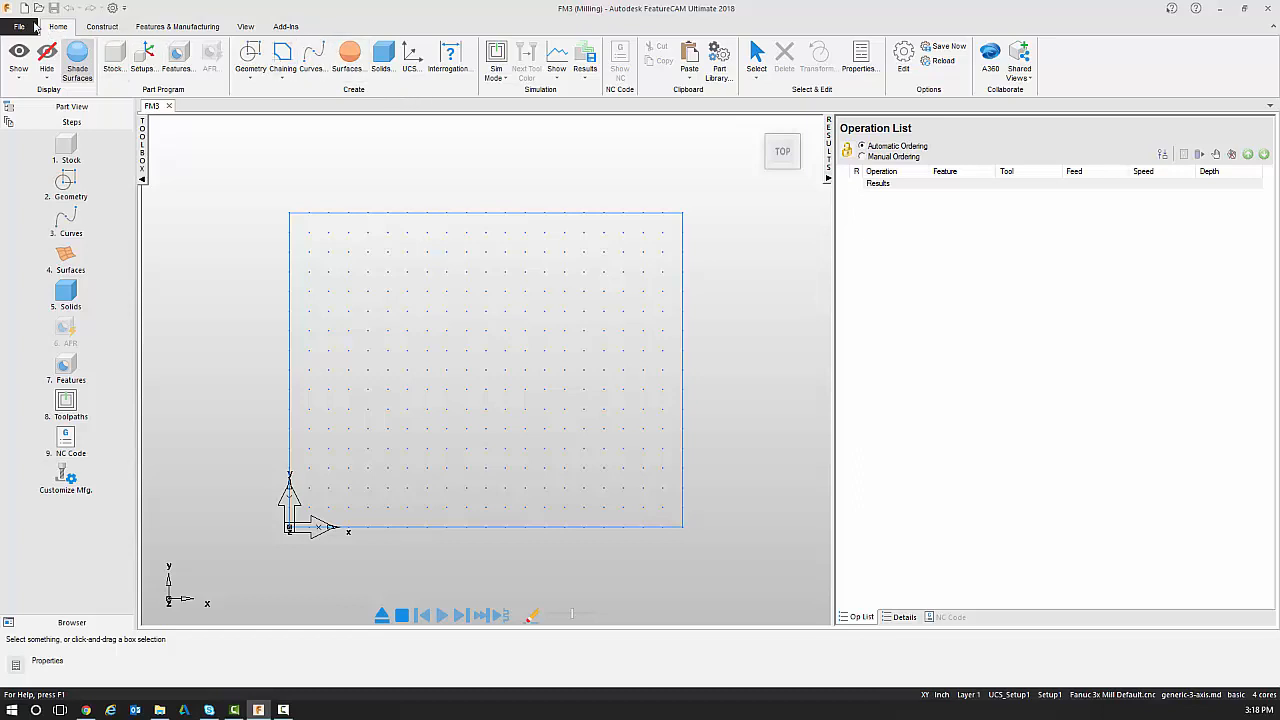
# Step: Review the document information fields and the options for sharing the part files
pyautogui.click(22, 27)
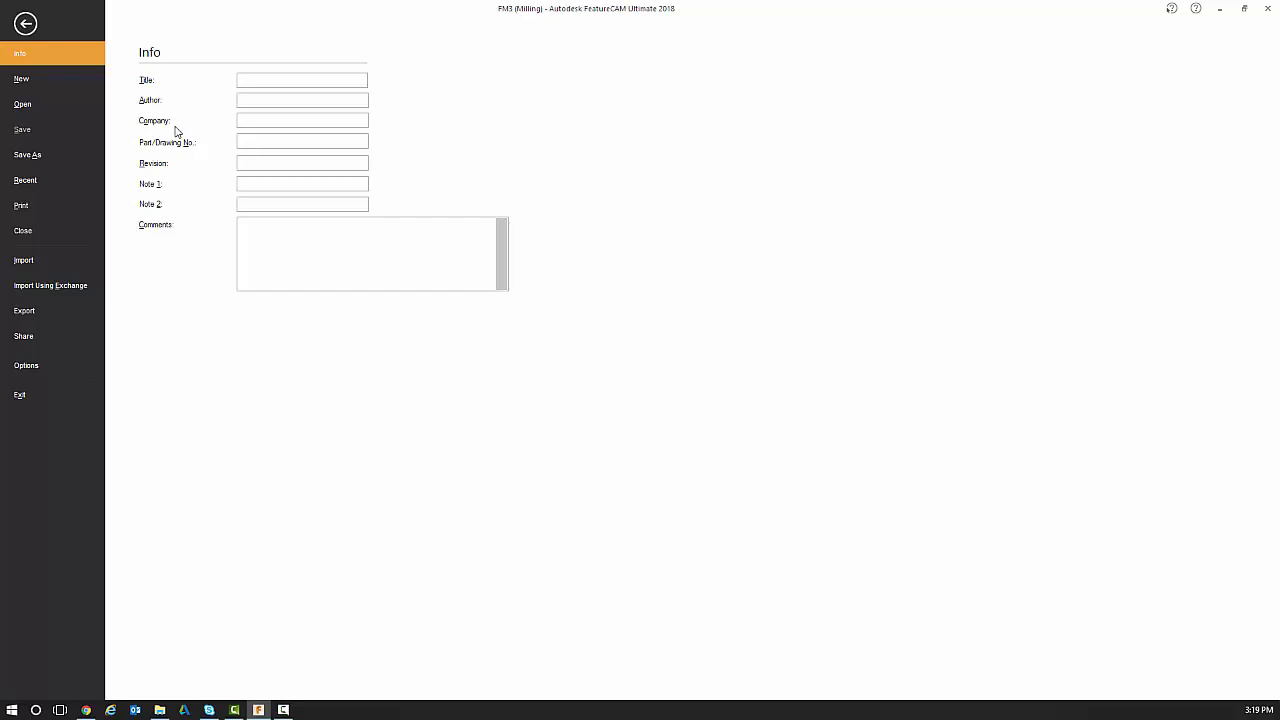
pyautogui.click(25, 340)
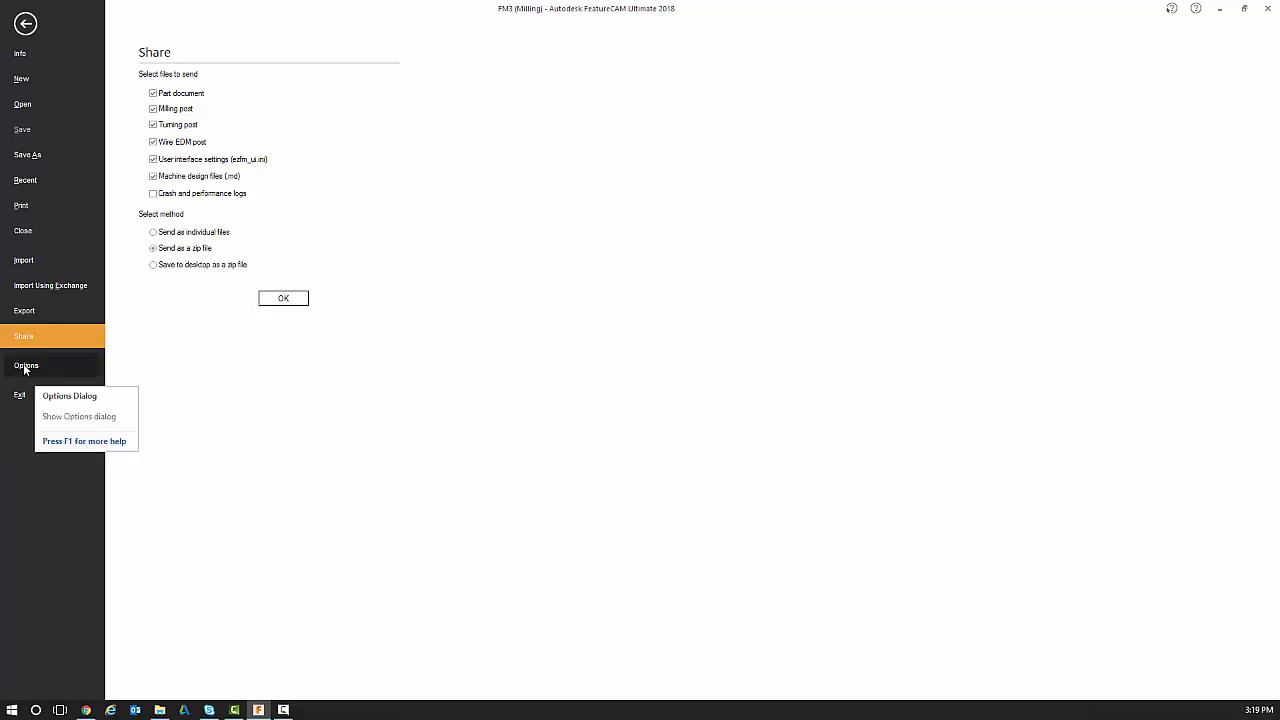
pyautogui.click(25, 23)
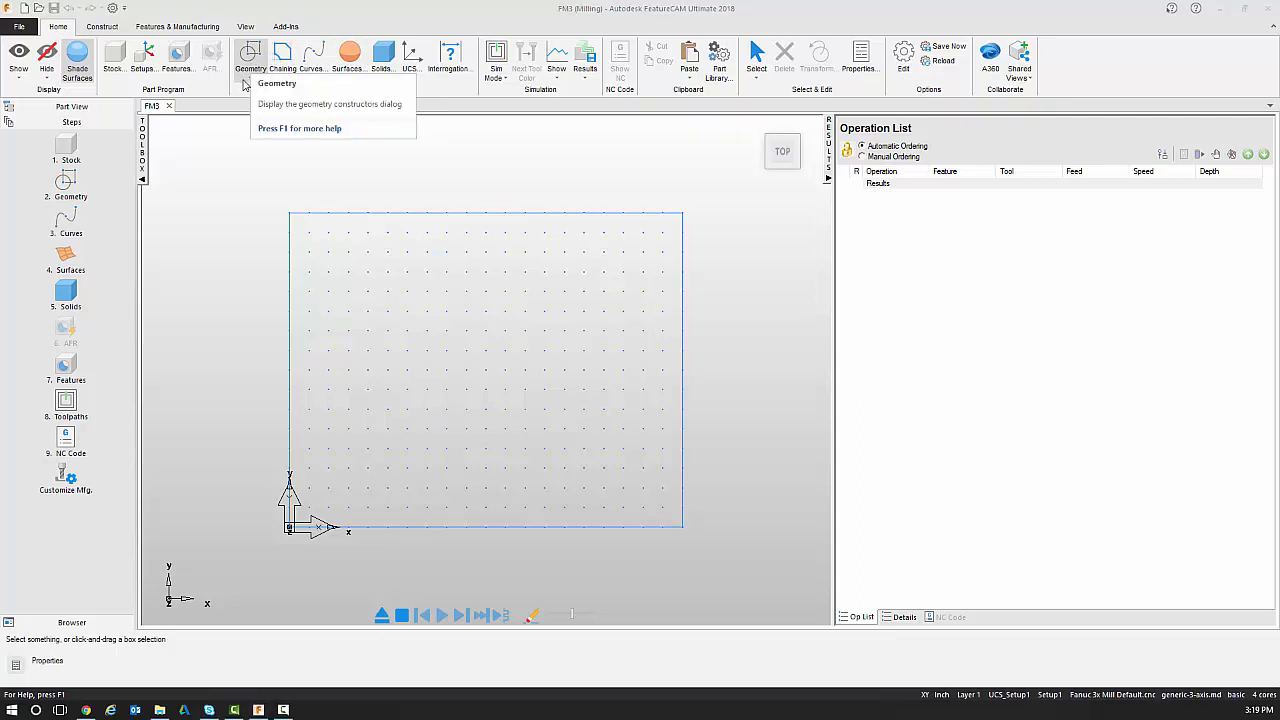
# Step: Review the available geometry construction tools and the Curve Wizard's construction methods without creating anything
pyautogui.click(245, 82)
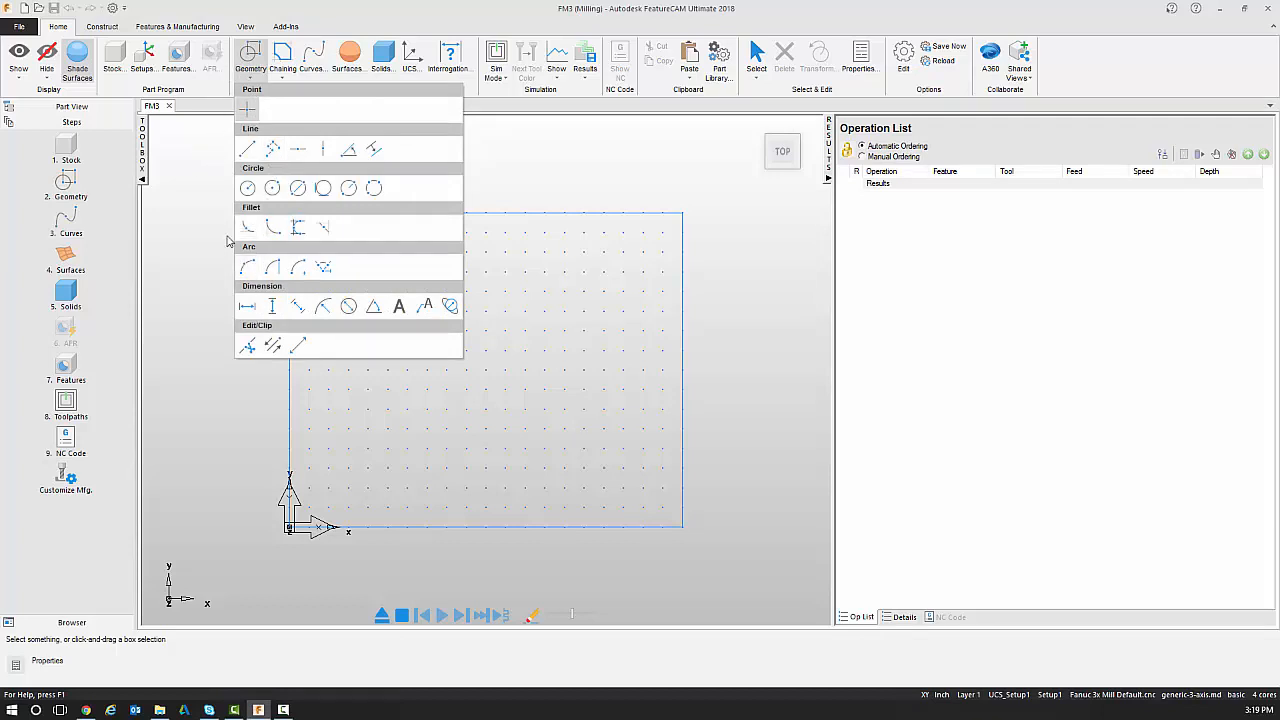
pyautogui.click(197, 200)
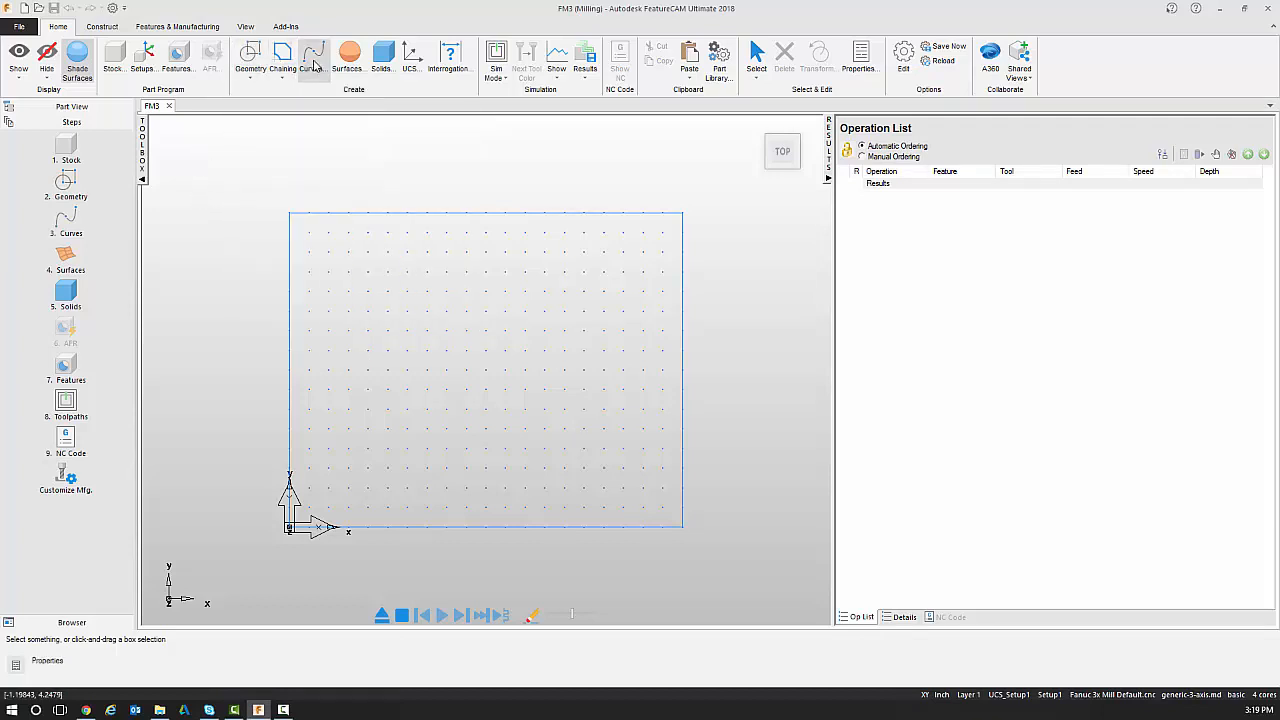
pyautogui.click(314, 64)
pyautogui.click(375, 106)
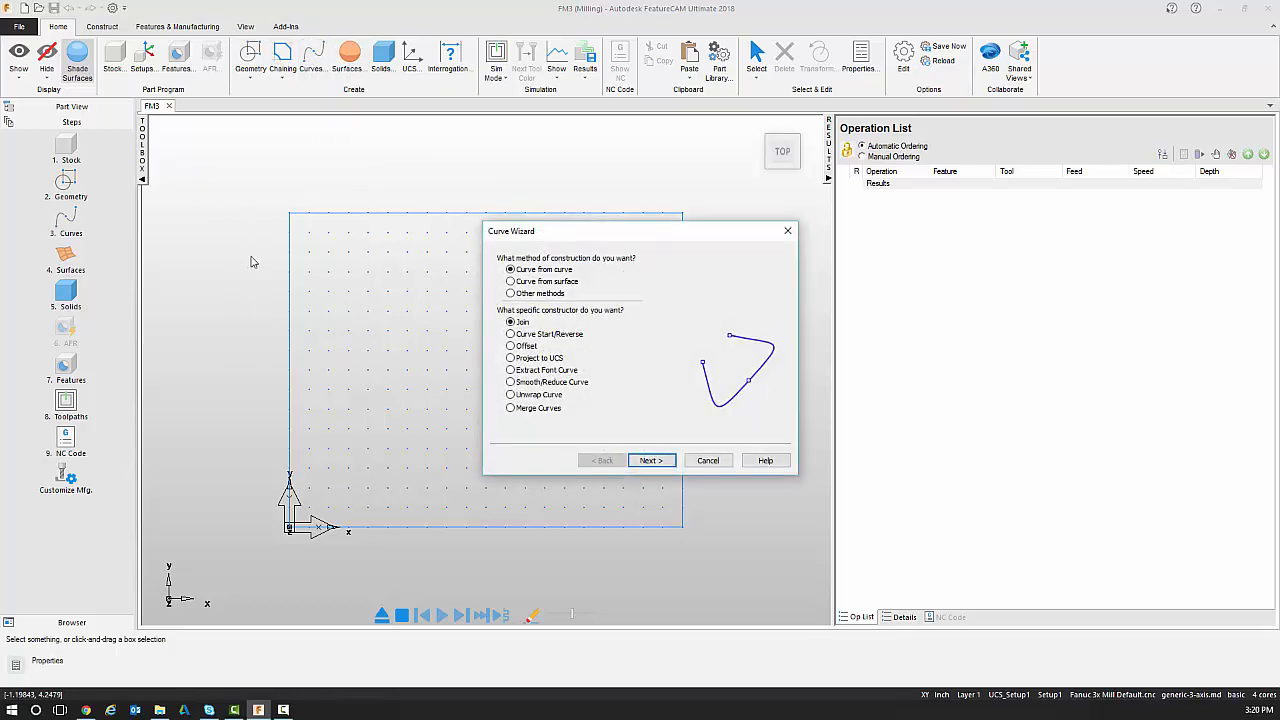
pyautogui.click(711, 464)
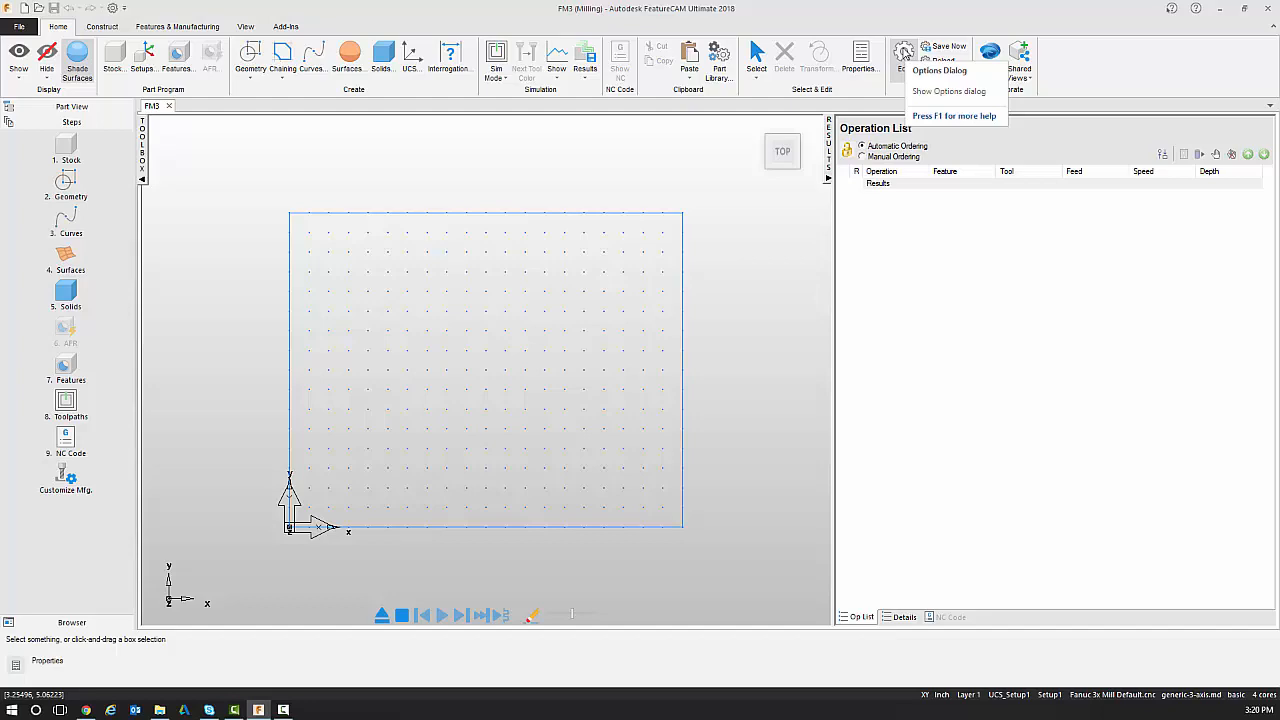
# Step: Examine the setting categories in the FeatureCAM Options dialog and check where else the program options can be reached
pyautogui.click(903, 50)
pyautogui.moveTo(748, 161); pyautogui.dragTo(566, 133)
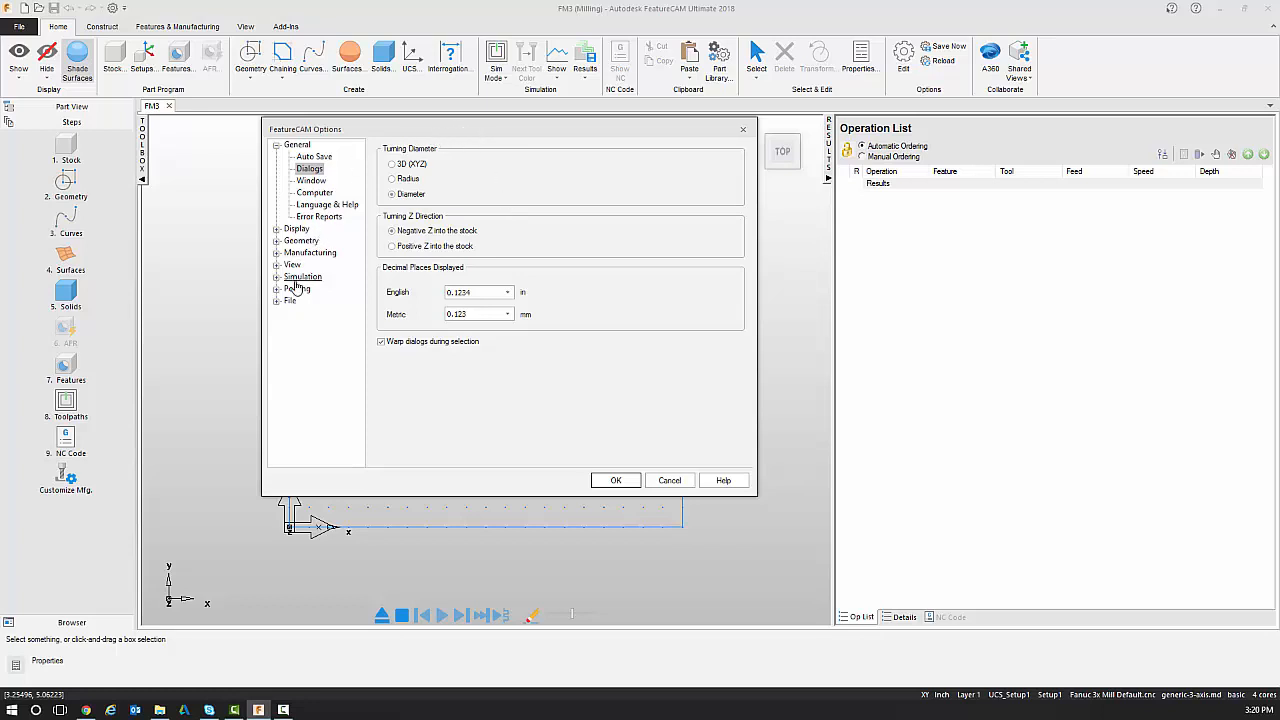
pyautogui.click(276, 301)
pyautogui.click(276, 301)
pyautogui.click(276, 288)
pyautogui.click(276, 288)
pyautogui.click(276, 276)
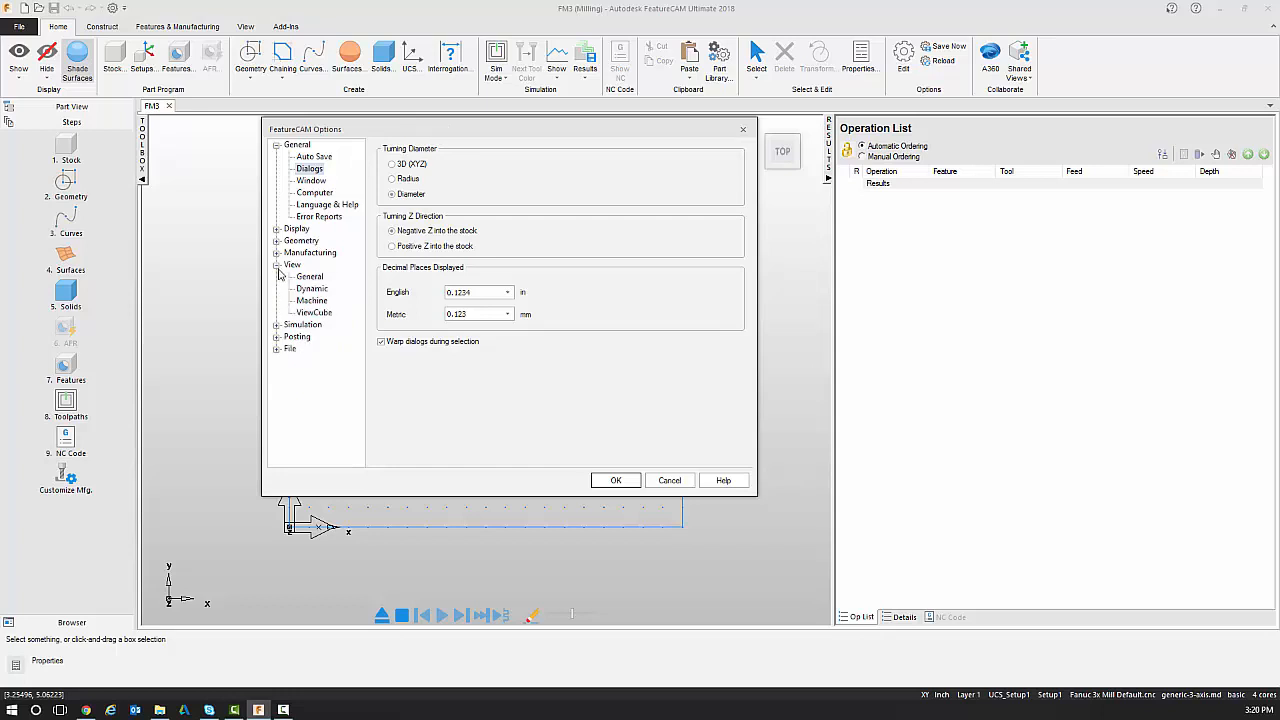
pyautogui.click(276, 276)
pyautogui.click(276, 253)
pyautogui.click(276, 253)
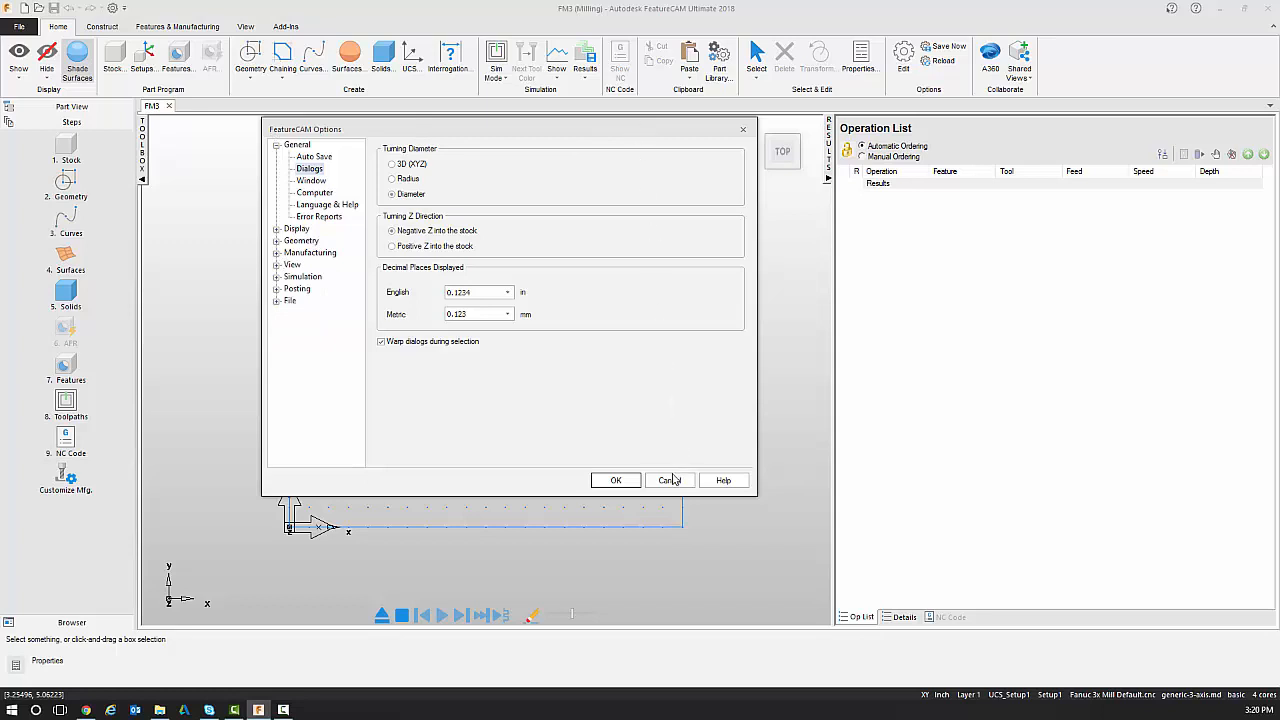
pyautogui.click(669, 480)
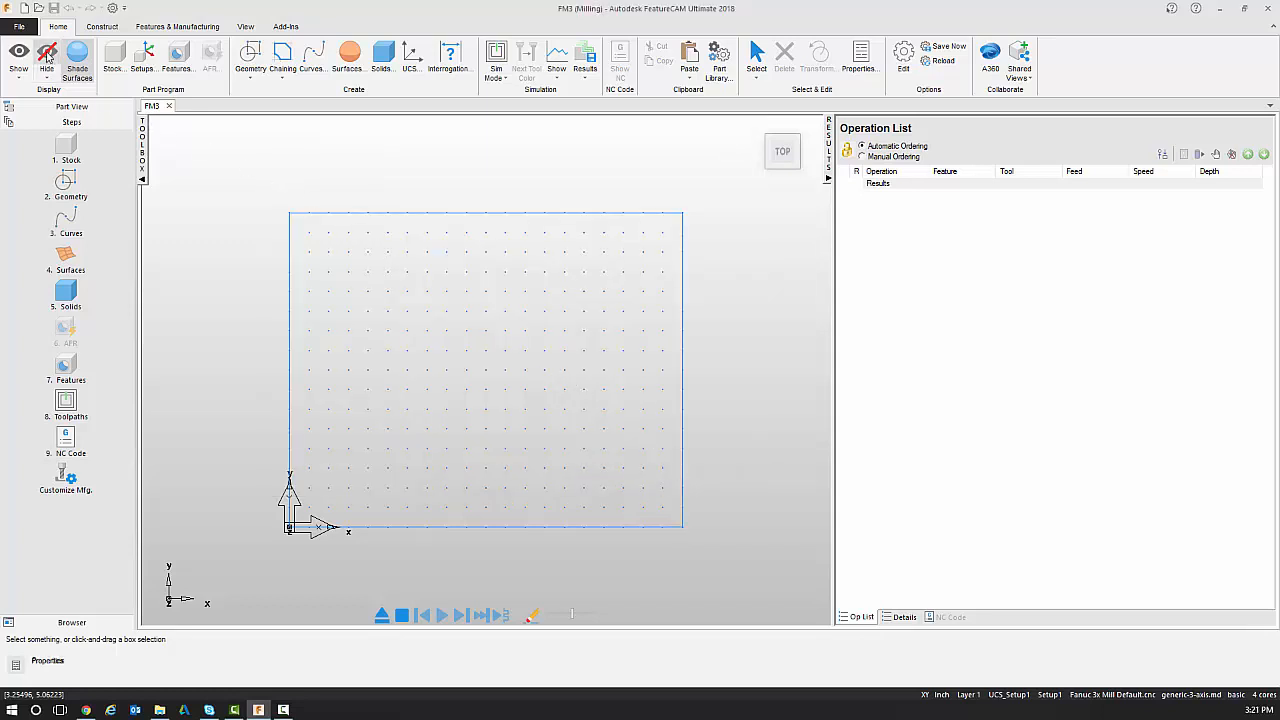
pyautogui.click(19, 26)
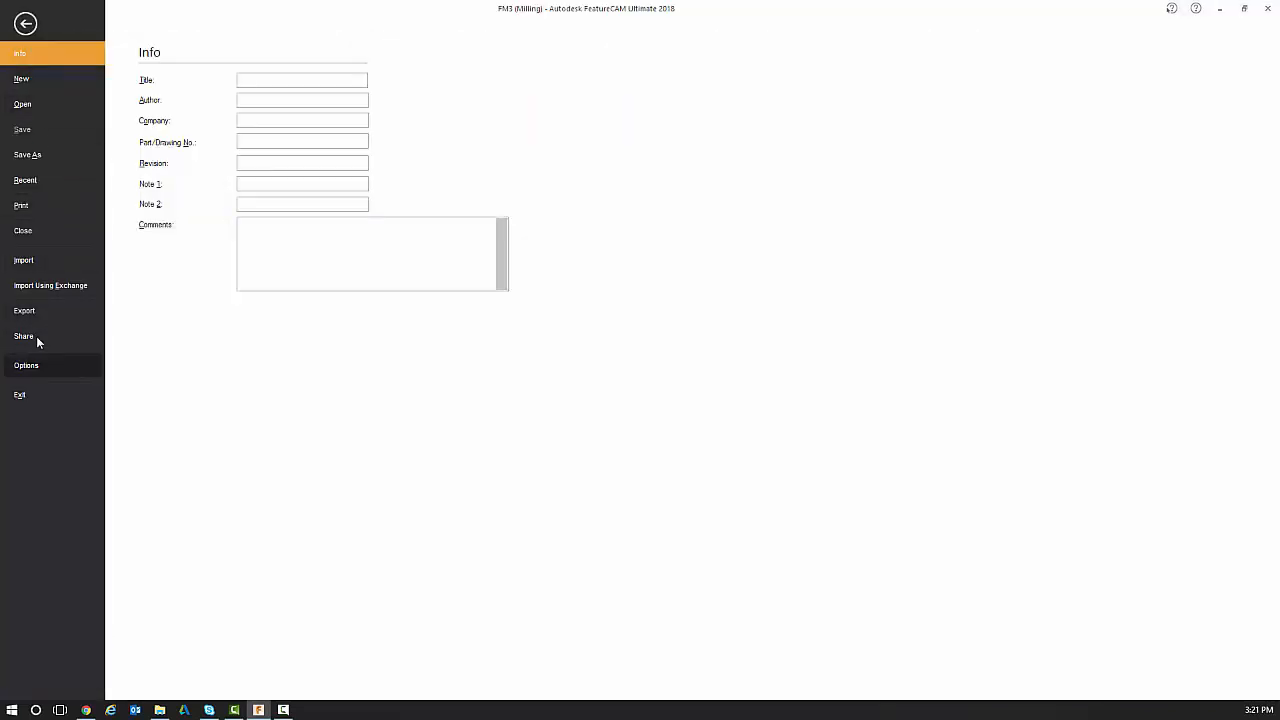
pyautogui.click(25, 23)
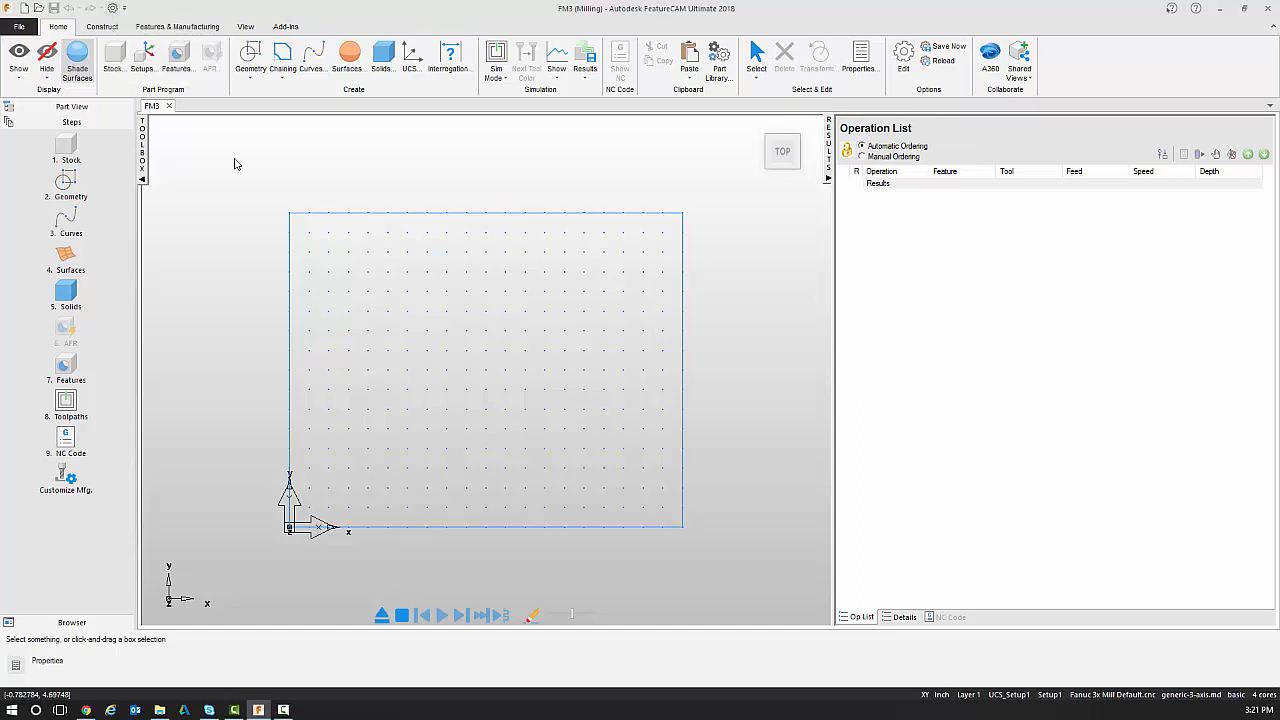
# Step: Review the line construction methods and the feature types offered for a new feature, leaving without creating one
pyautogui.click(104, 28)
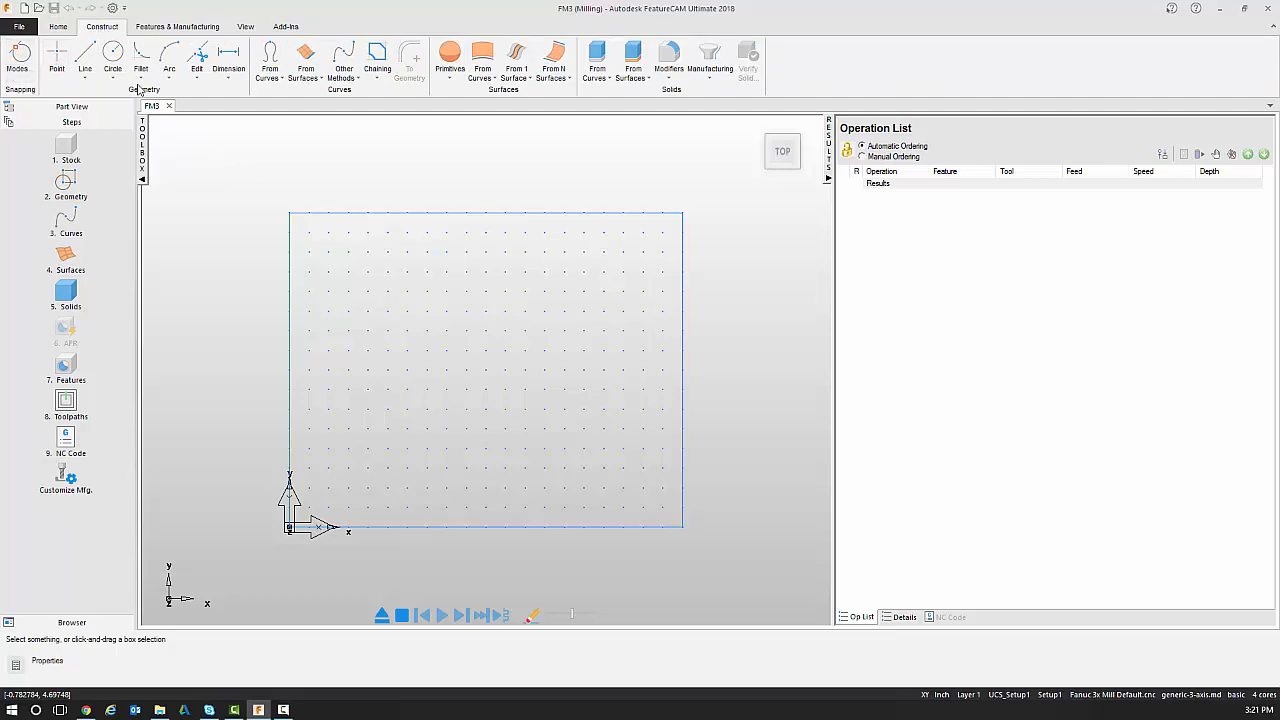
pyautogui.click(86, 78)
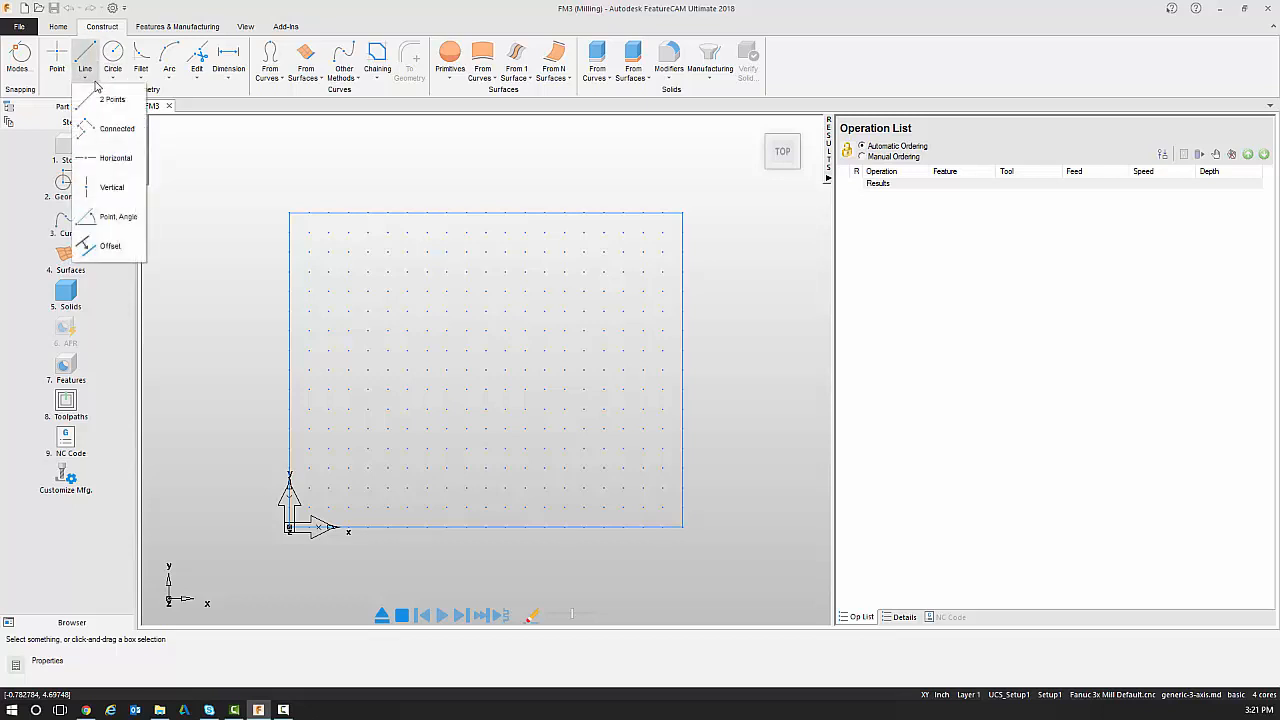
pyautogui.click(303, 180)
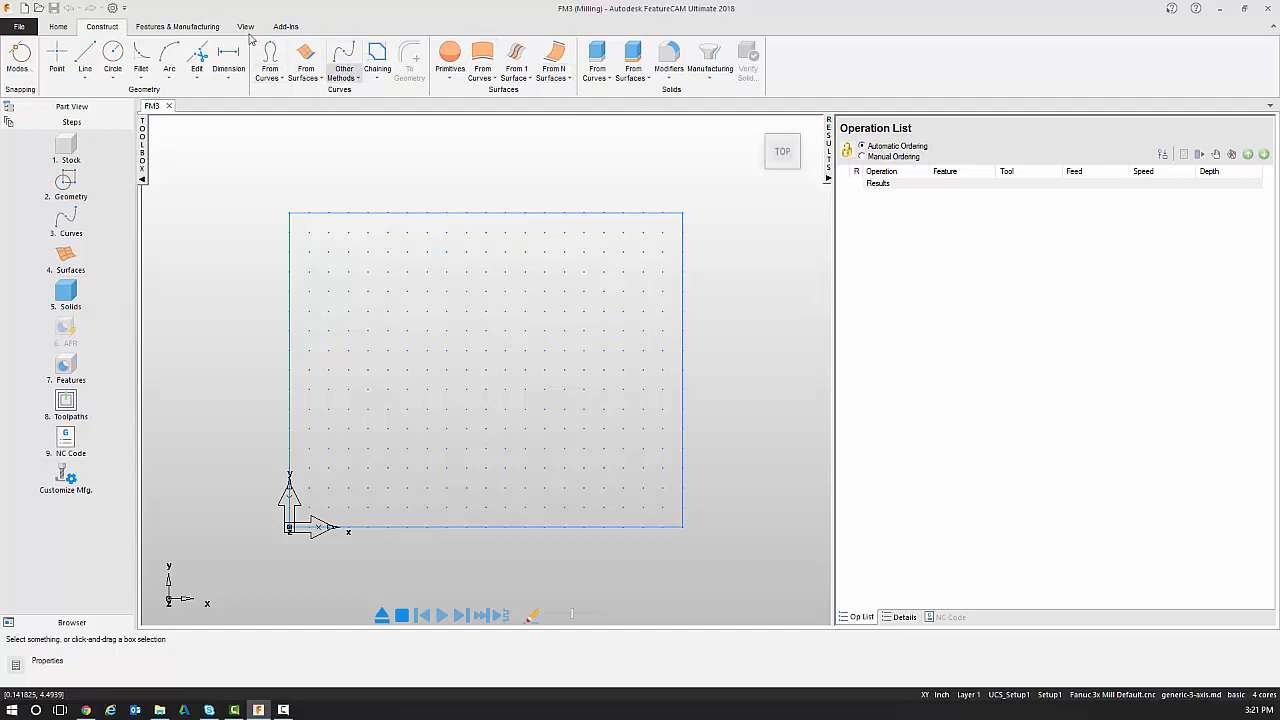
pyautogui.click(178, 27)
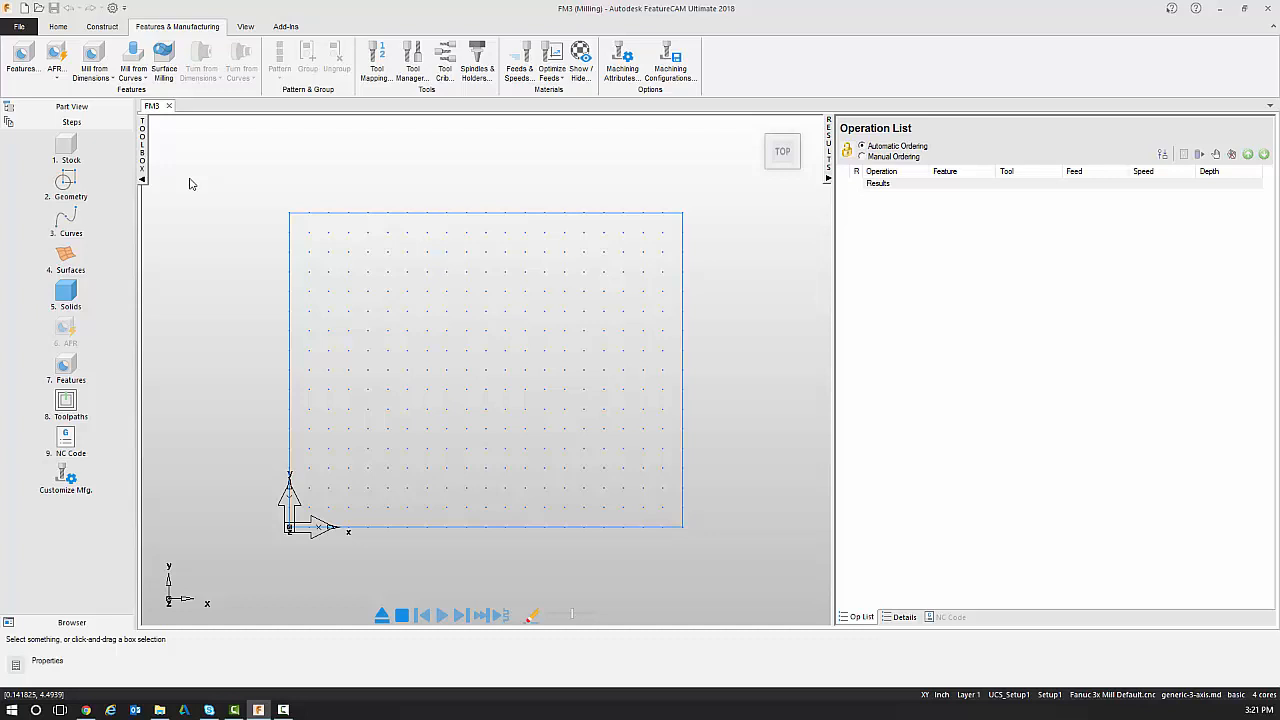
pyautogui.click(28, 62)
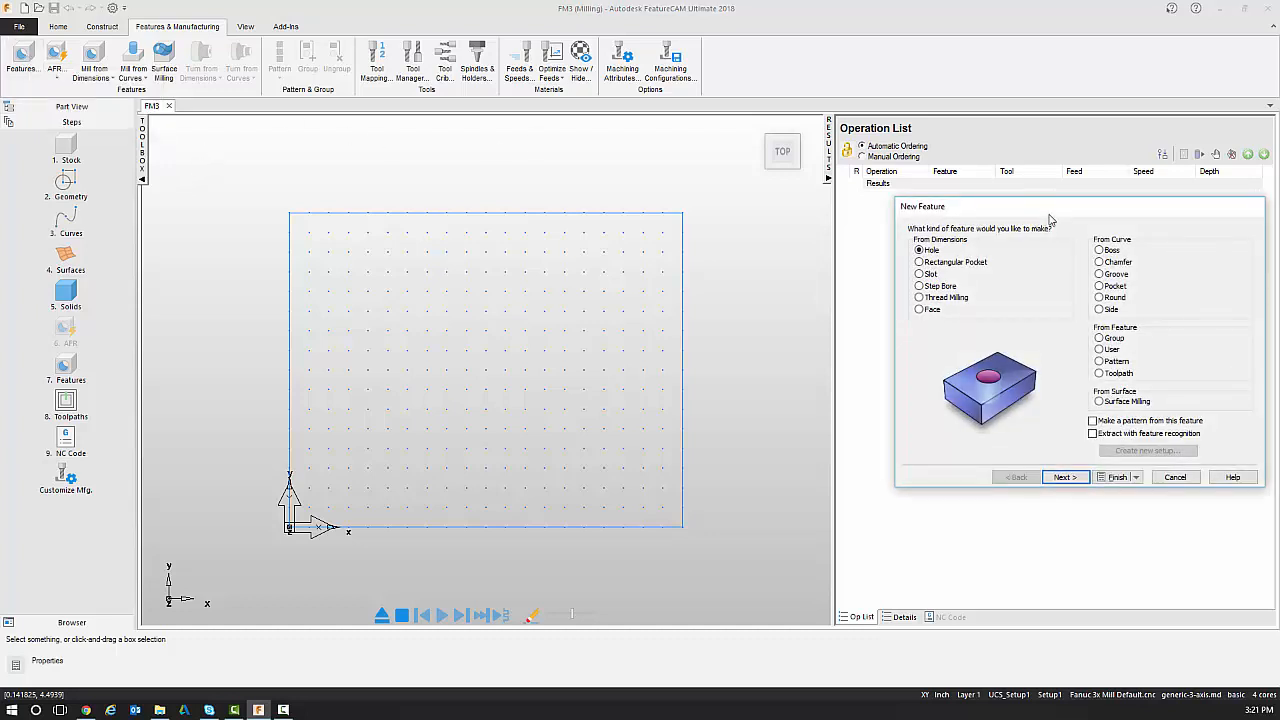
pyautogui.moveTo(1049, 216); pyautogui.dragTo(678, 175)
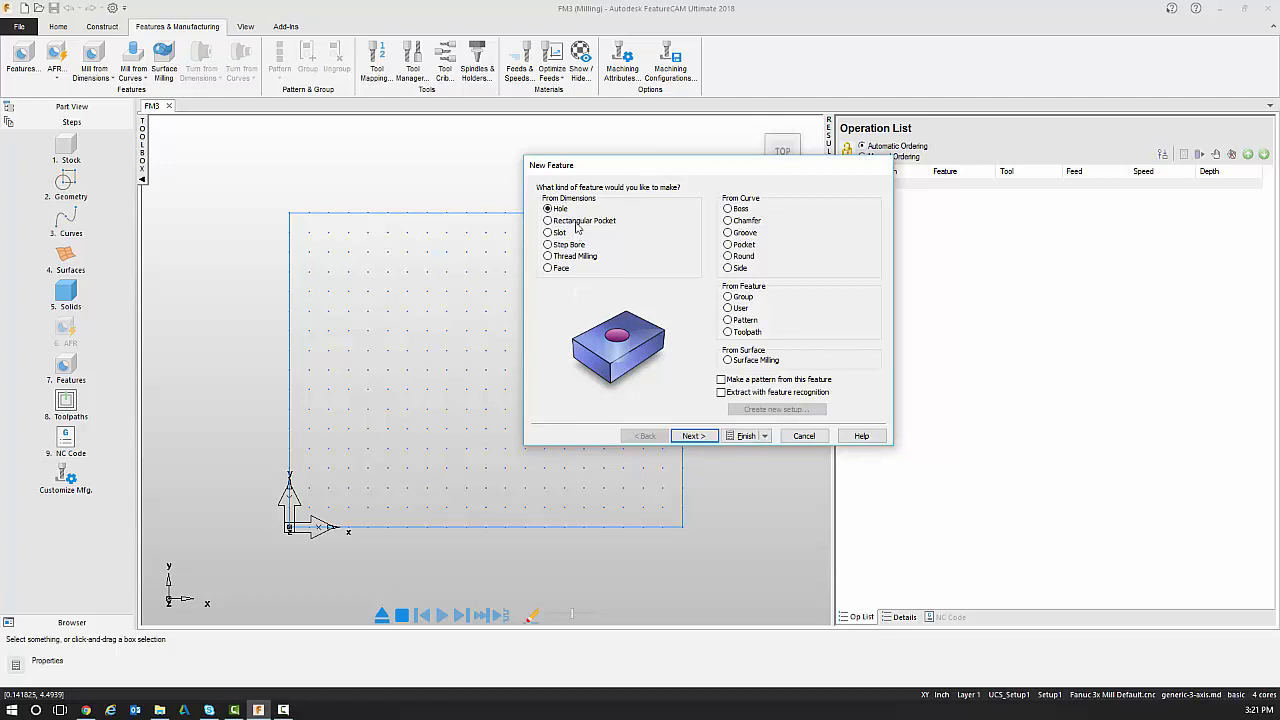
pyautogui.moveTo(634, 174); pyautogui.dragTo(519, 145)
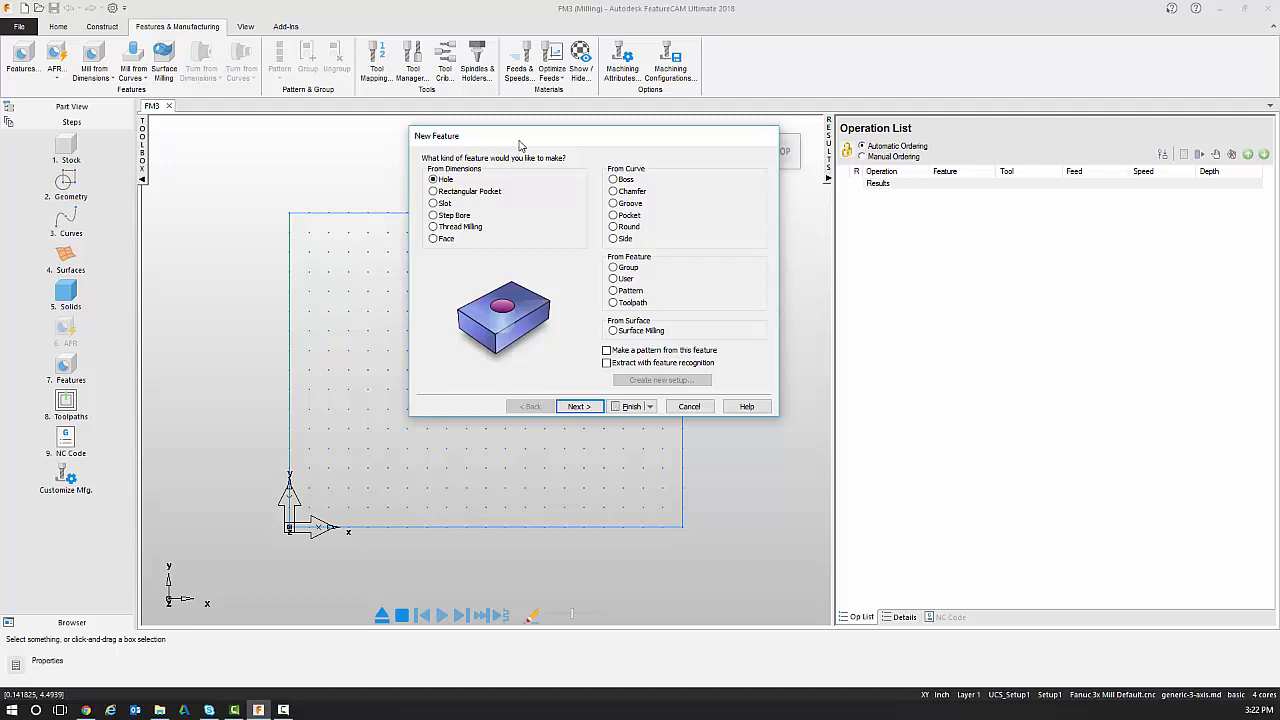
pyautogui.click(690, 406)
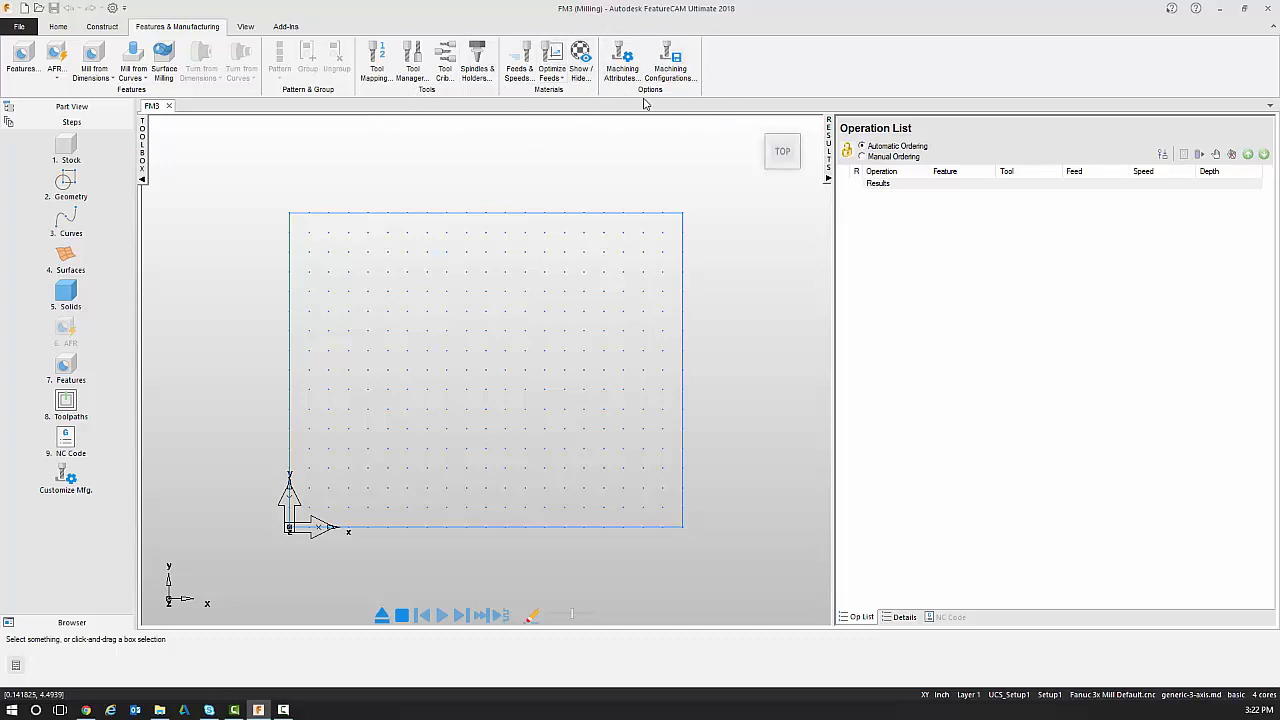
# Step: Review the view commands and the add-in and macro commands, and return to the home commands
pyautogui.click(250, 29)
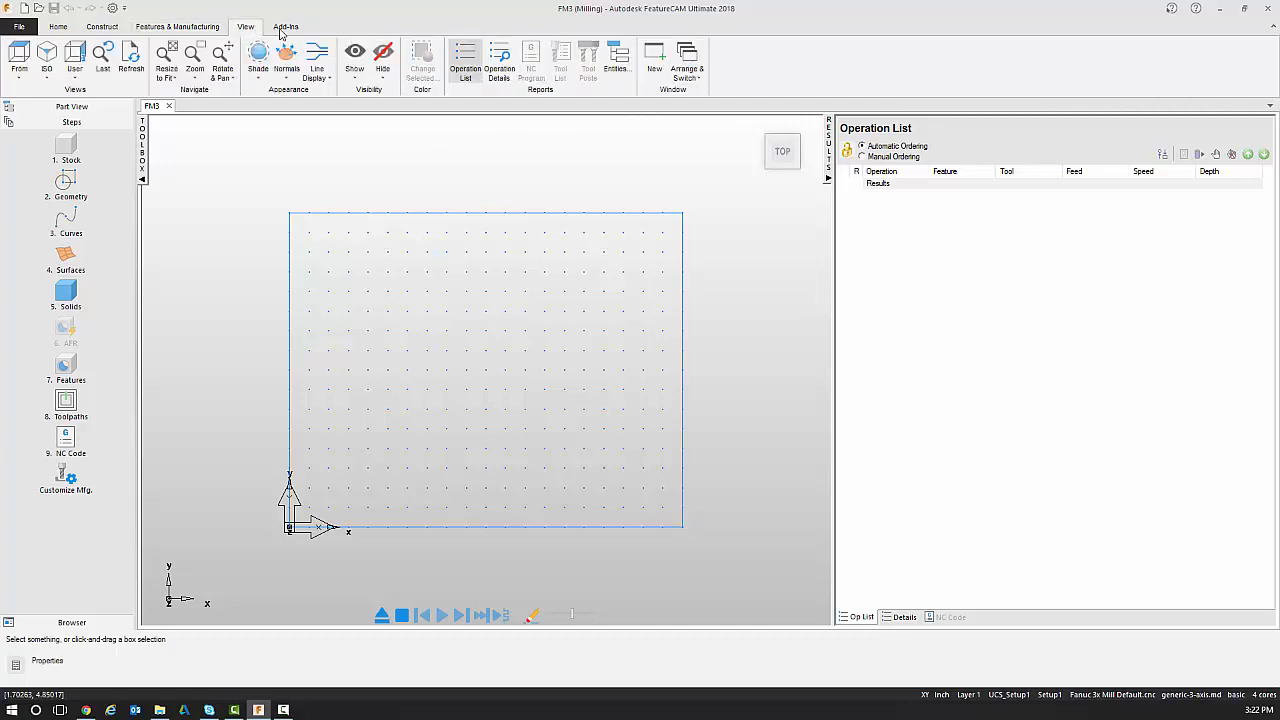
pyautogui.click(283, 30)
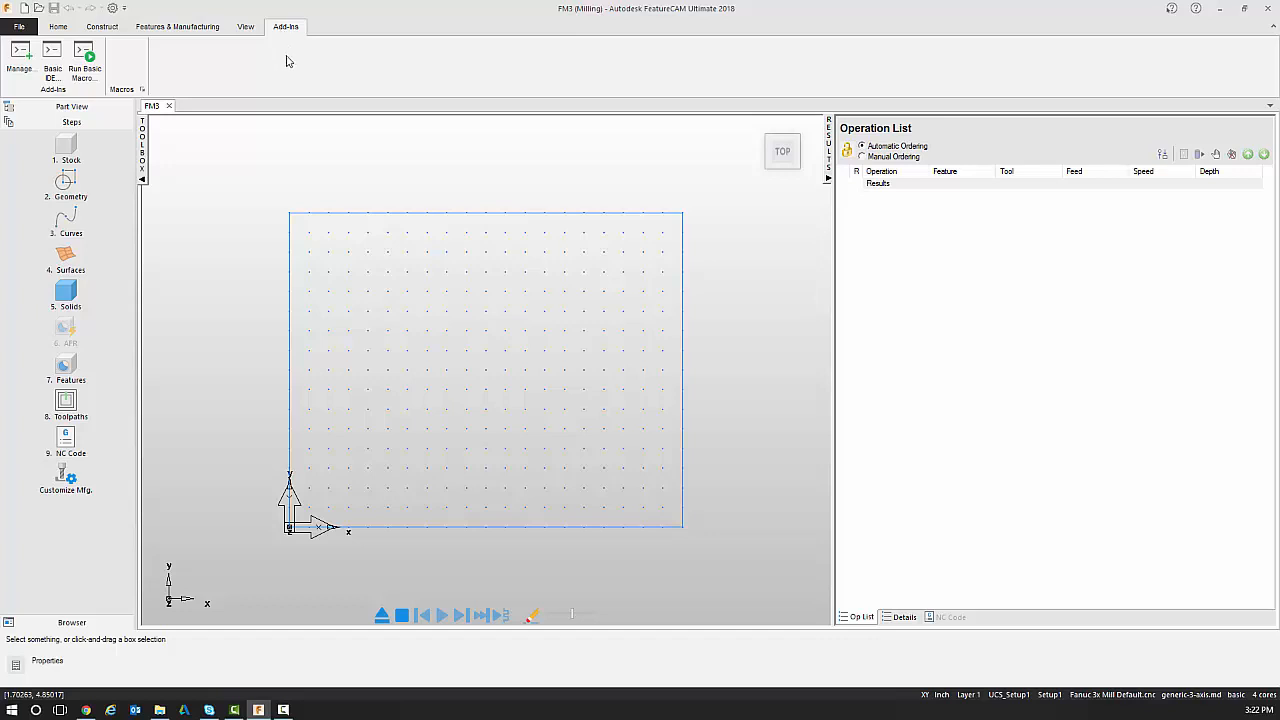
pyautogui.click(60, 28)
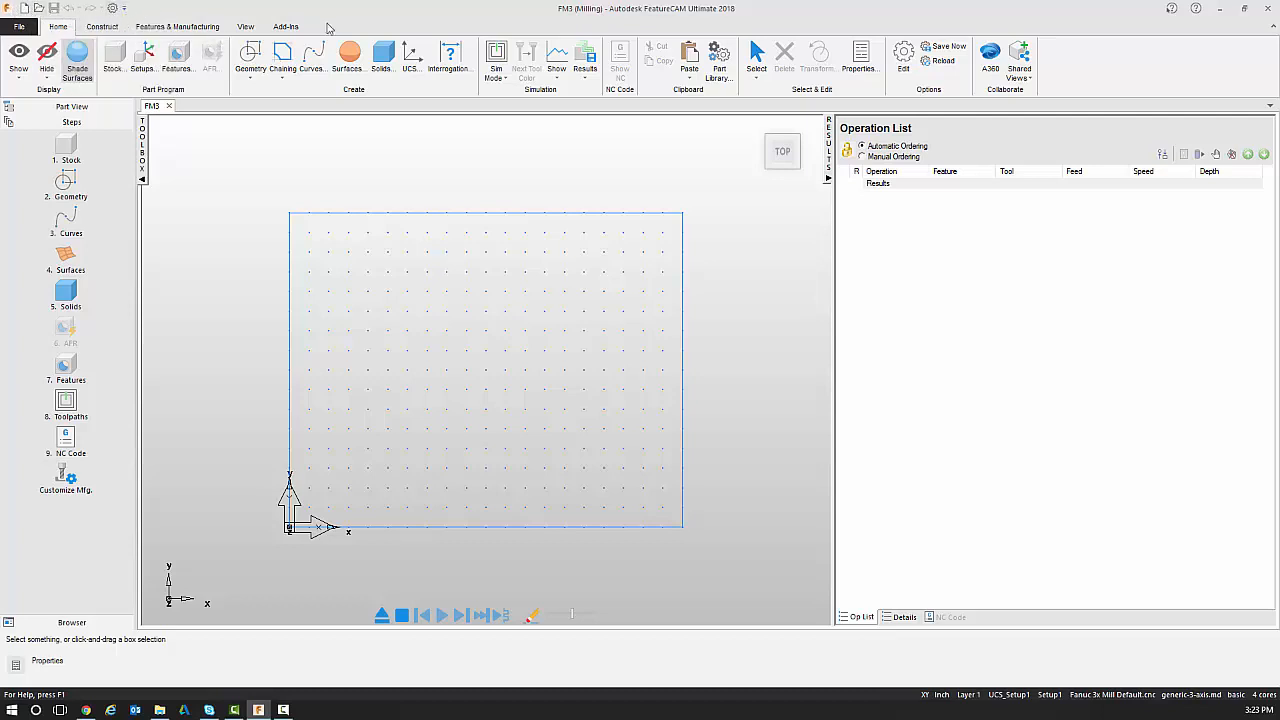
# Step: Customize the Quick Access Toolbar by removing the Save command and adding it back at the end of its command list
pyautogui.rightClick(1128, 68)
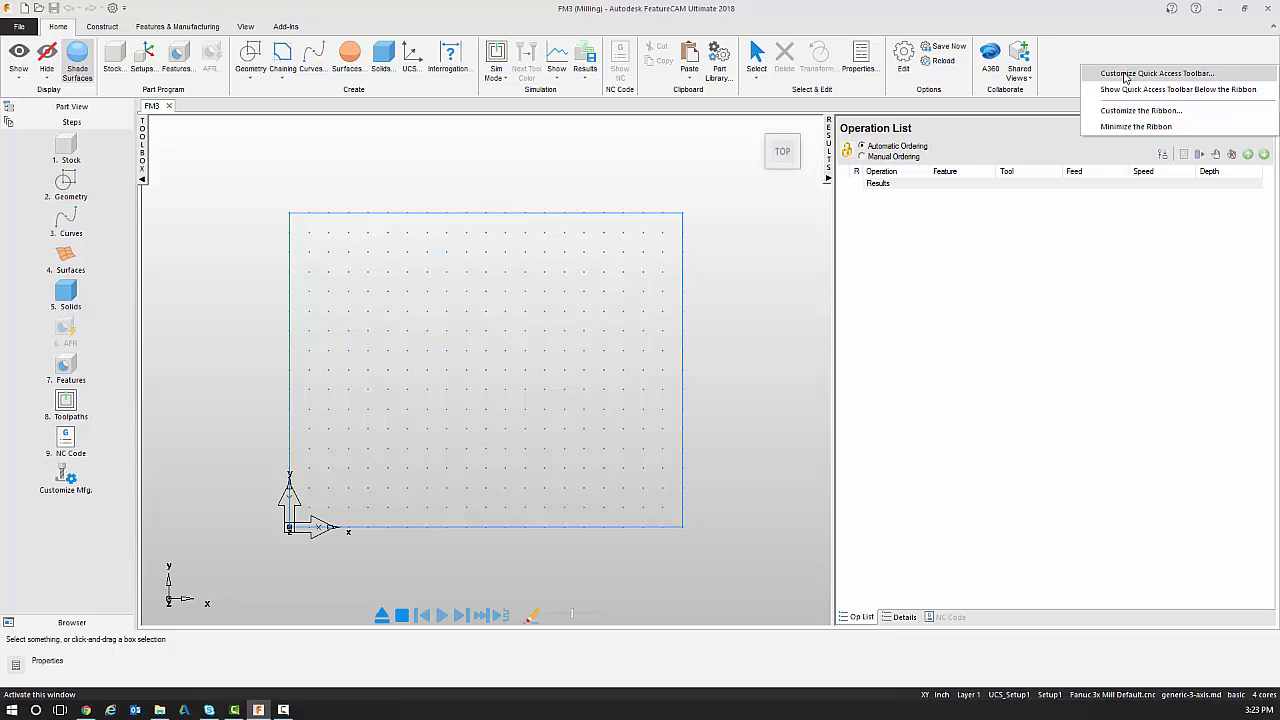
pyautogui.click(1125, 76)
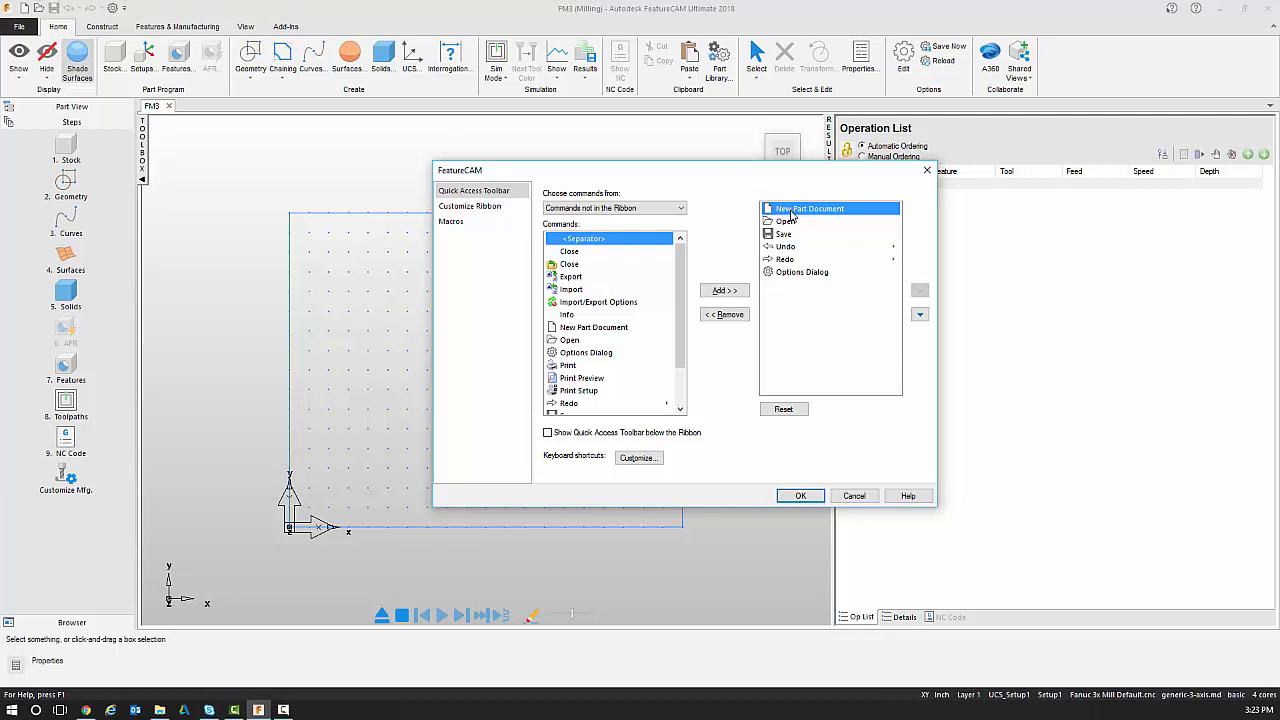
pyautogui.click(790, 221)
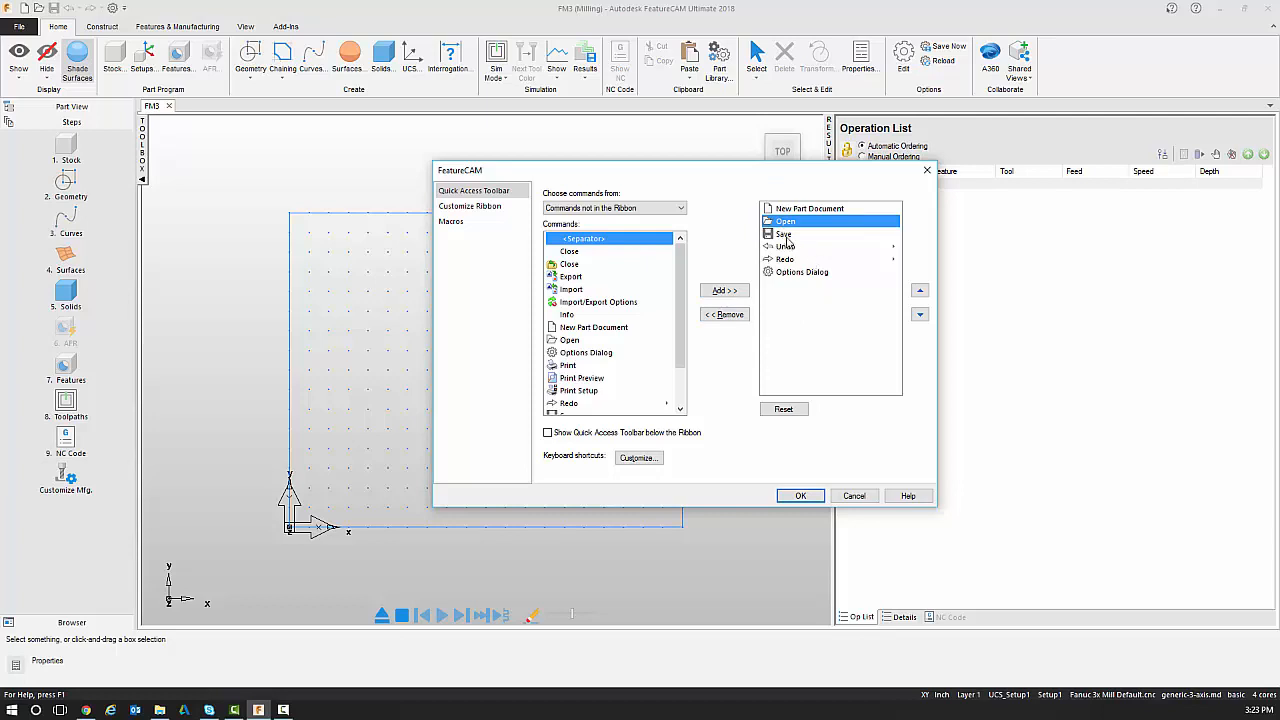
pyautogui.click(787, 236)
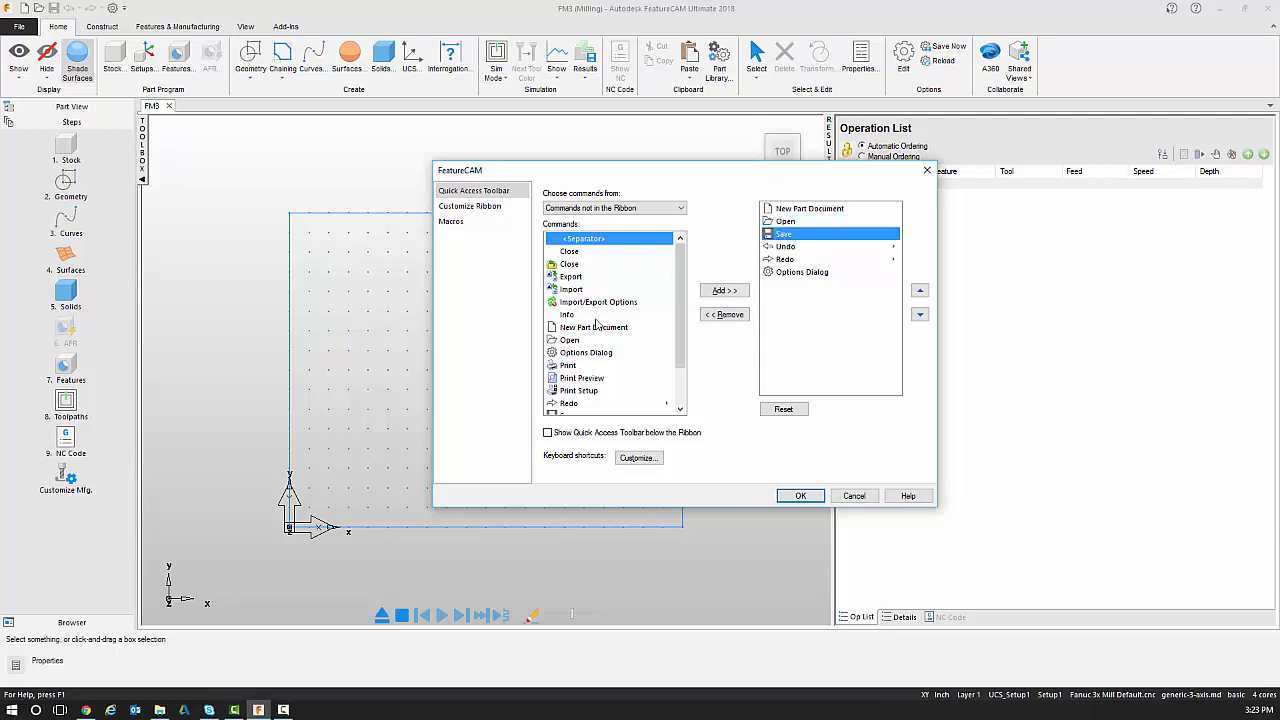
pyautogui.scroll(-1, 600, 325)
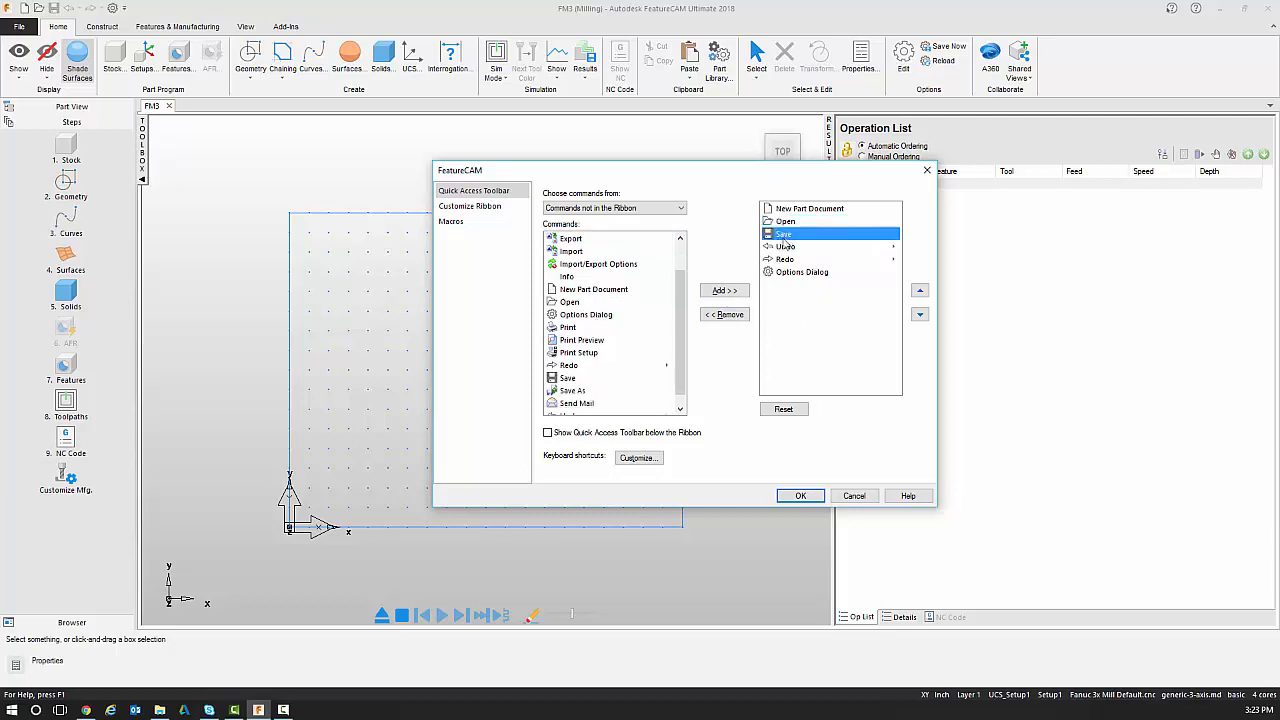
pyautogui.click(727, 314)
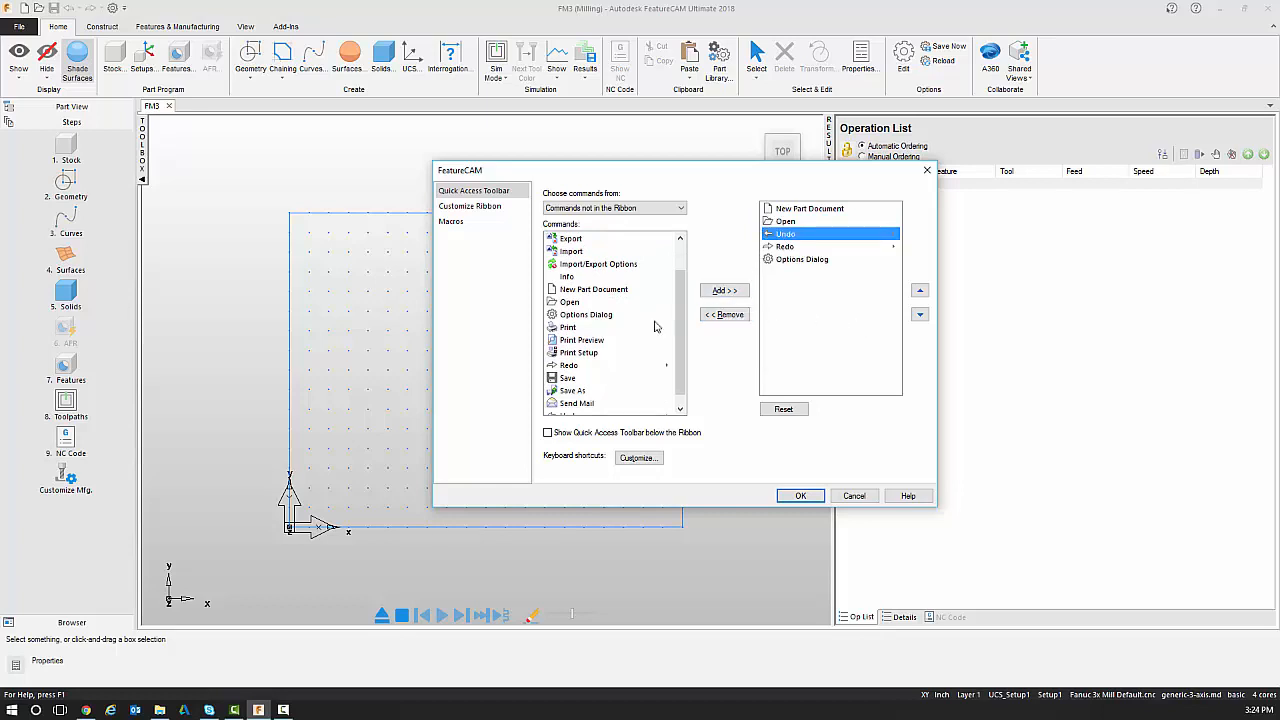
pyautogui.click(566, 379)
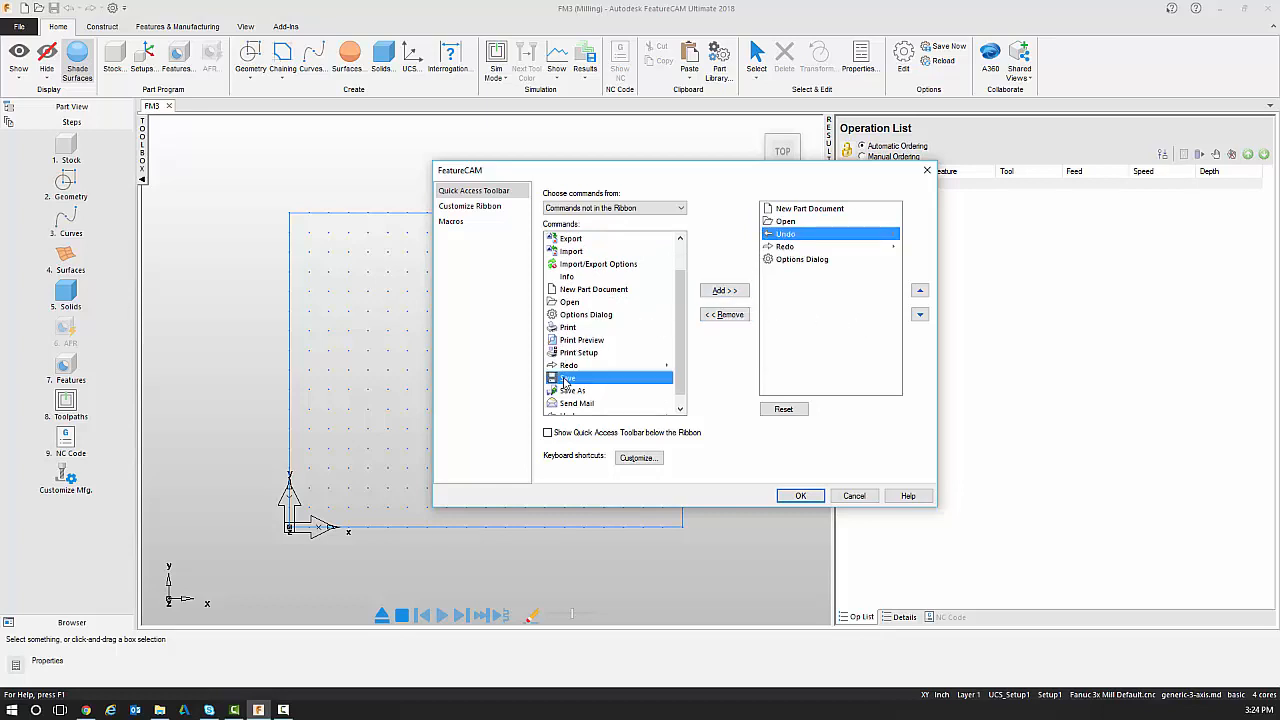
pyautogui.click(725, 289)
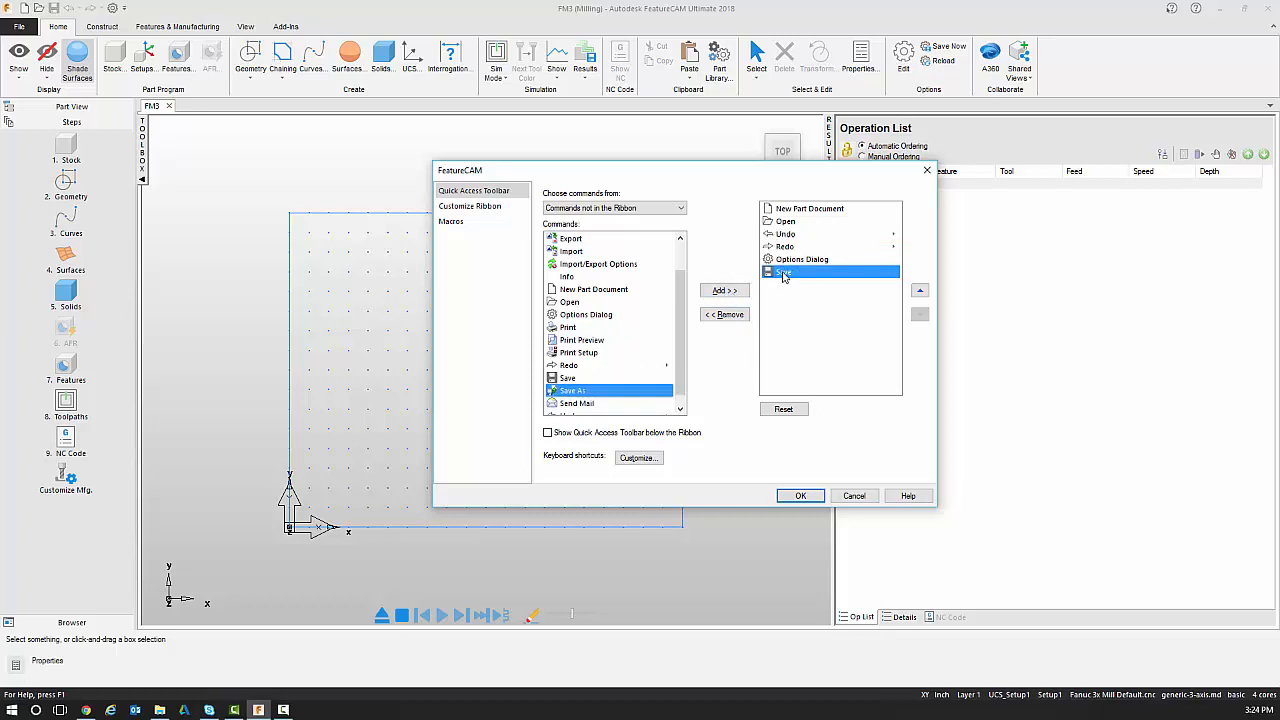
# Step: Move the Save command up the Quick Access Toolbar list so it directly follows Open
pyautogui.click(920, 291)
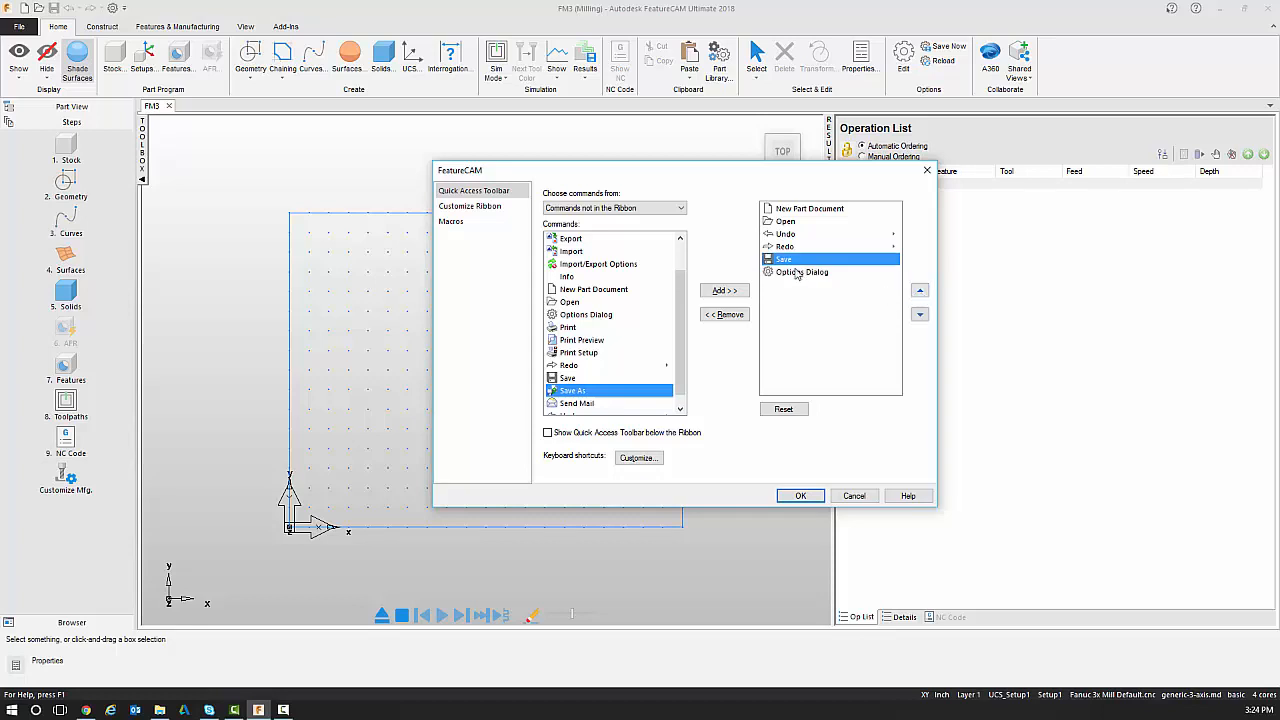
pyautogui.click(921, 291)
pyautogui.click(921, 291)
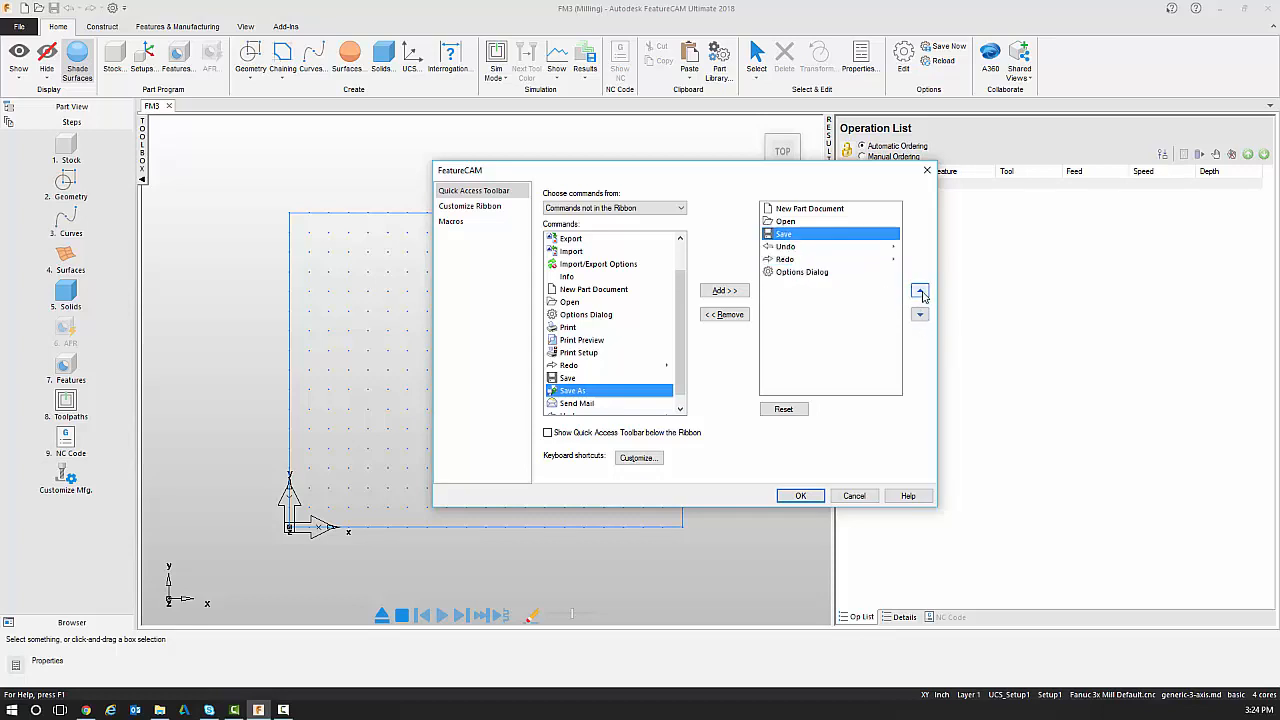
pyautogui.click(783, 327)
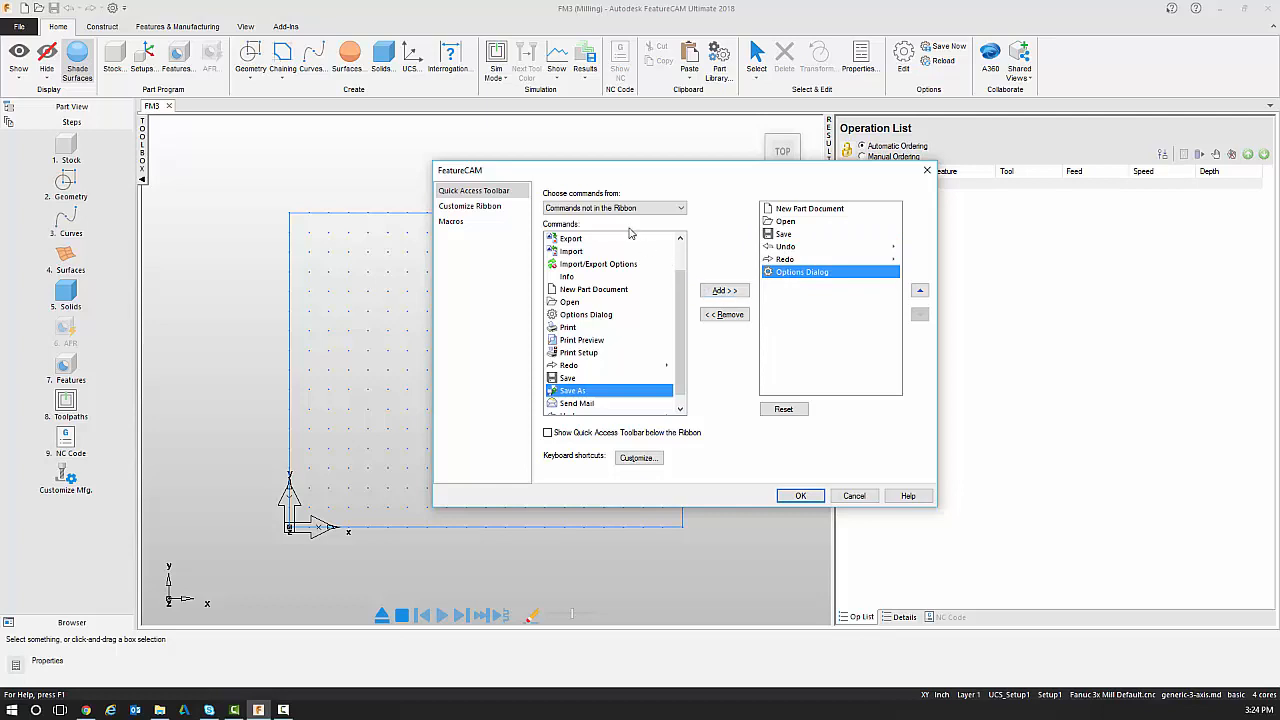
# Step: Review the Main, Print Preview and Home command sets available for the Quick Access Toolbar, returning to the commands not in the ribbon
pyautogui.click(603, 209)
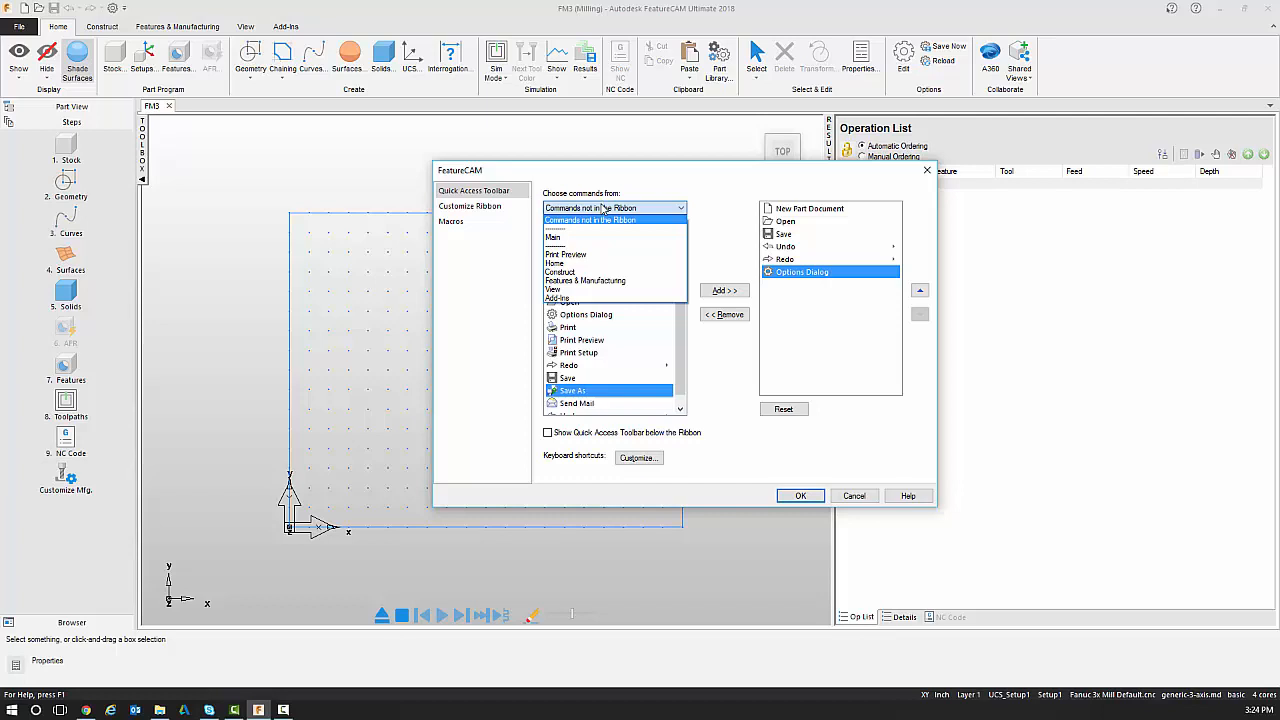
pyautogui.click(564, 224)
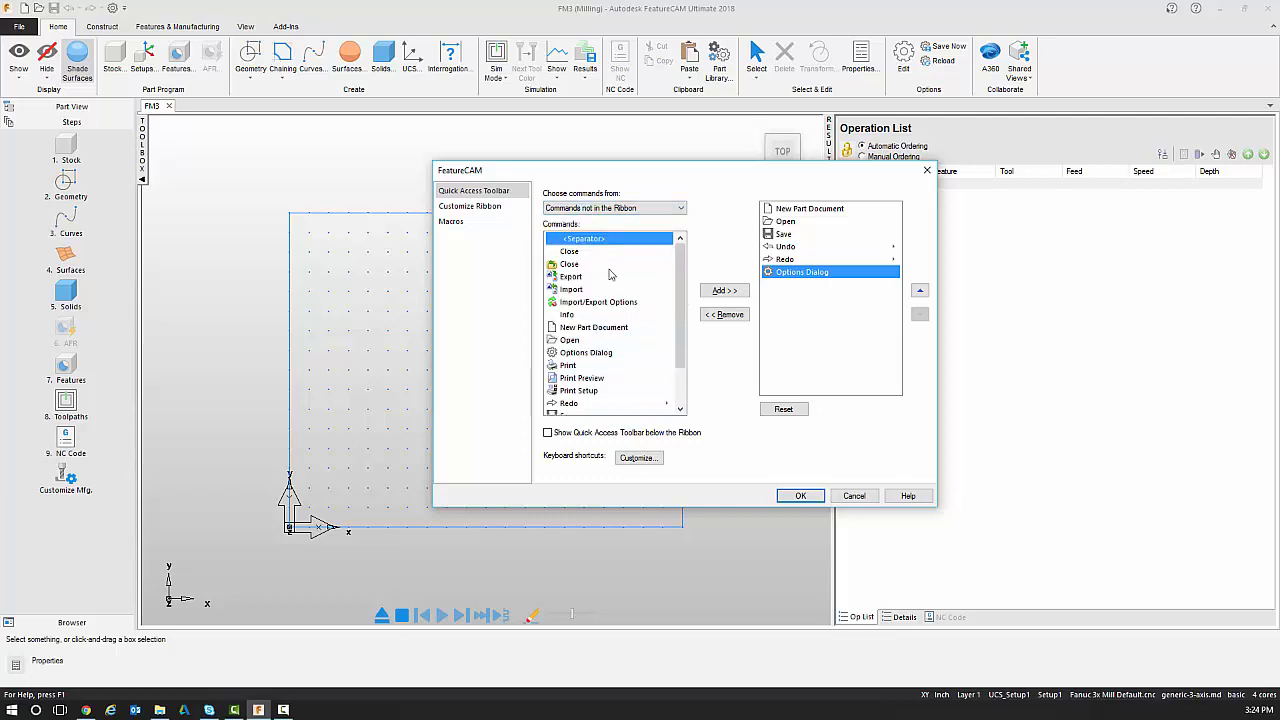
pyautogui.moveTo(677, 265)
pyautogui.mouseDown()
pyautogui.moveTo(684, 315)
pyautogui.moveTo(680, 242)
pyautogui.moveTo(674, 287)
pyautogui.moveTo(673, 259)
pyautogui.mouseUp()
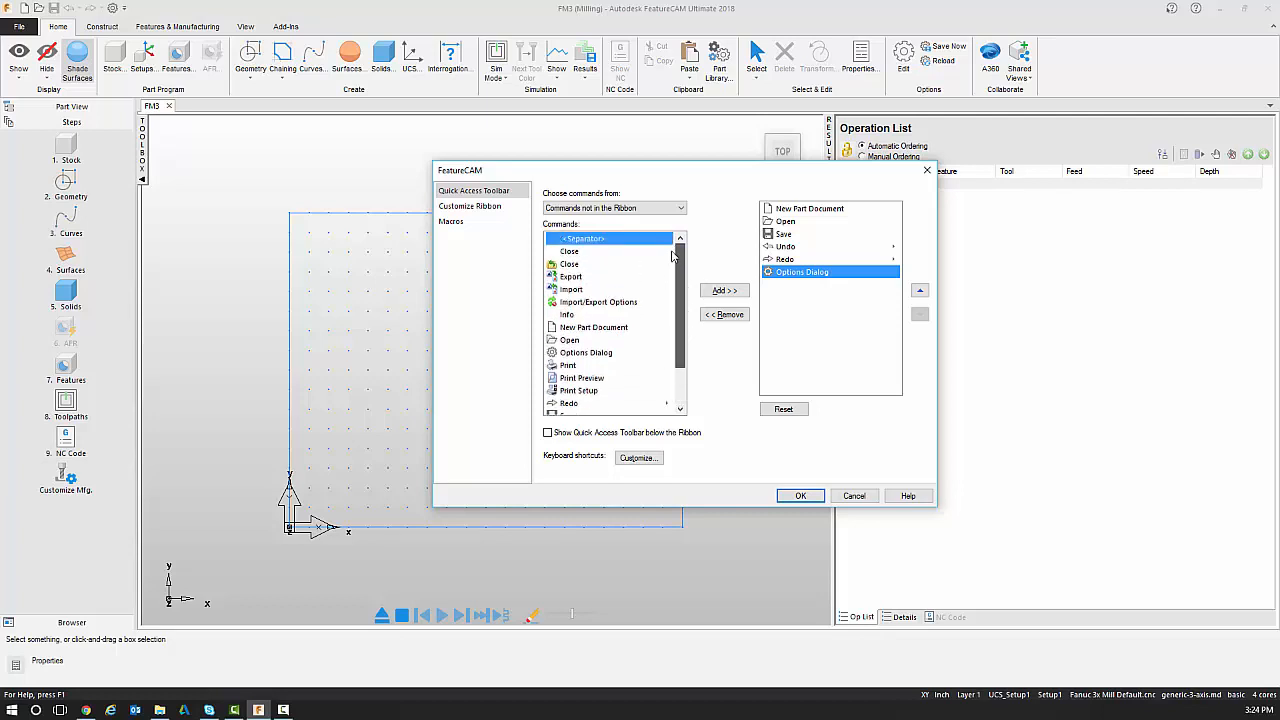
pyautogui.click(680, 208)
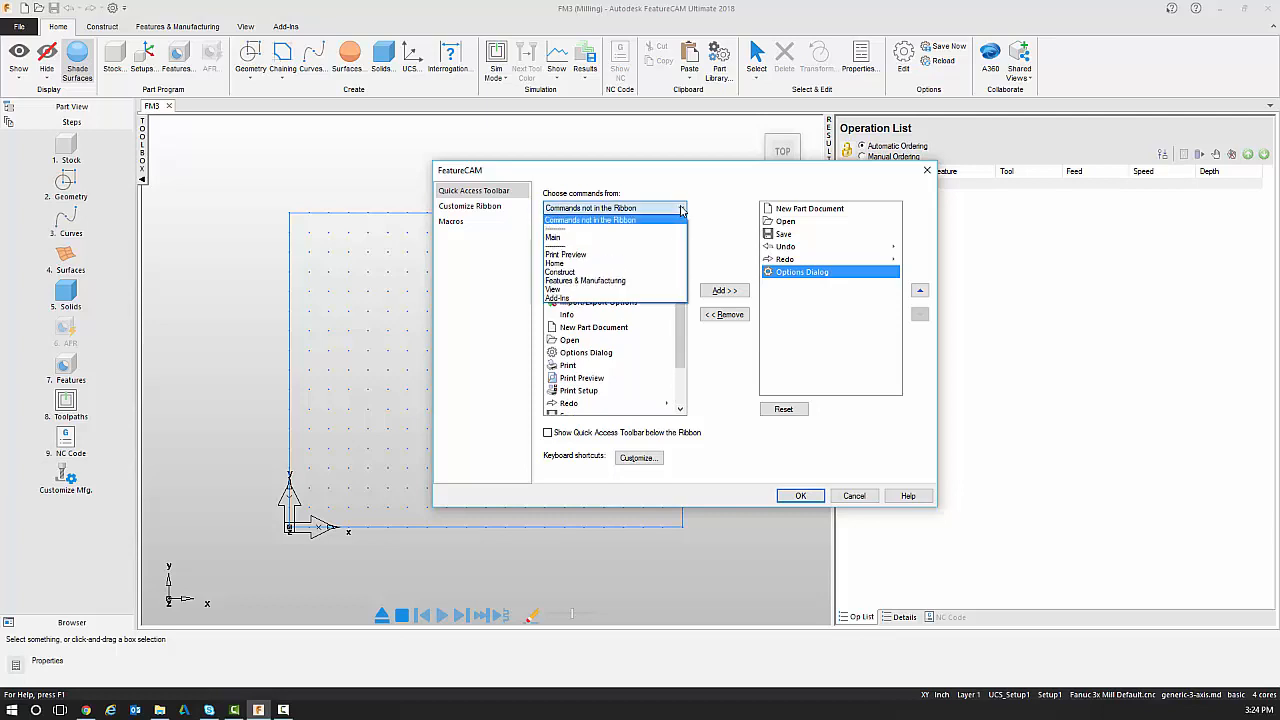
pyautogui.click(567, 239)
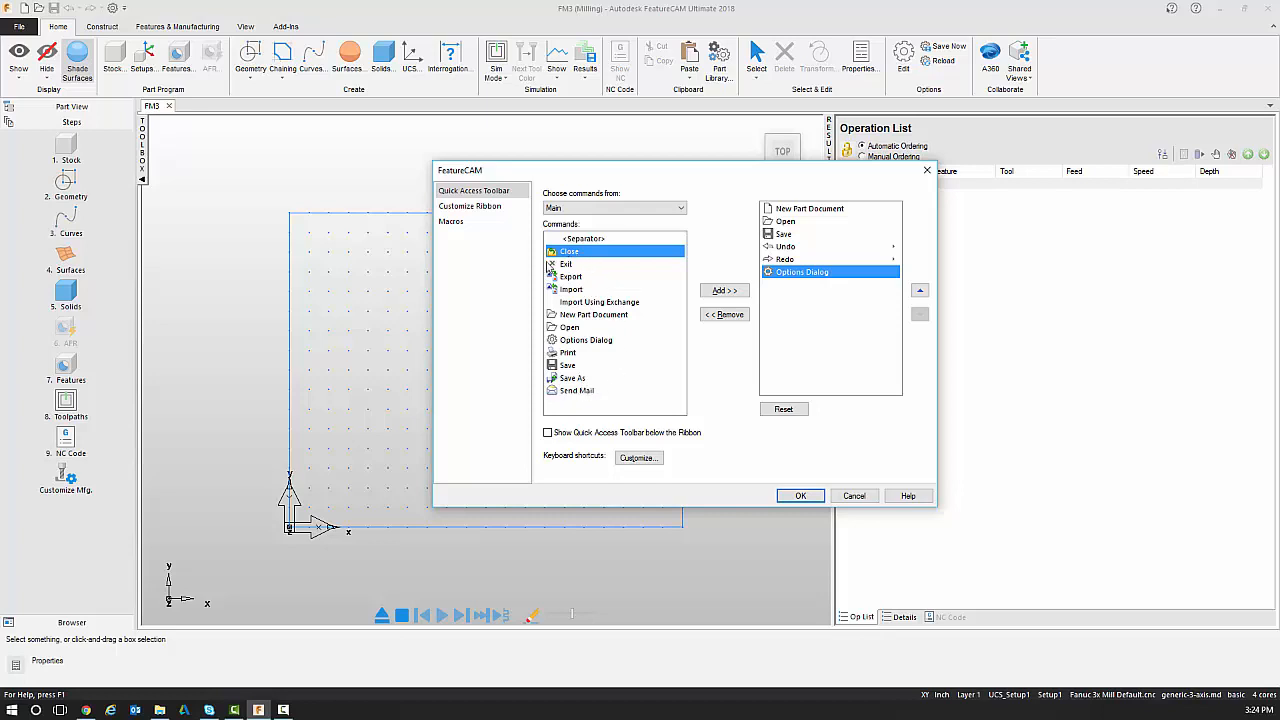
pyautogui.click(564, 209)
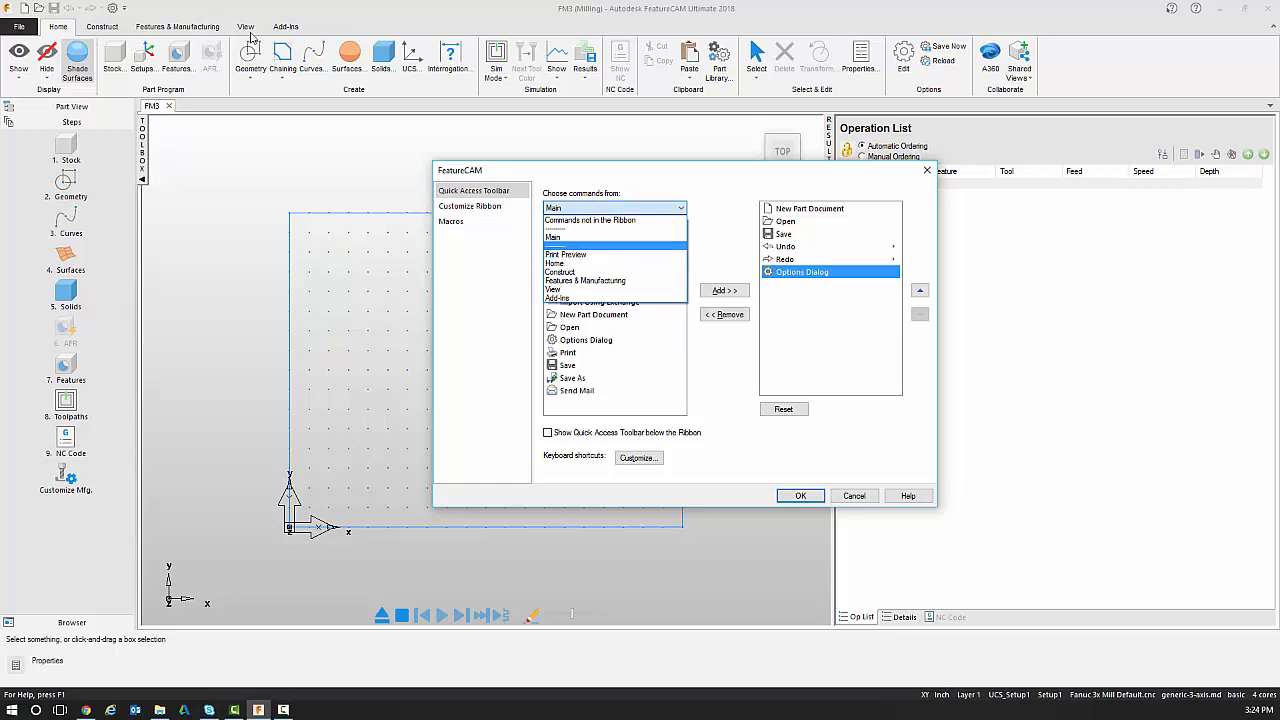
pyautogui.click(560, 255)
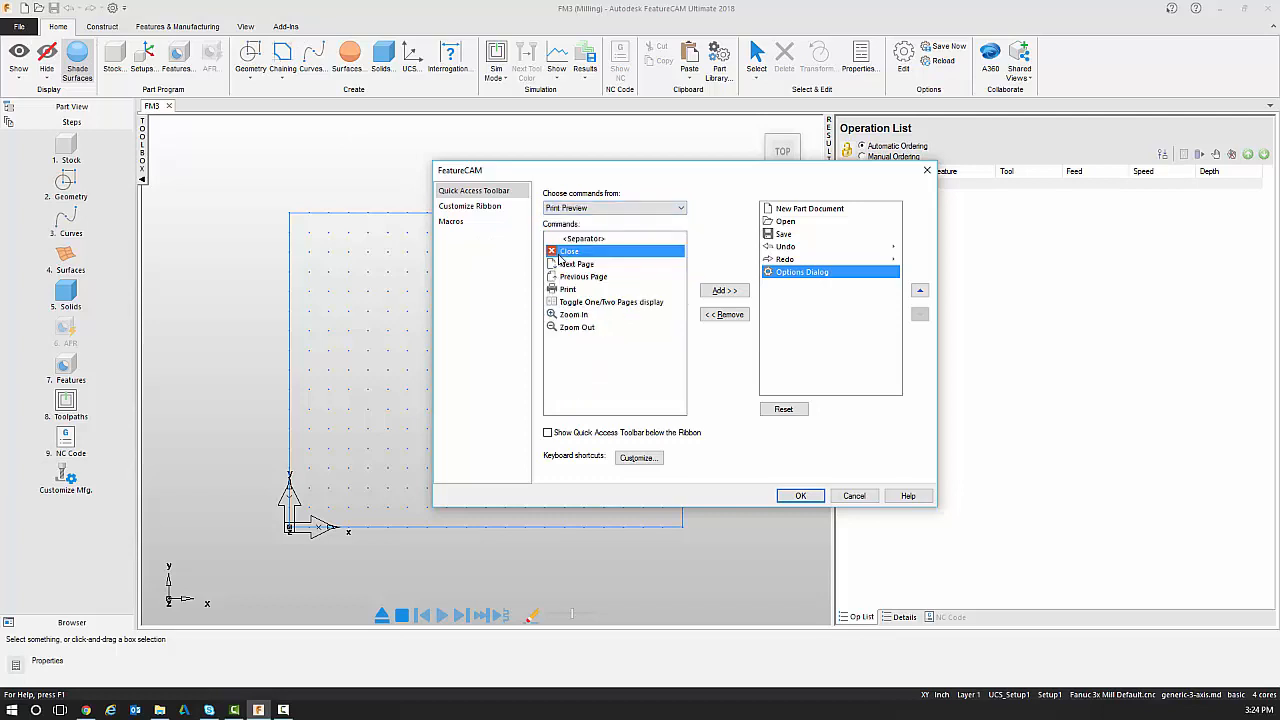
pyautogui.click(578, 208)
pyautogui.click(560, 263)
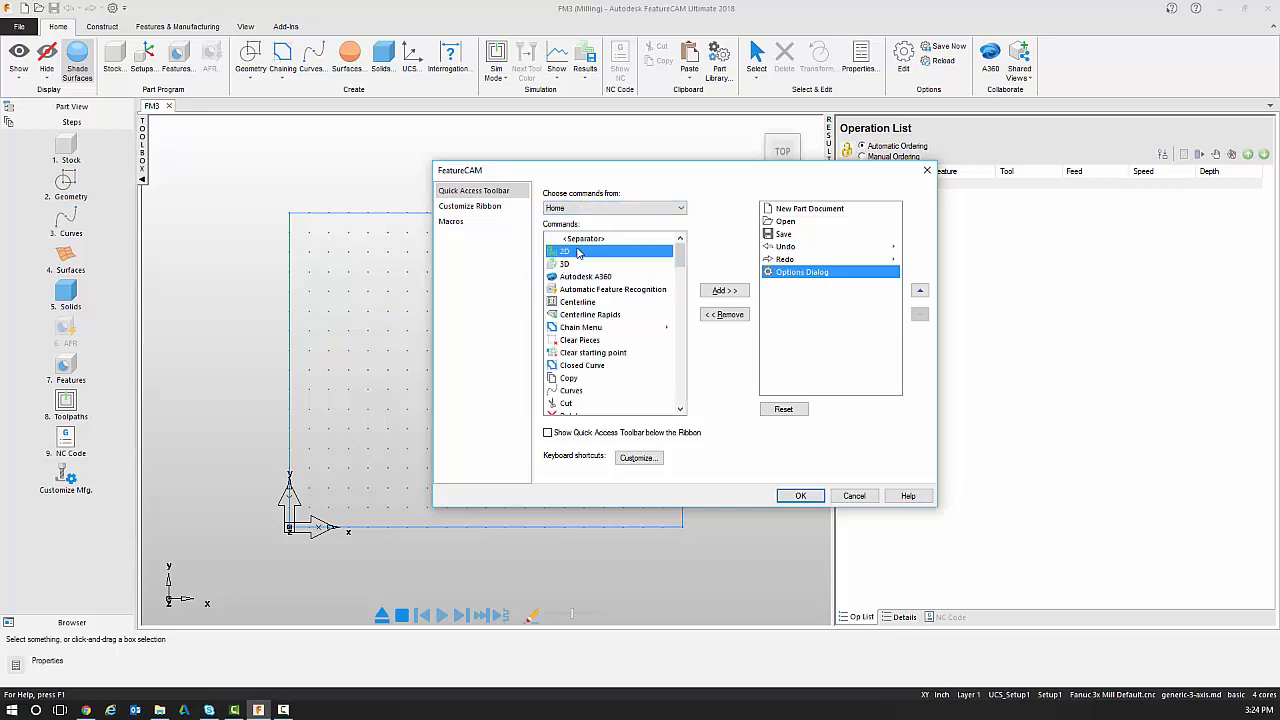
pyautogui.click(567, 212)
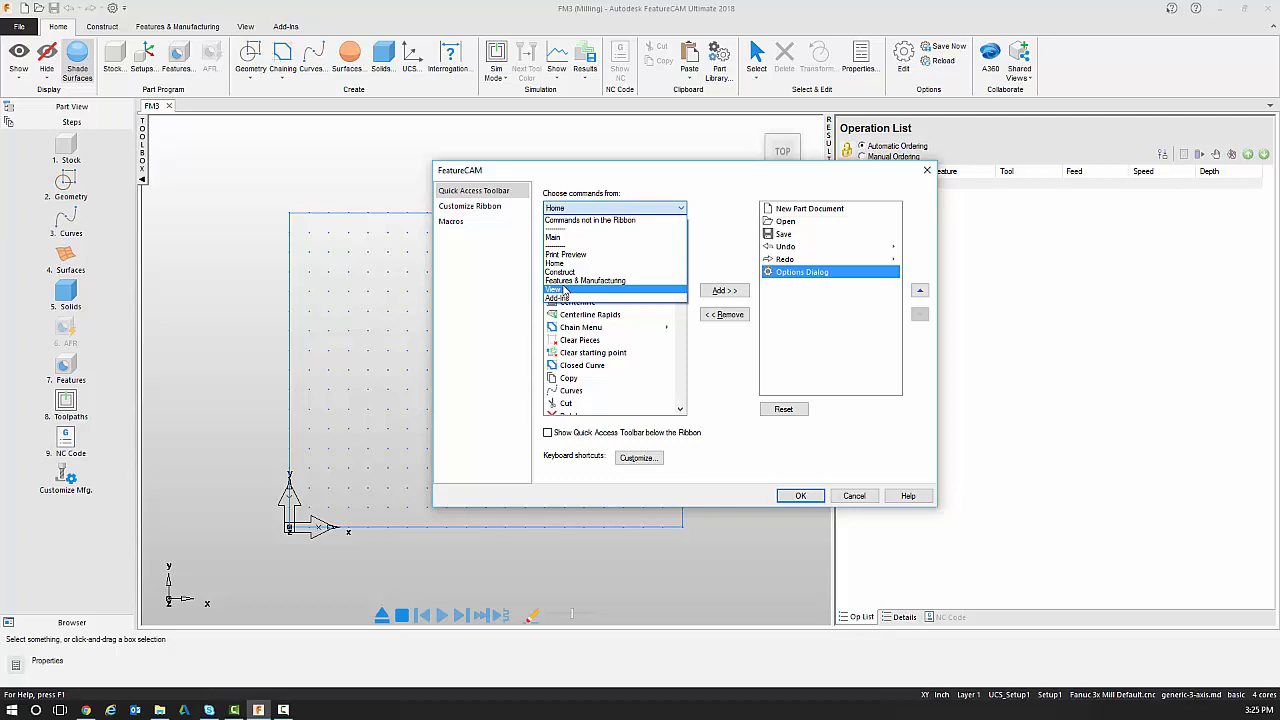
pyautogui.click(588, 221)
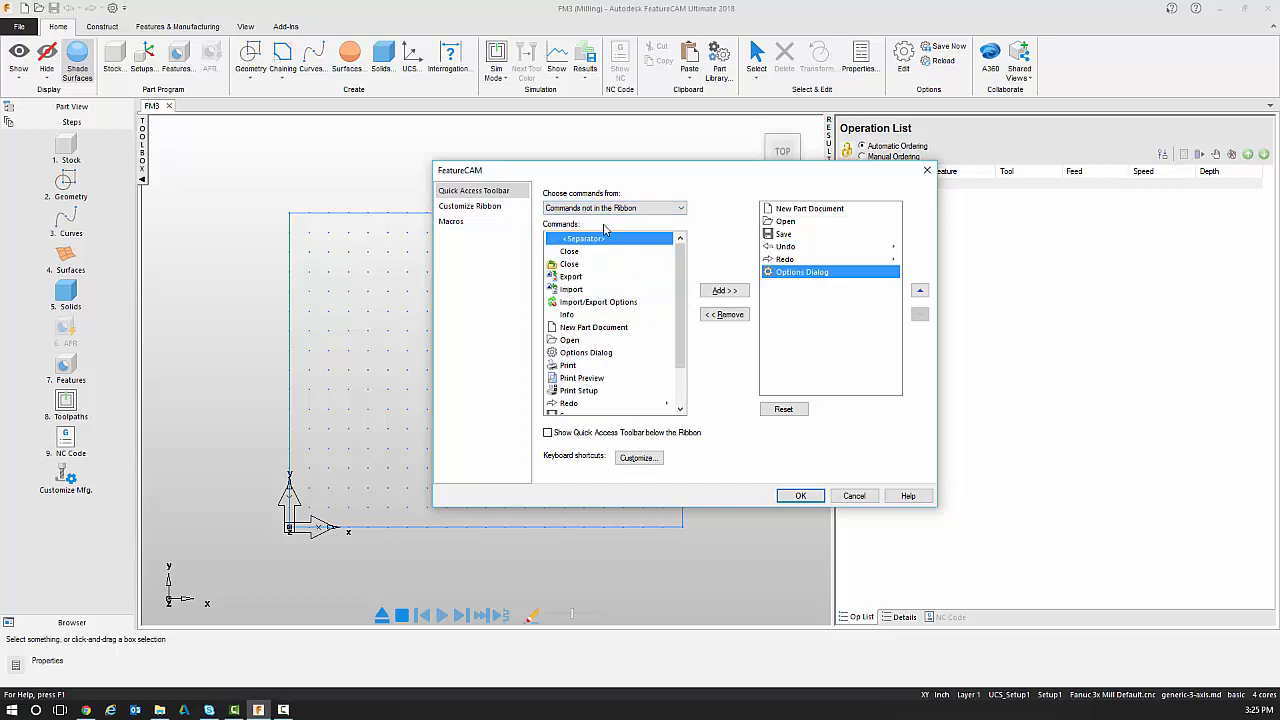
# Step: Add the Import command to the Quick Access Toolbar and place it between Open and Save
pyautogui.click(572, 290)
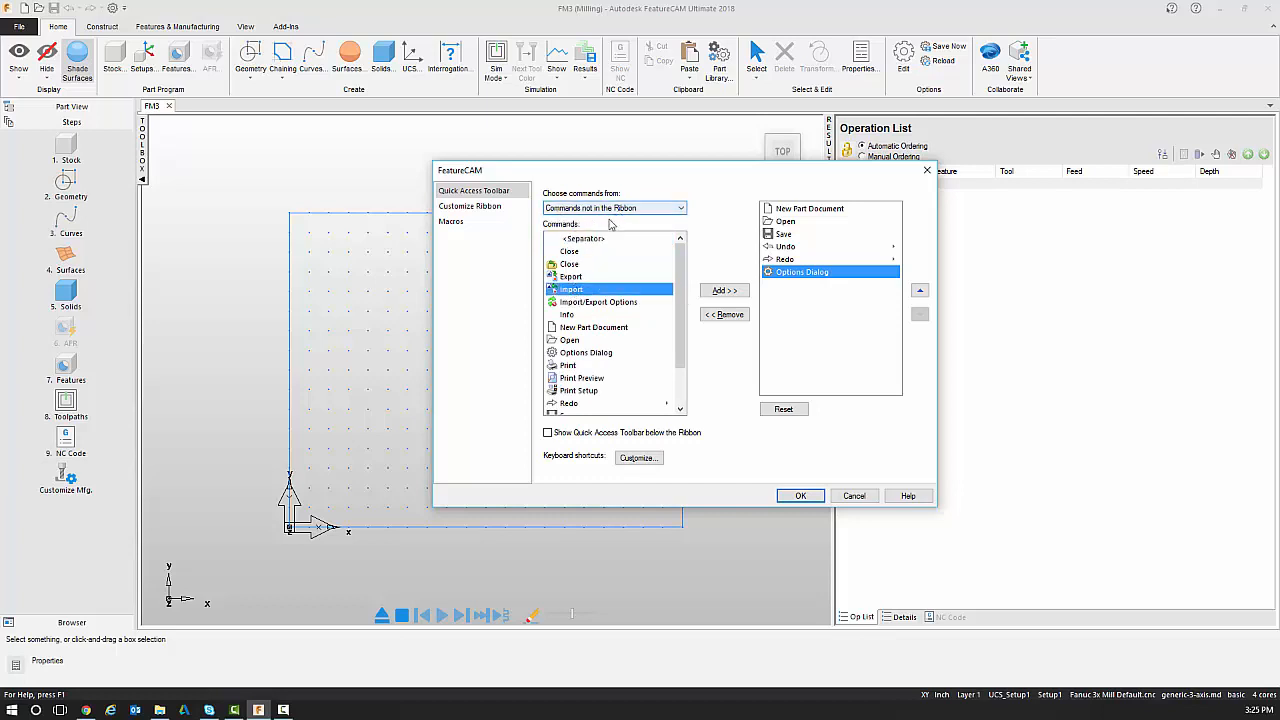
pyautogui.click(724, 290)
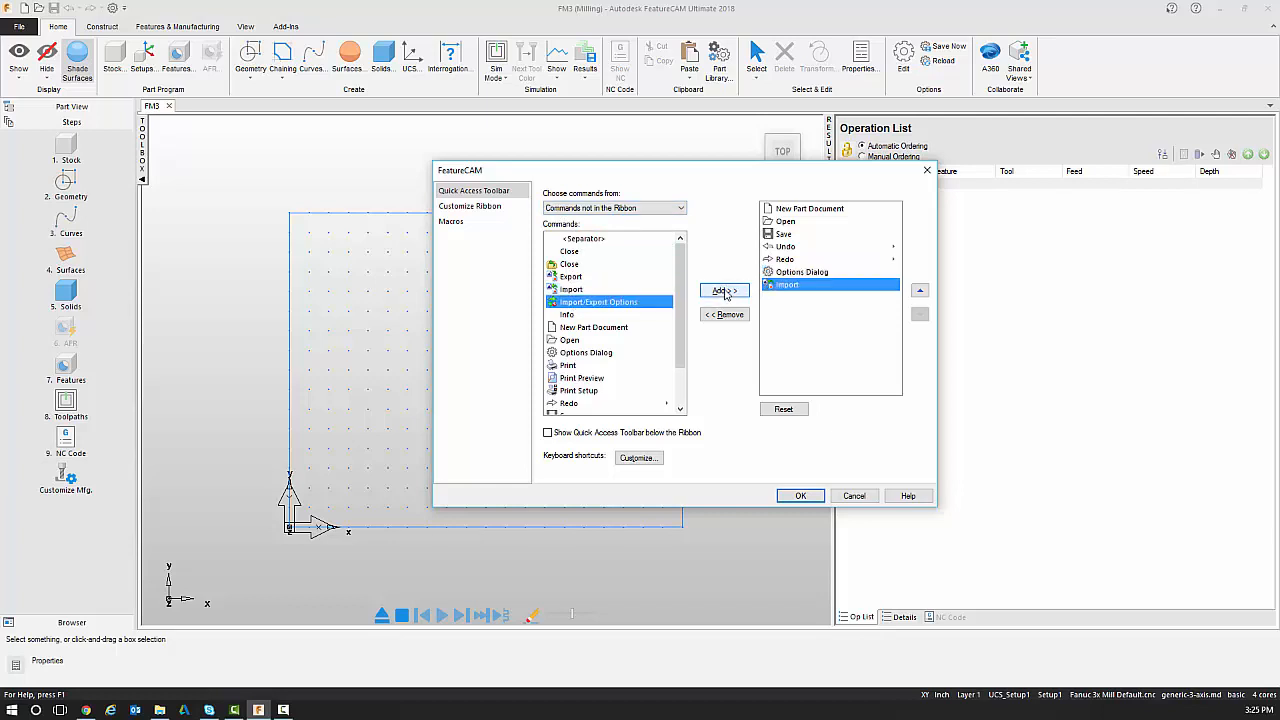
pyautogui.click(924, 294)
pyautogui.click(924, 294)
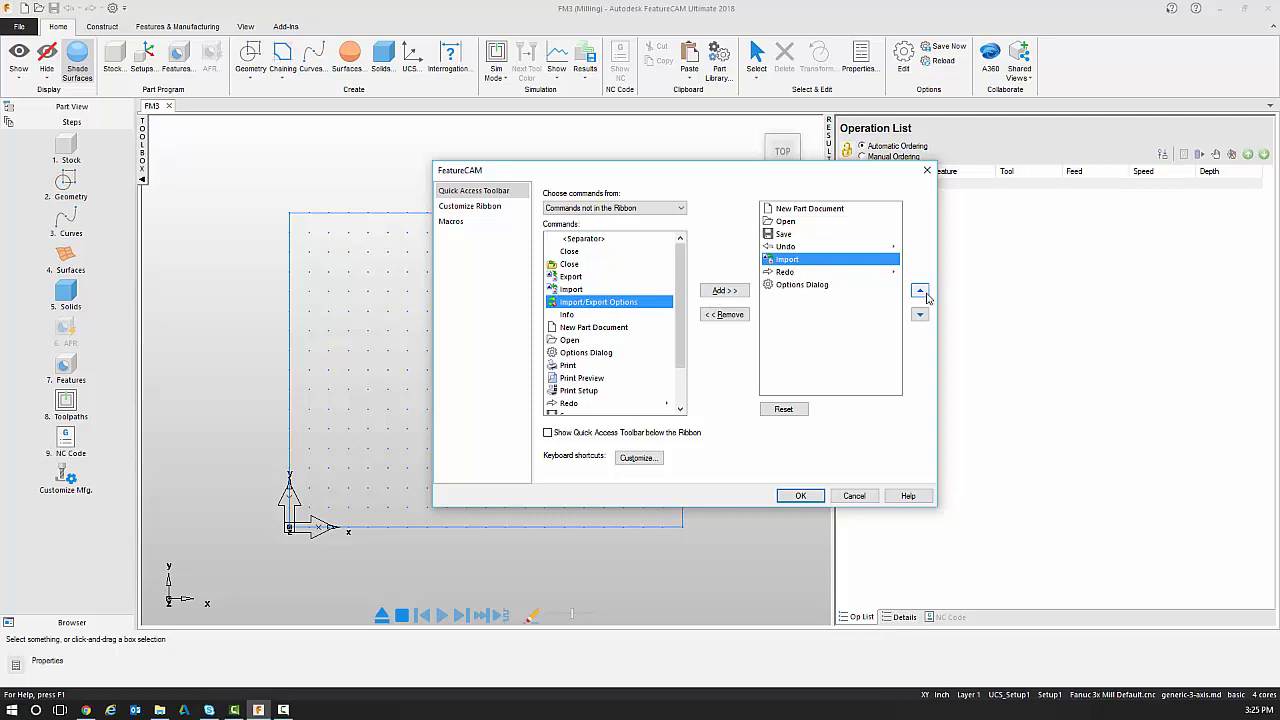
pyautogui.click(922, 292)
pyautogui.click(922, 292)
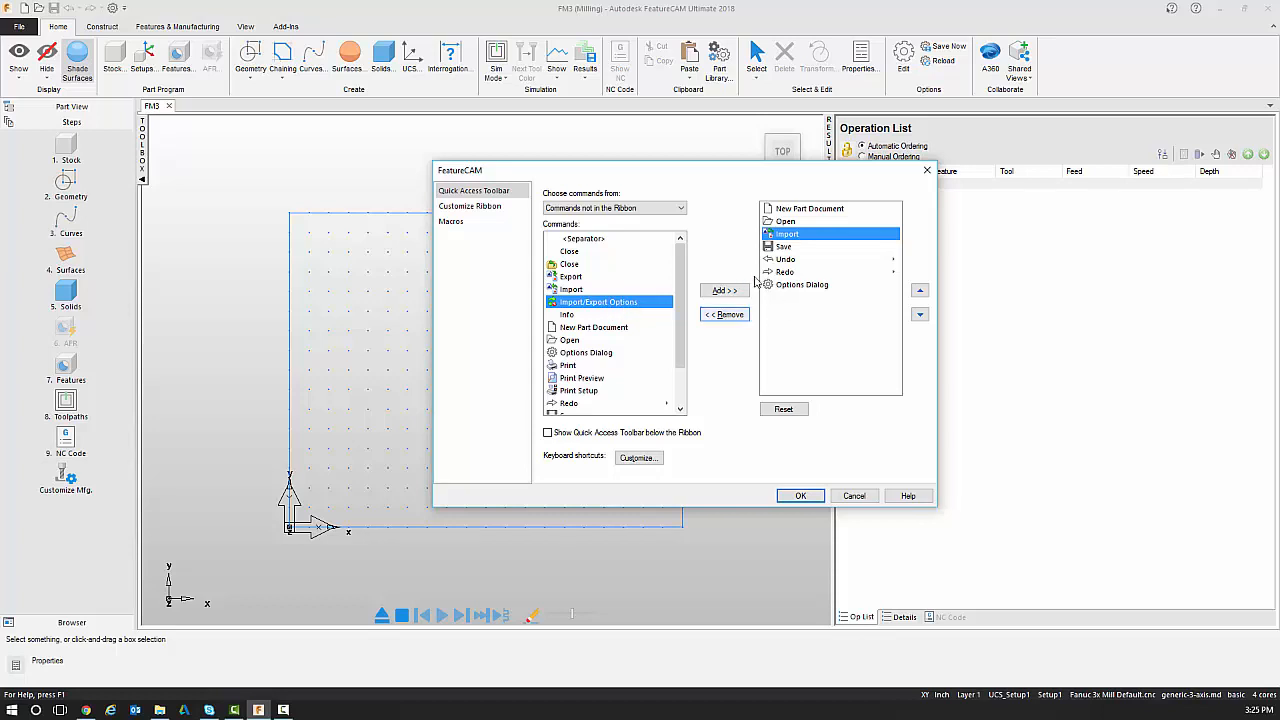
# Step: Add two separators to the end of the Quick Access Toolbar command list
pyautogui.click(580, 239)
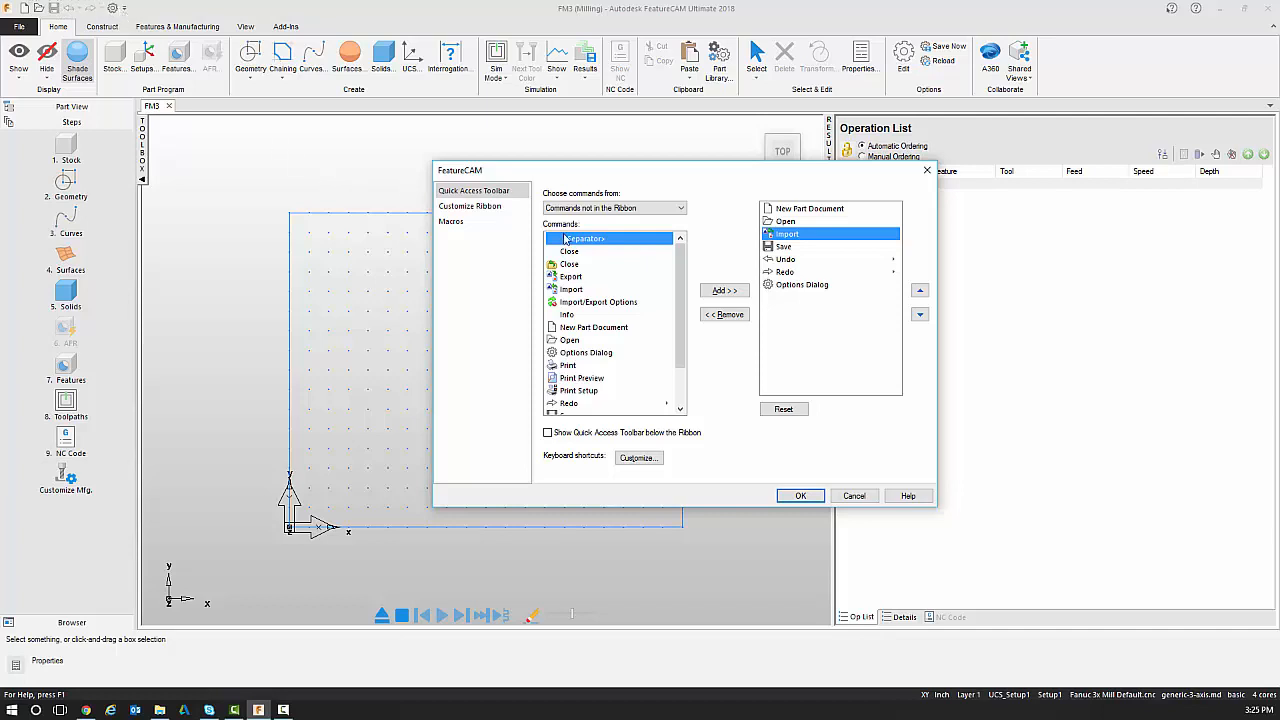
pyautogui.click(722, 290)
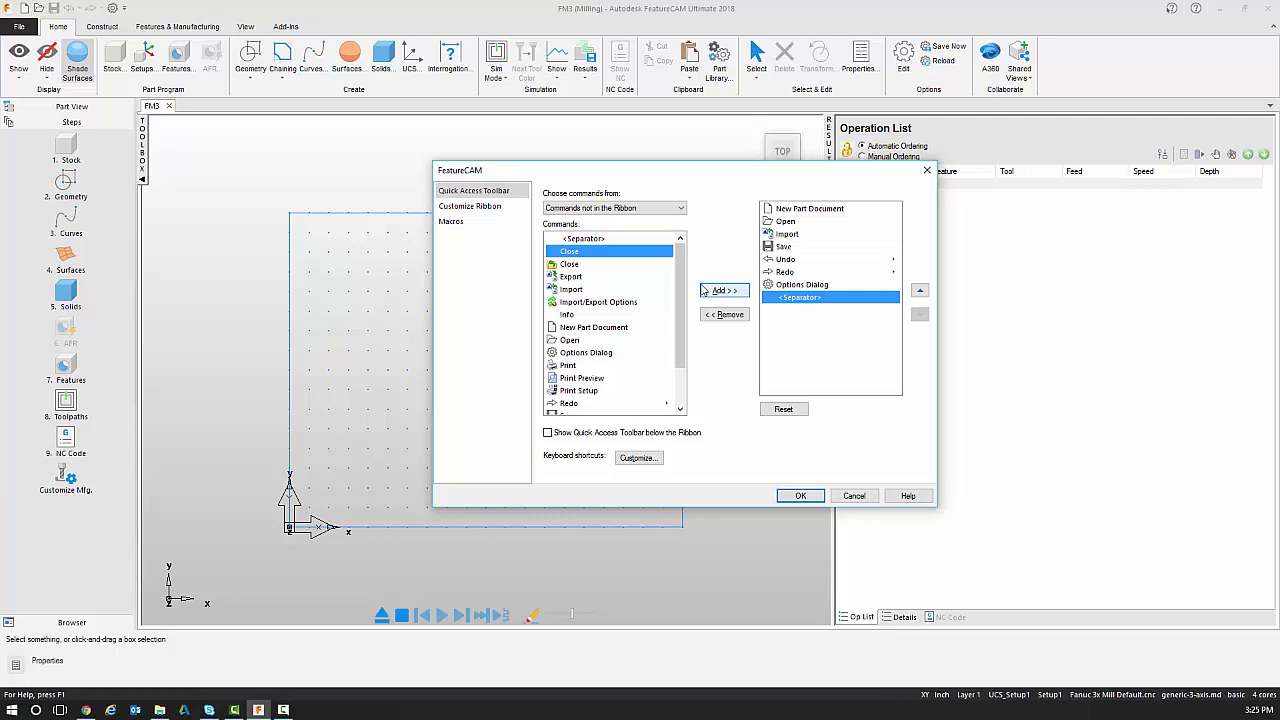
pyautogui.click(571, 238)
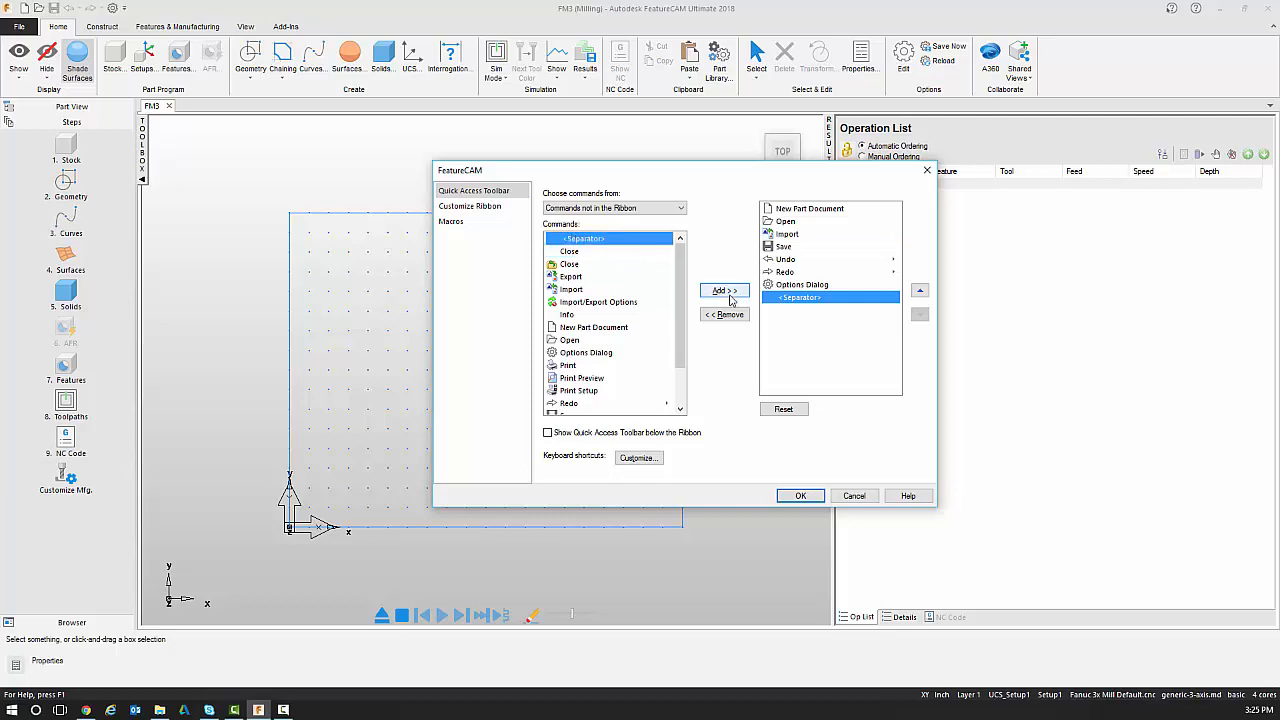
pyautogui.click(728, 292)
# Step: Move the first separator up the Quick Access Toolbar list to sit between Open and Import
pyautogui.click(806, 298)
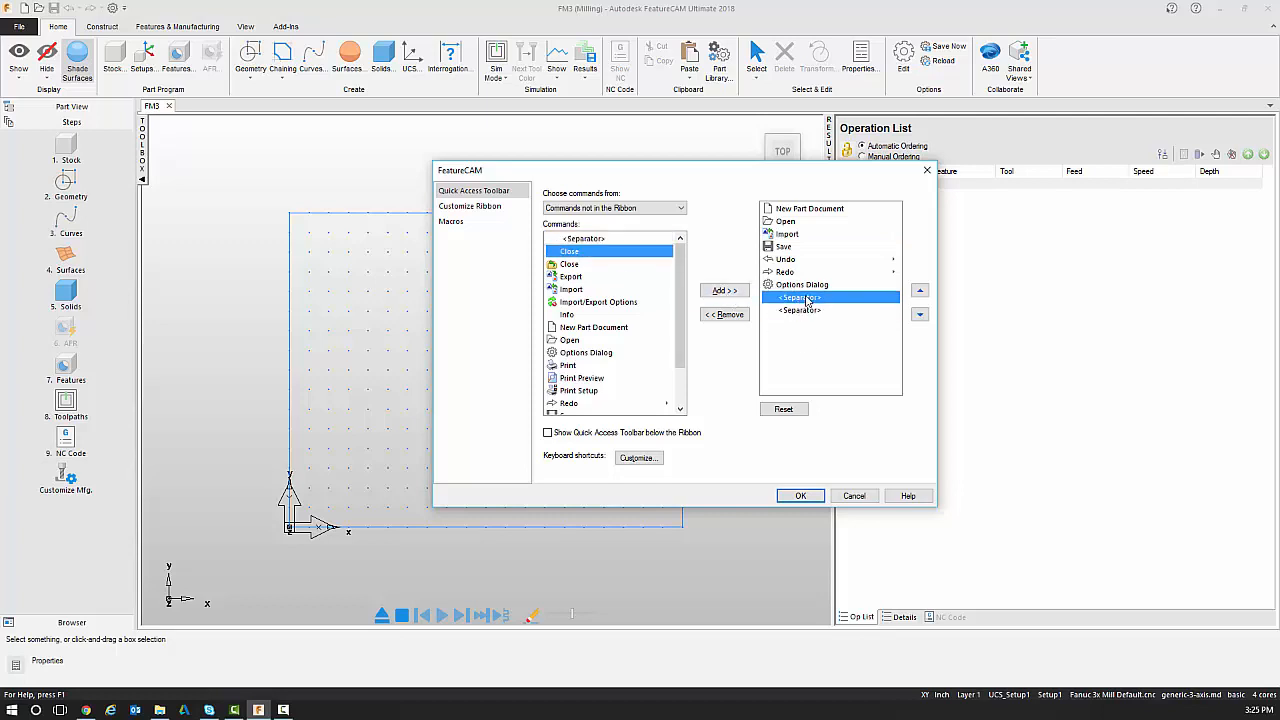
pyautogui.click(920, 290)
pyautogui.click(920, 290)
pyautogui.click(920, 290)
pyautogui.click(920, 290)
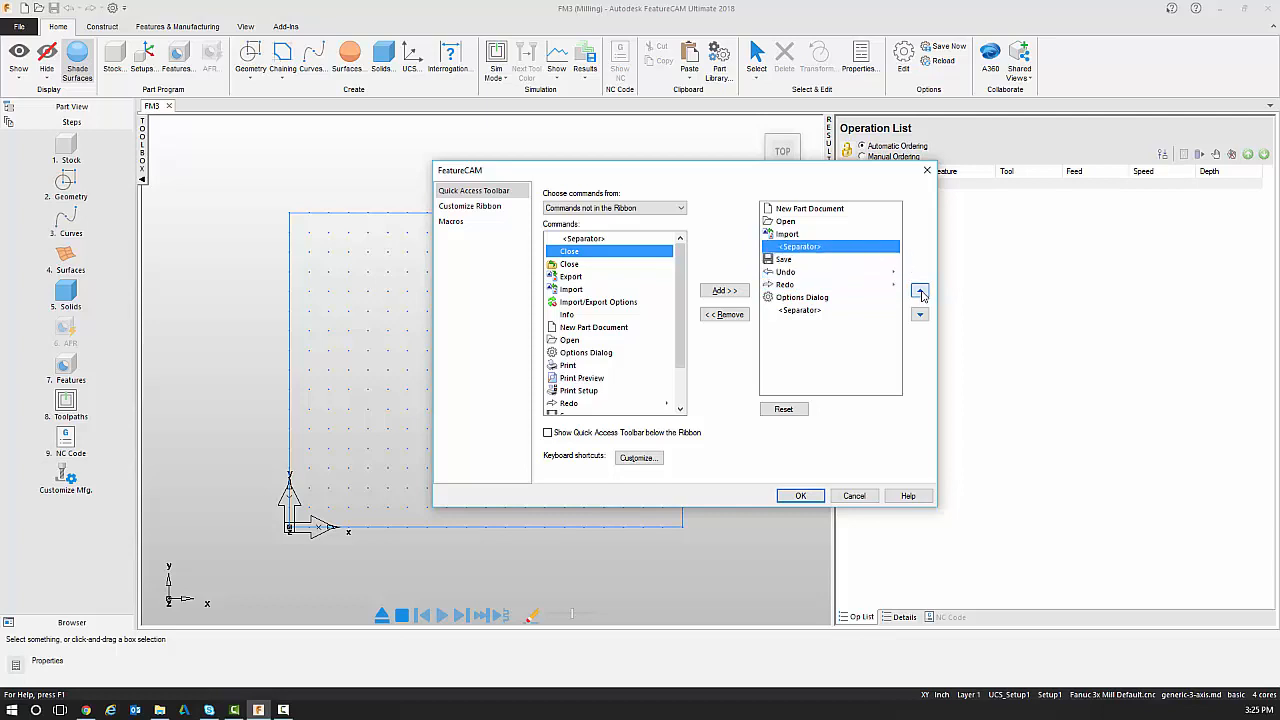
pyautogui.click(920, 290)
# Step: Move the remaining separator between Import and Save, and apply the Quick Access Toolbar changes
pyautogui.click(803, 312)
pyautogui.click(920, 290)
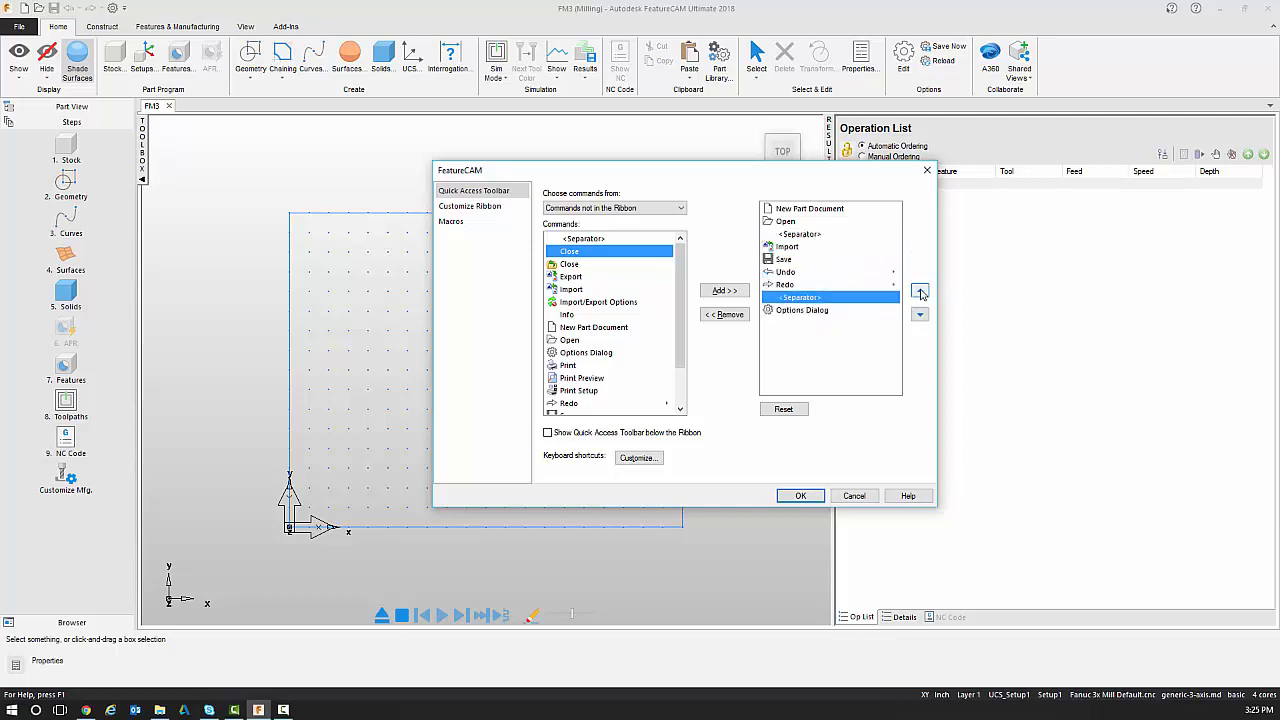
pyautogui.click(920, 290)
pyautogui.click(920, 290)
pyautogui.click(920, 290)
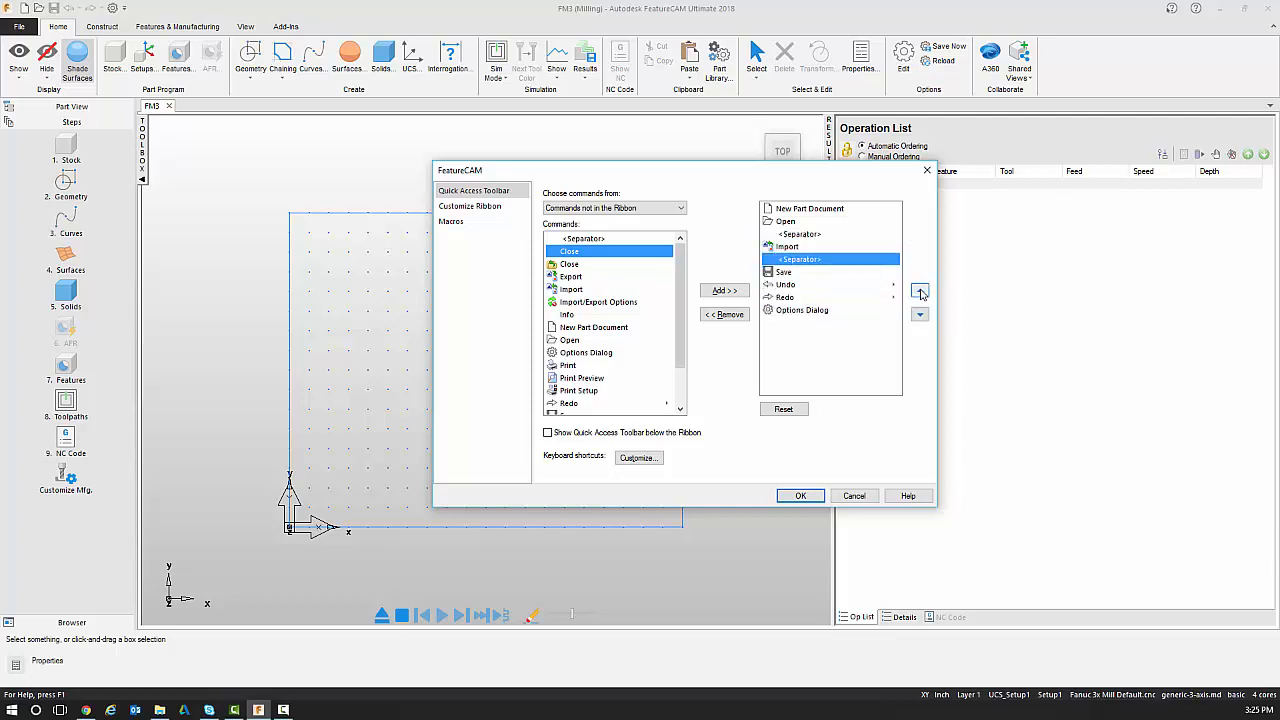
pyautogui.click(801, 496)
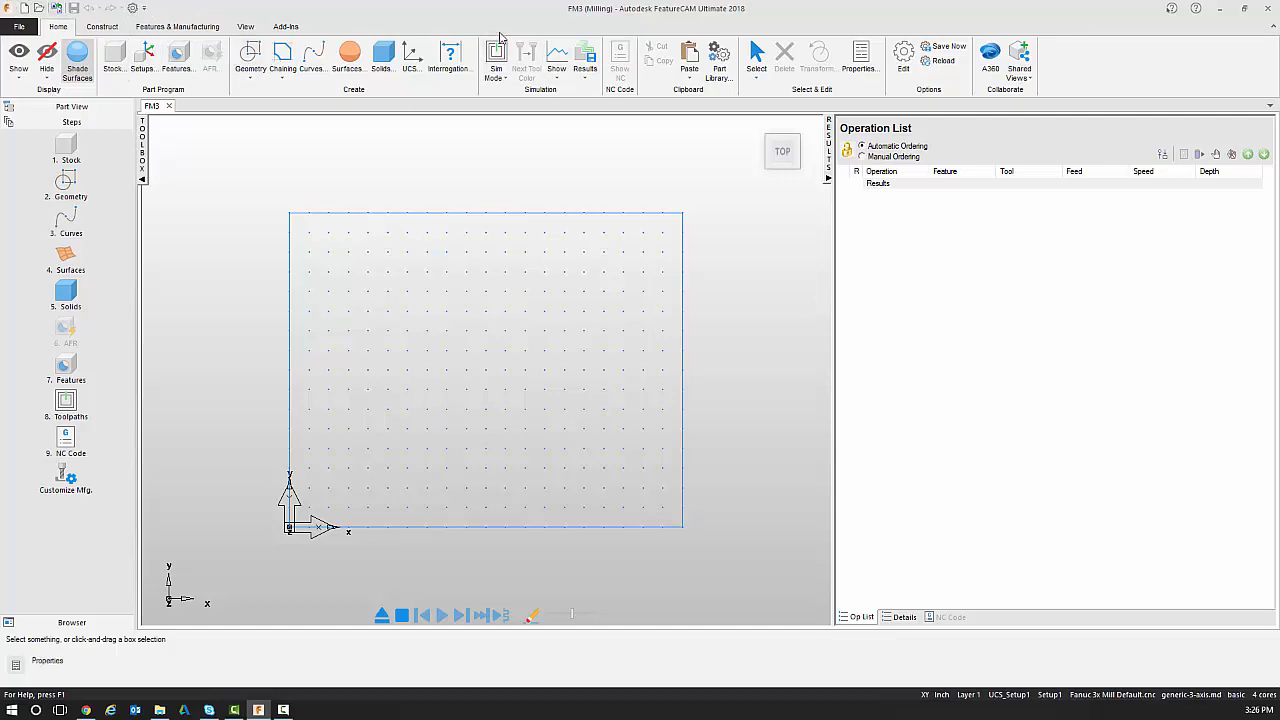
# Step: Open the ribbon customization settings and review the Main and Main Tabs command sets, returning to the commands not in the ribbon
pyautogui.rightClick(1078, 72)
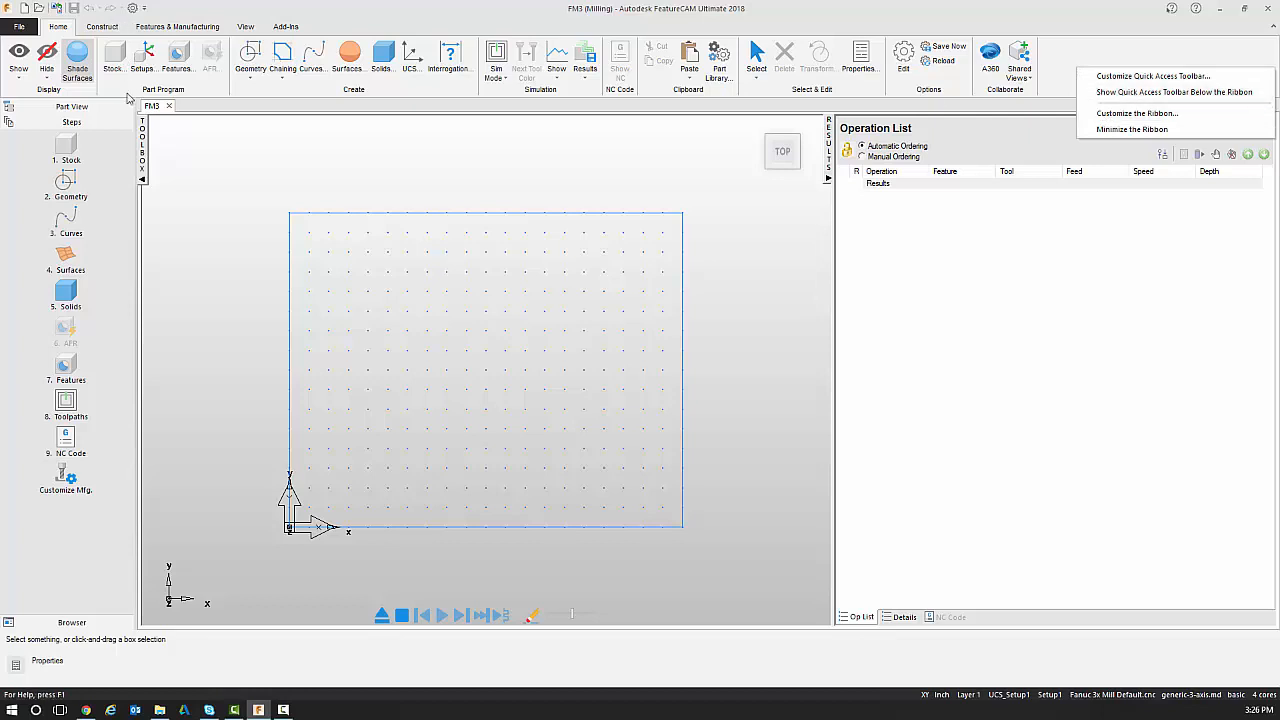
pyautogui.click(1125, 114)
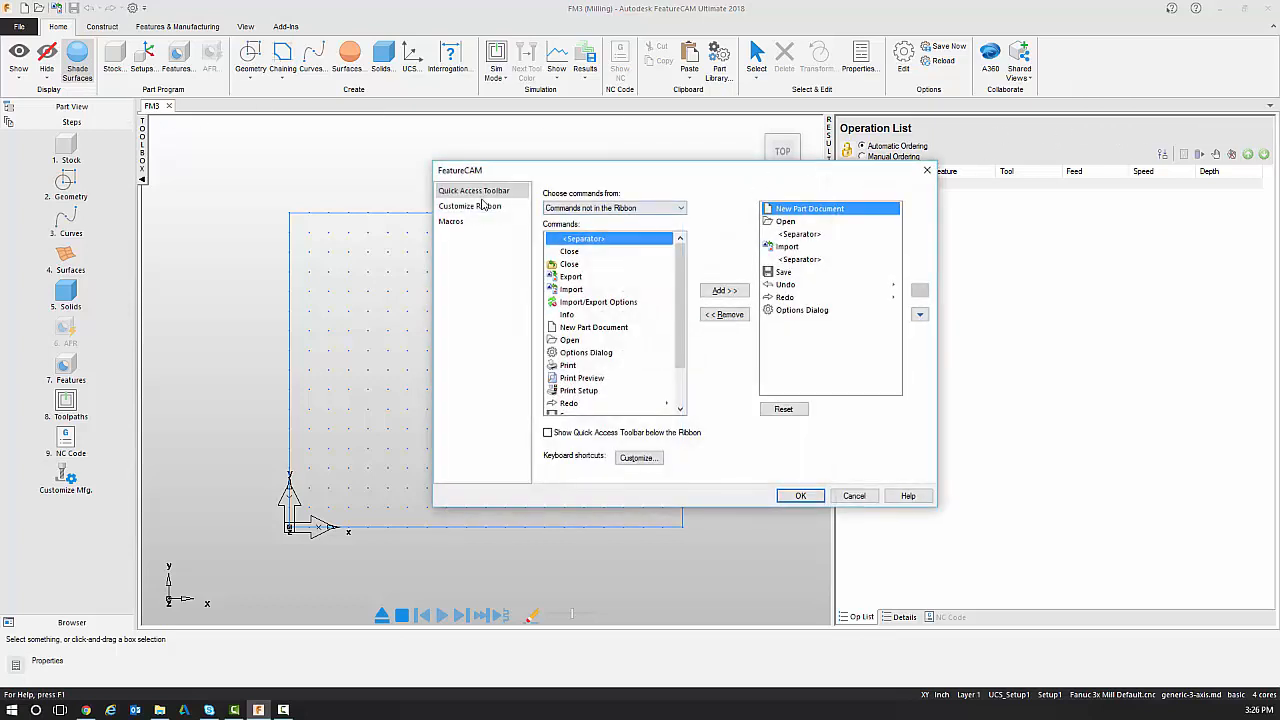
pyautogui.click(481, 205)
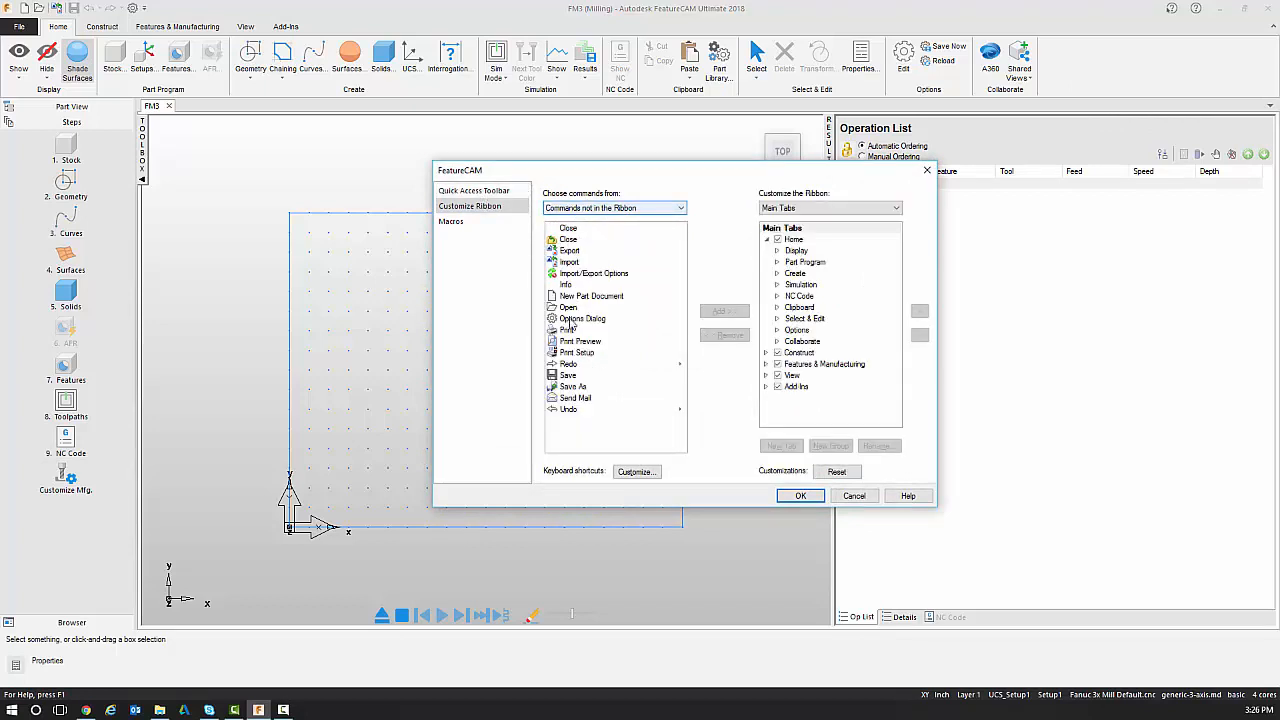
pyautogui.click(564, 208)
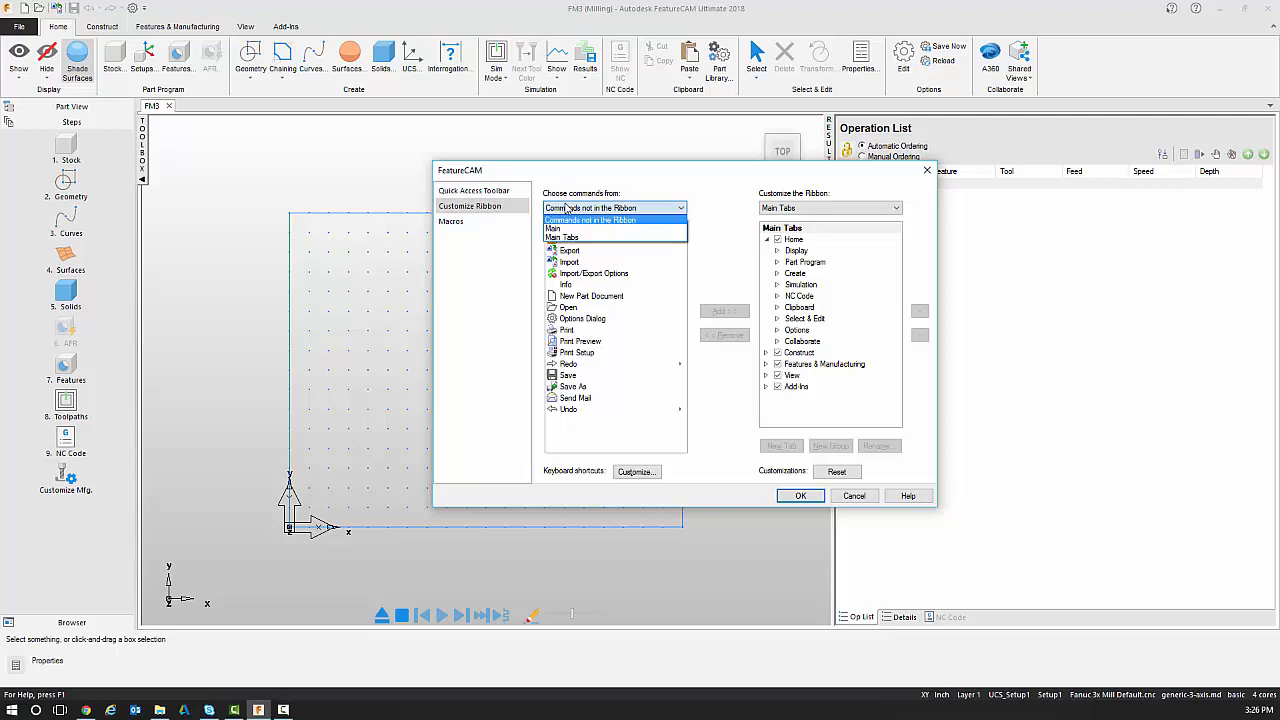
pyautogui.click(555, 228)
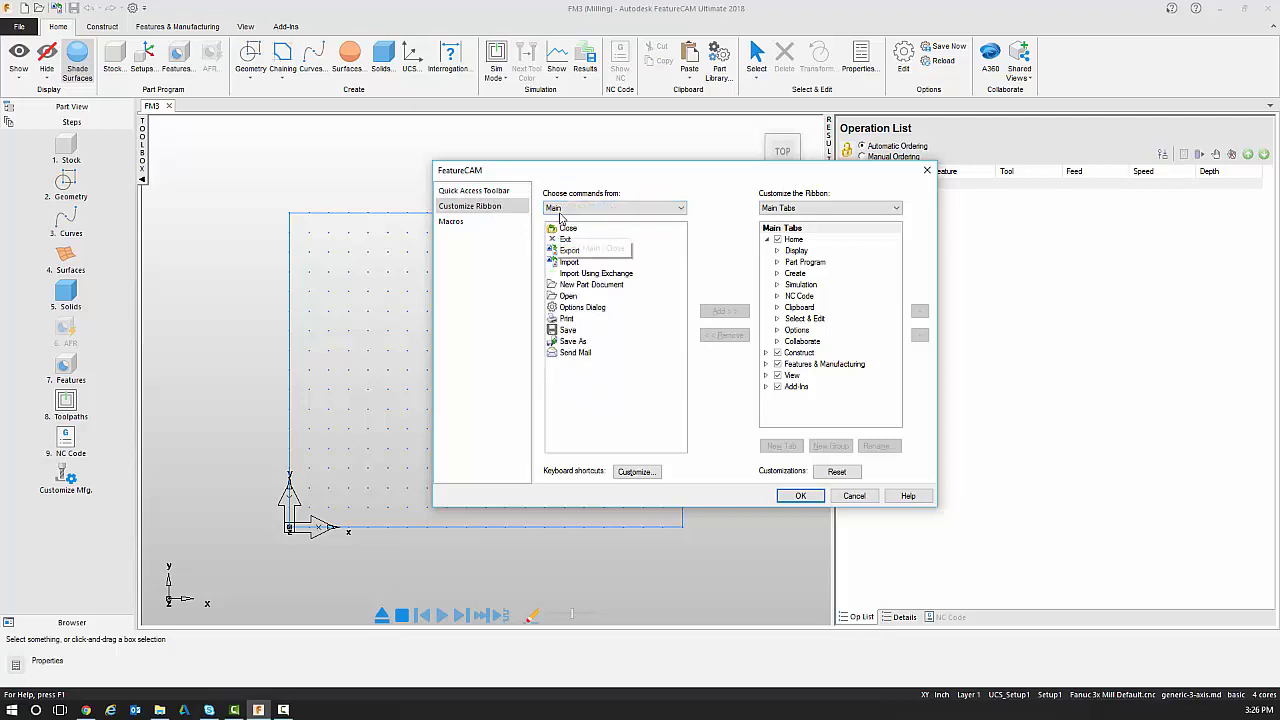
pyautogui.click(564, 208)
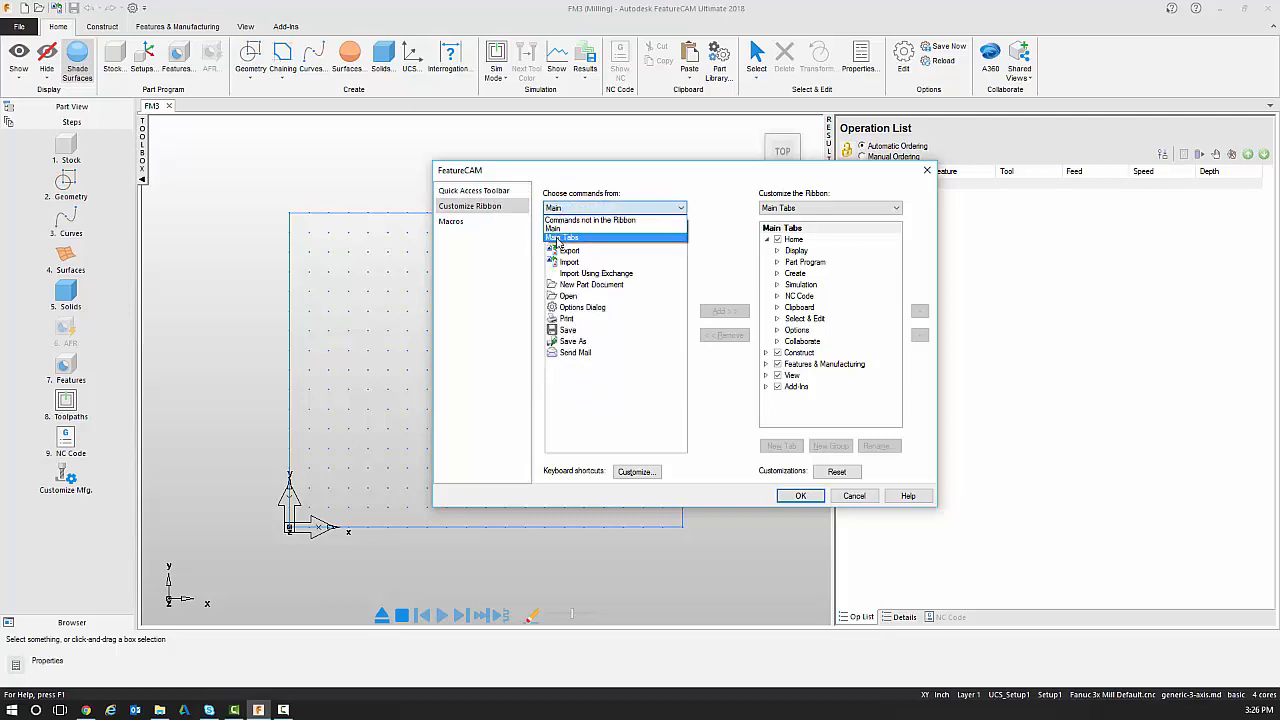
pyautogui.click(561, 237)
pyautogui.click(576, 209)
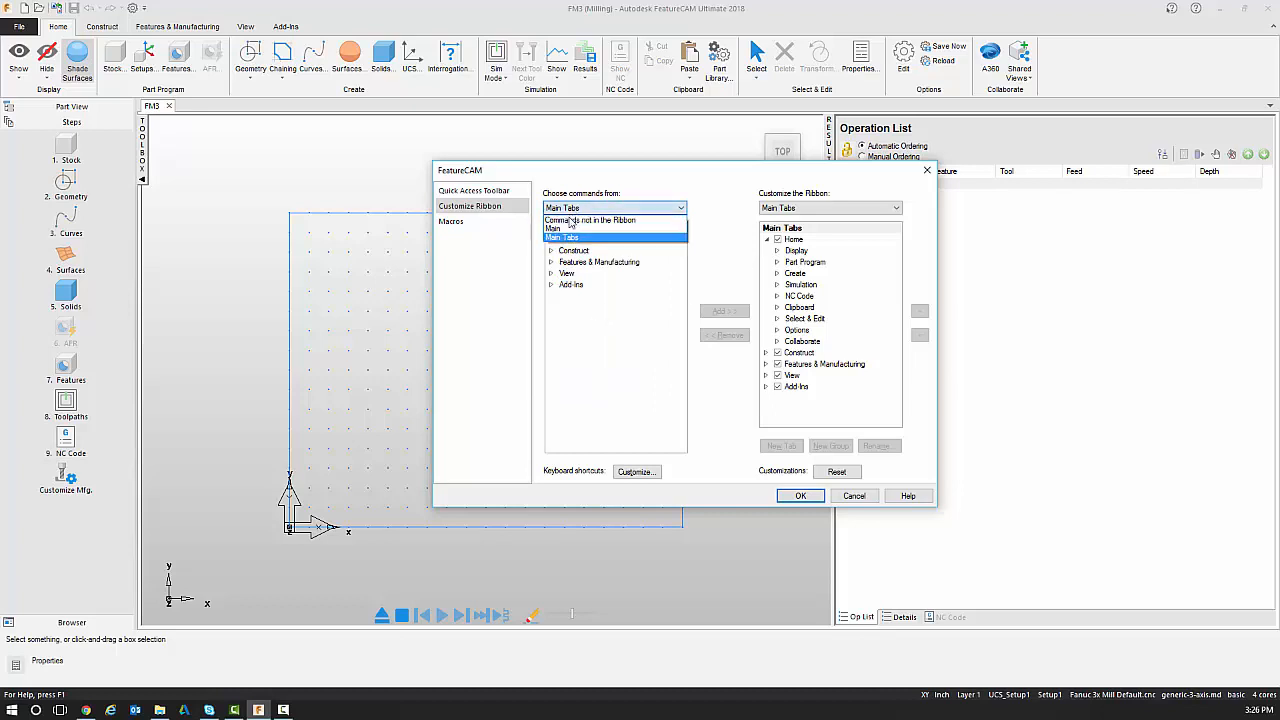
pyautogui.click(576, 219)
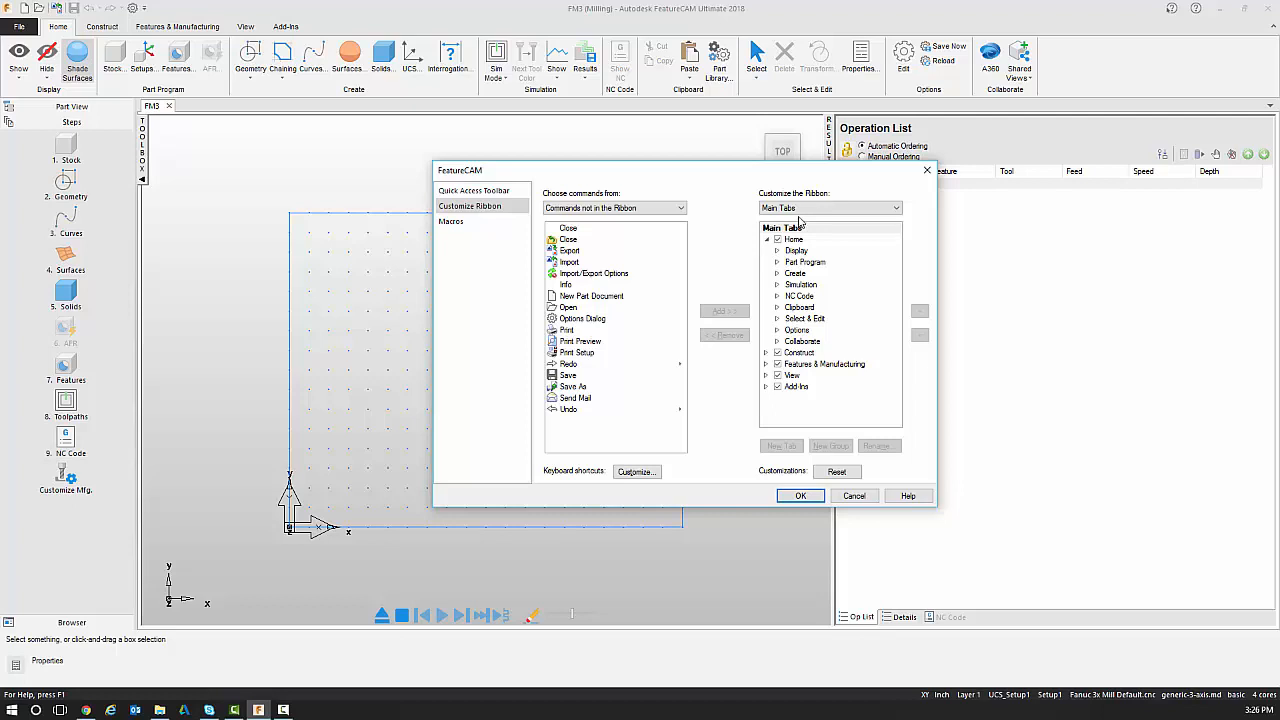
# Step: Hide the Home tab from the ribbon and apply the change
pyautogui.click(794, 239)
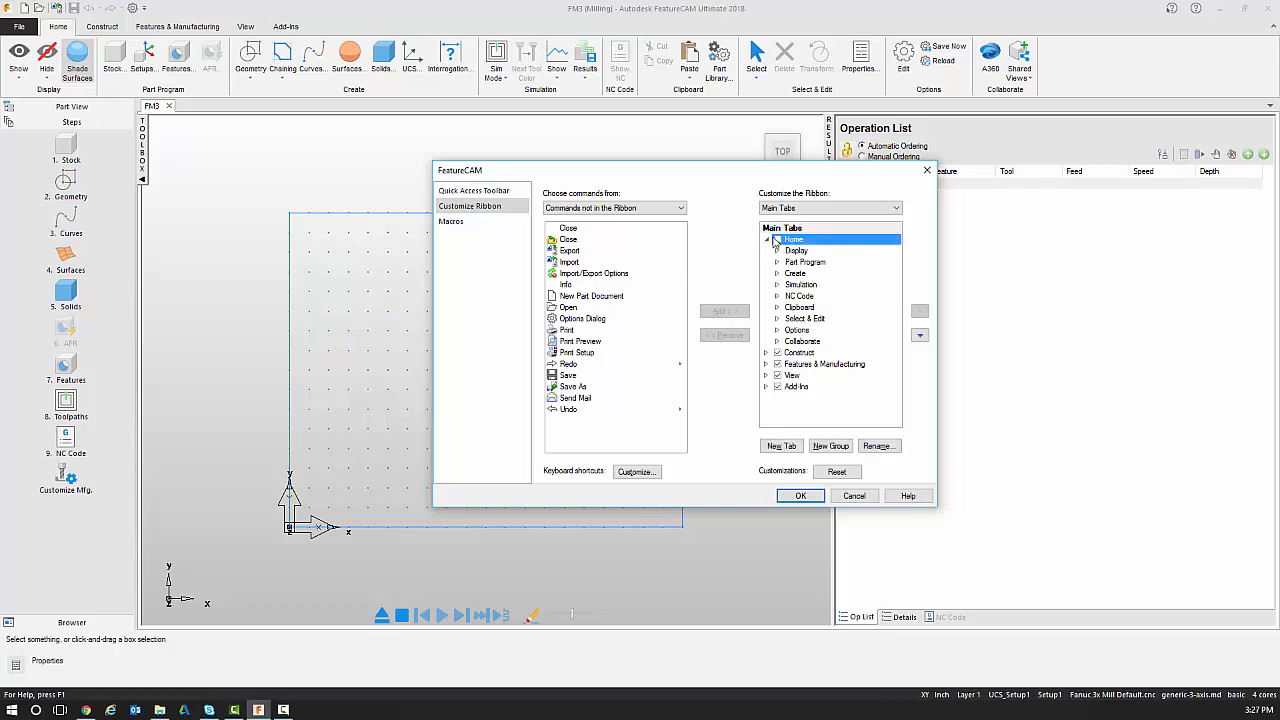
pyautogui.click(777, 240)
pyautogui.click(800, 496)
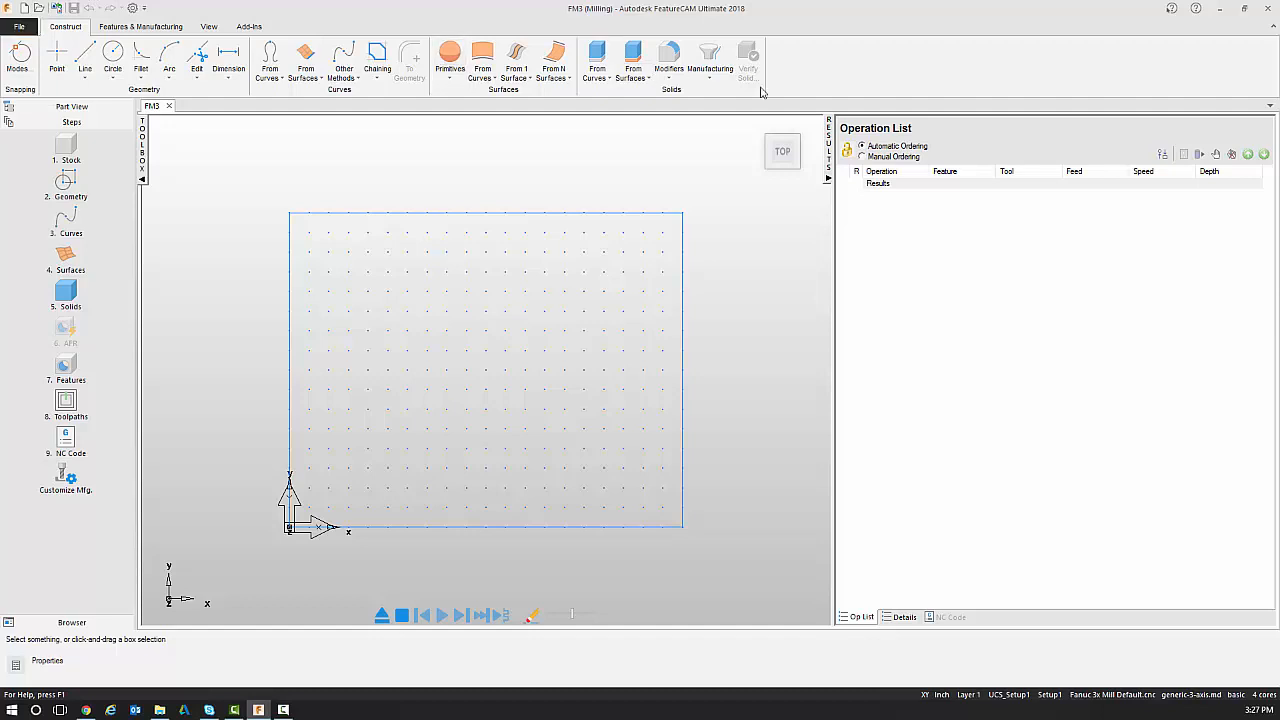
# Step: Reopen the ribbon customization settings and turn the Home tab back on in the Main Tabs list
pyautogui.rightClick(811, 75)
pyautogui.click(860, 117)
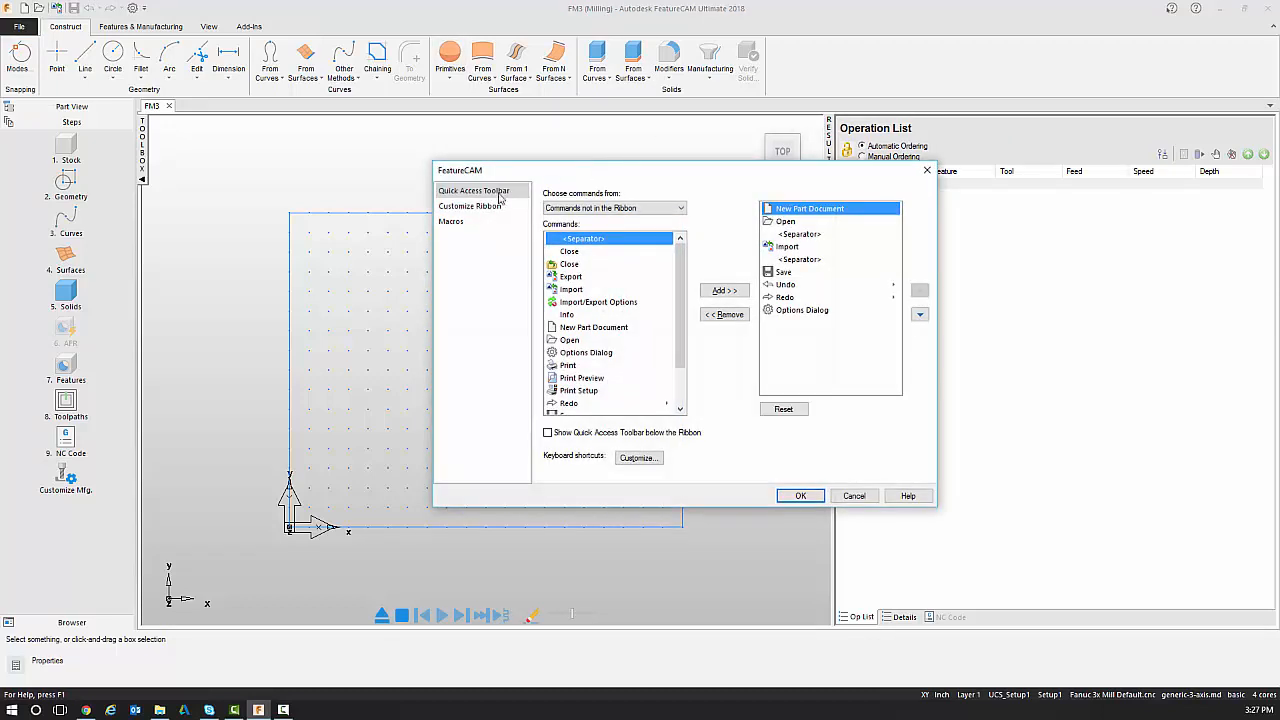
pyautogui.click(470, 206)
pyautogui.click(778, 240)
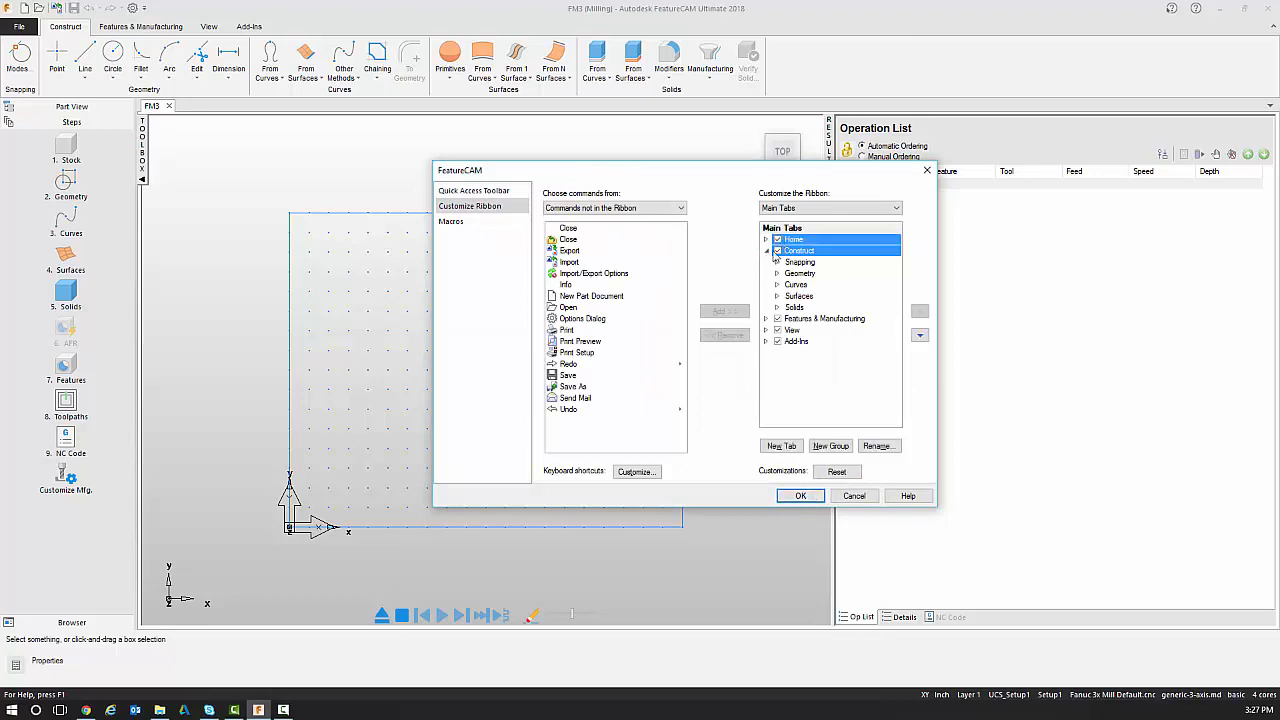
# Step: Expand the Home tab's Display group and examine its Show Menu, Hide Menu and Shade Surfaces commands
pyautogui.click(767, 240)
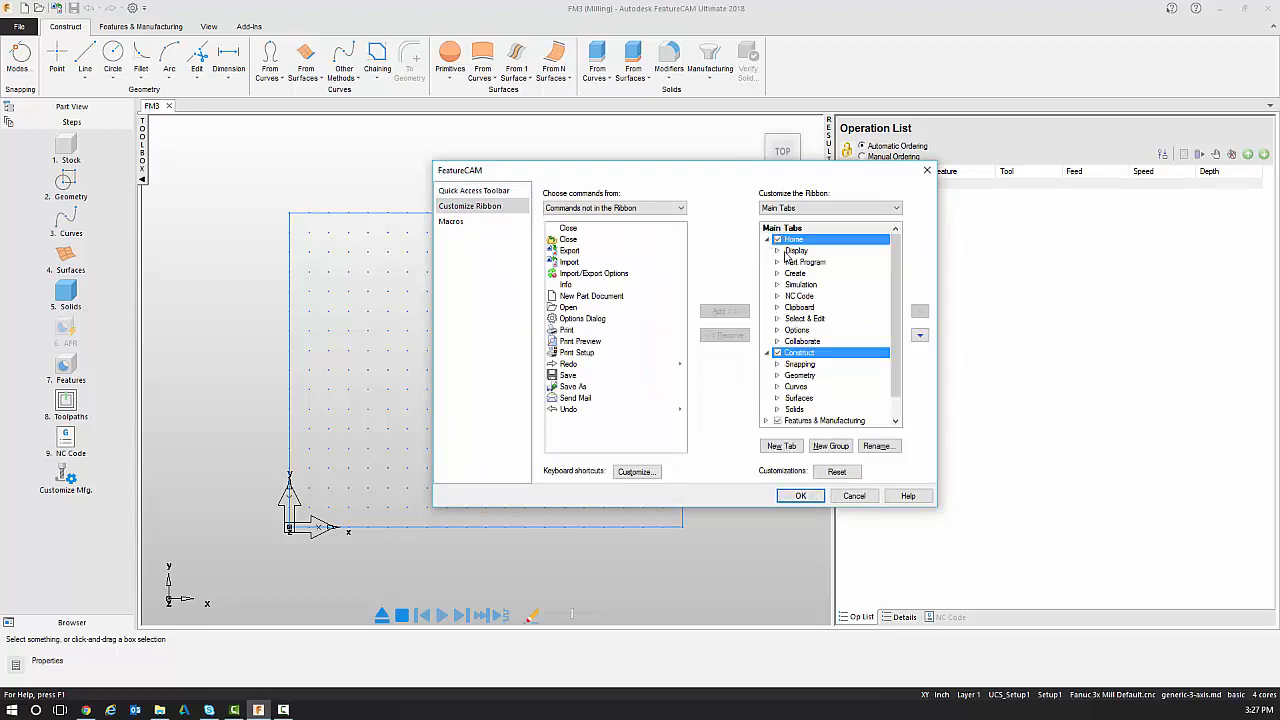
pyautogui.click(795, 251)
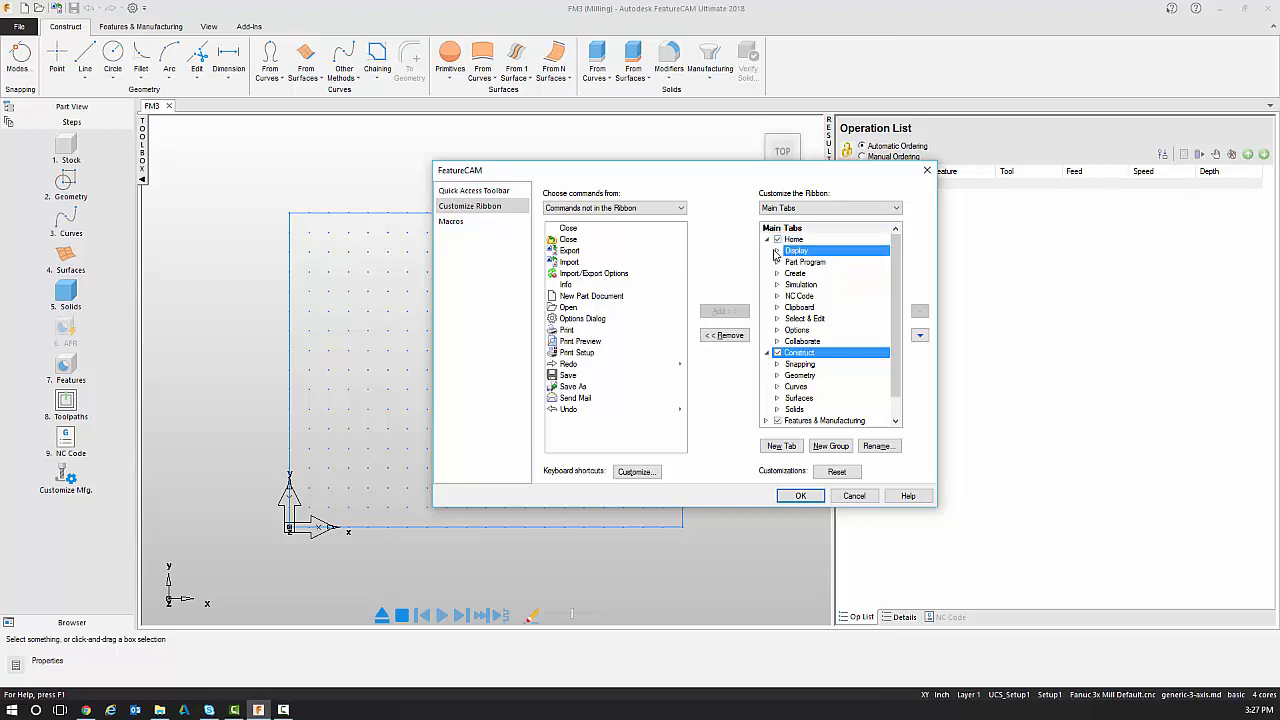
pyautogui.click(777, 251)
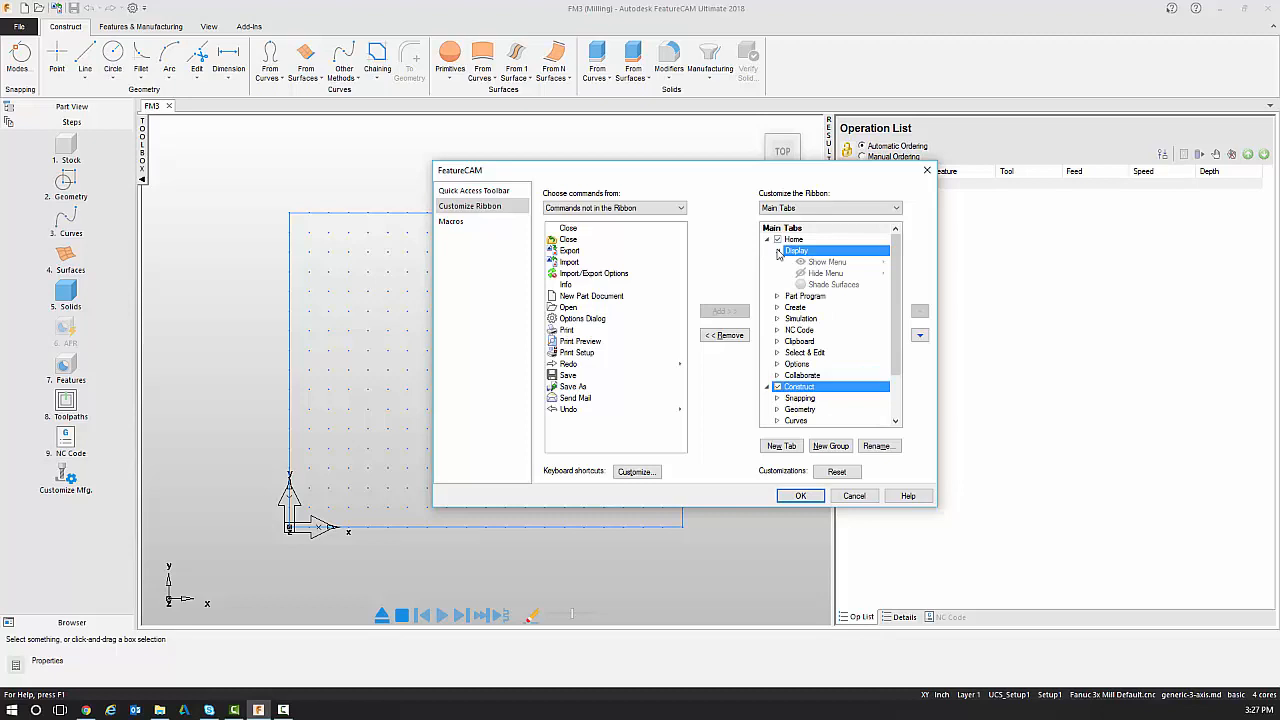
pyautogui.click(812, 265)
pyautogui.click(815, 274)
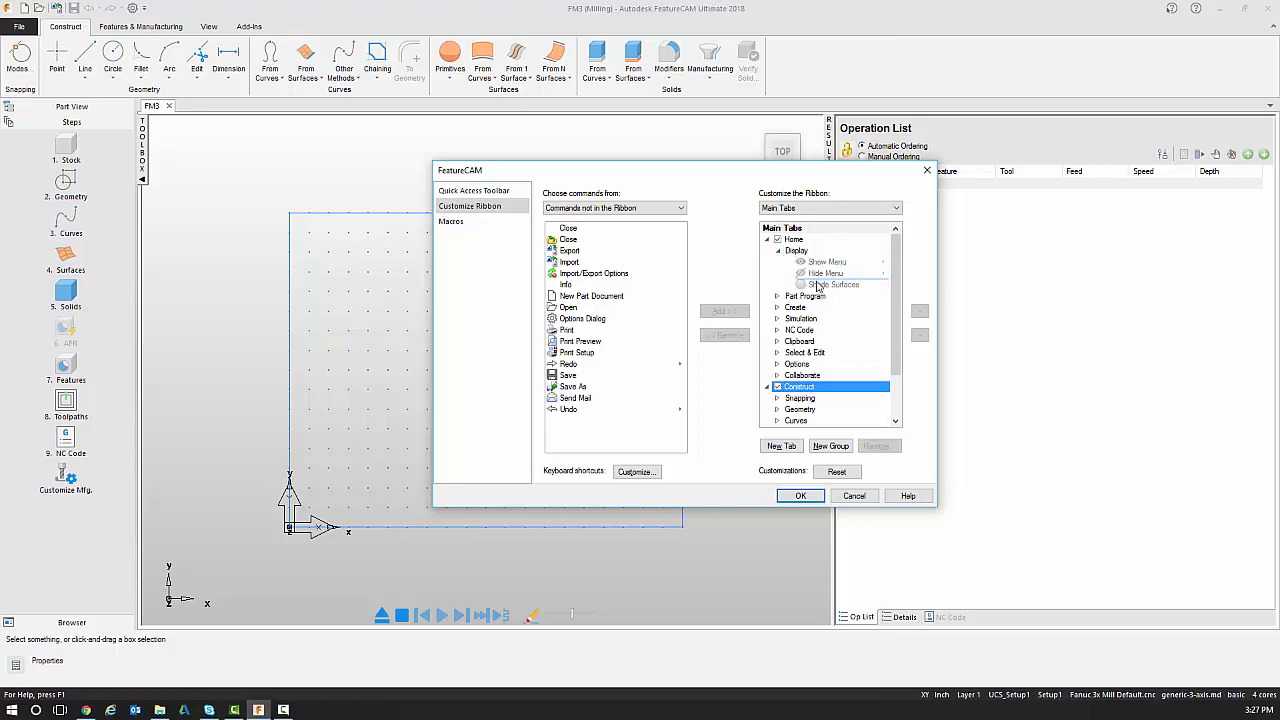
pyautogui.click(816, 285)
pyautogui.click(825, 273)
pyautogui.click(825, 263)
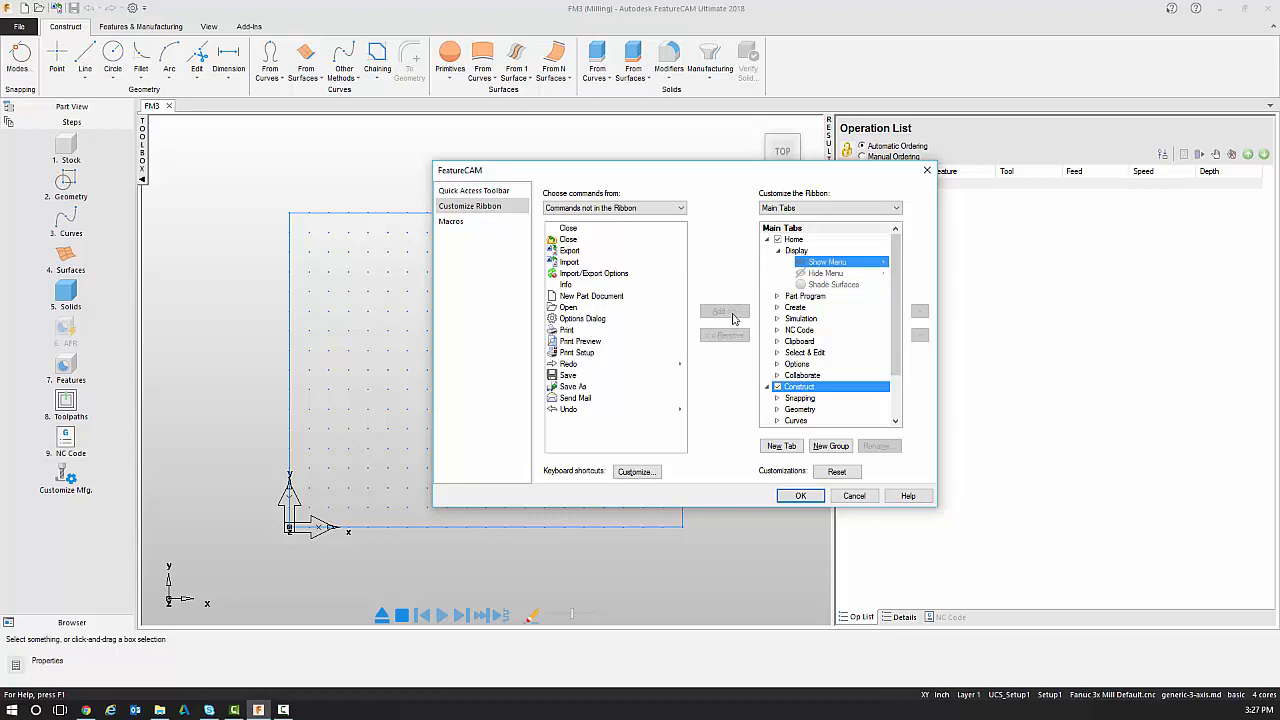
# Step: Remove the Display group from the Home tab, apply the change and view the Home tab on the ribbon
pyautogui.click(799, 251)
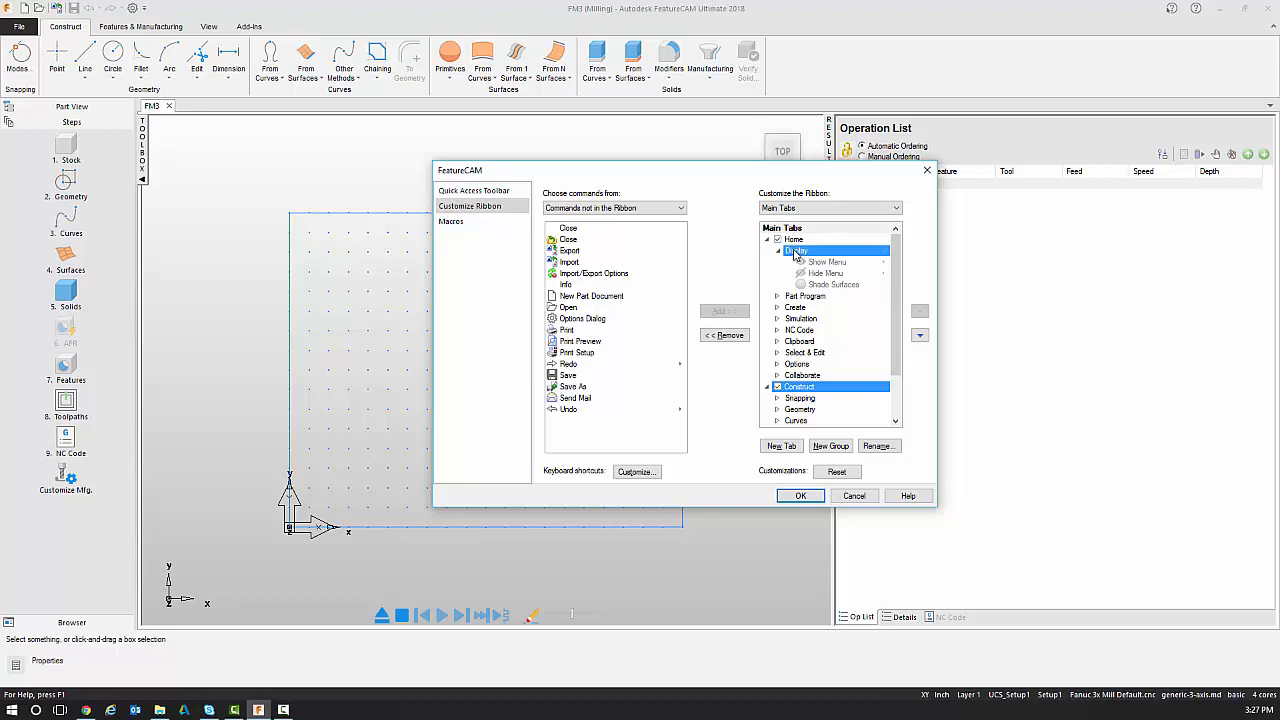
pyautogui.click(720, 336)
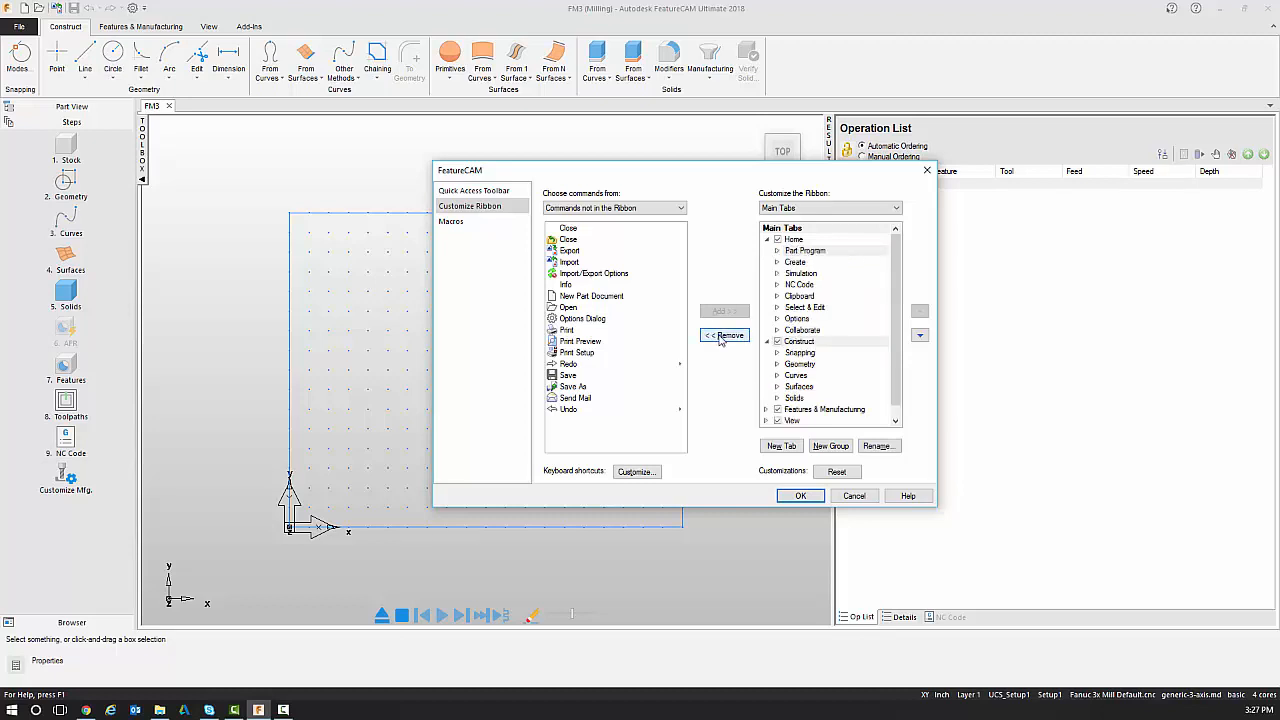
pyautogui.click(800, 497)
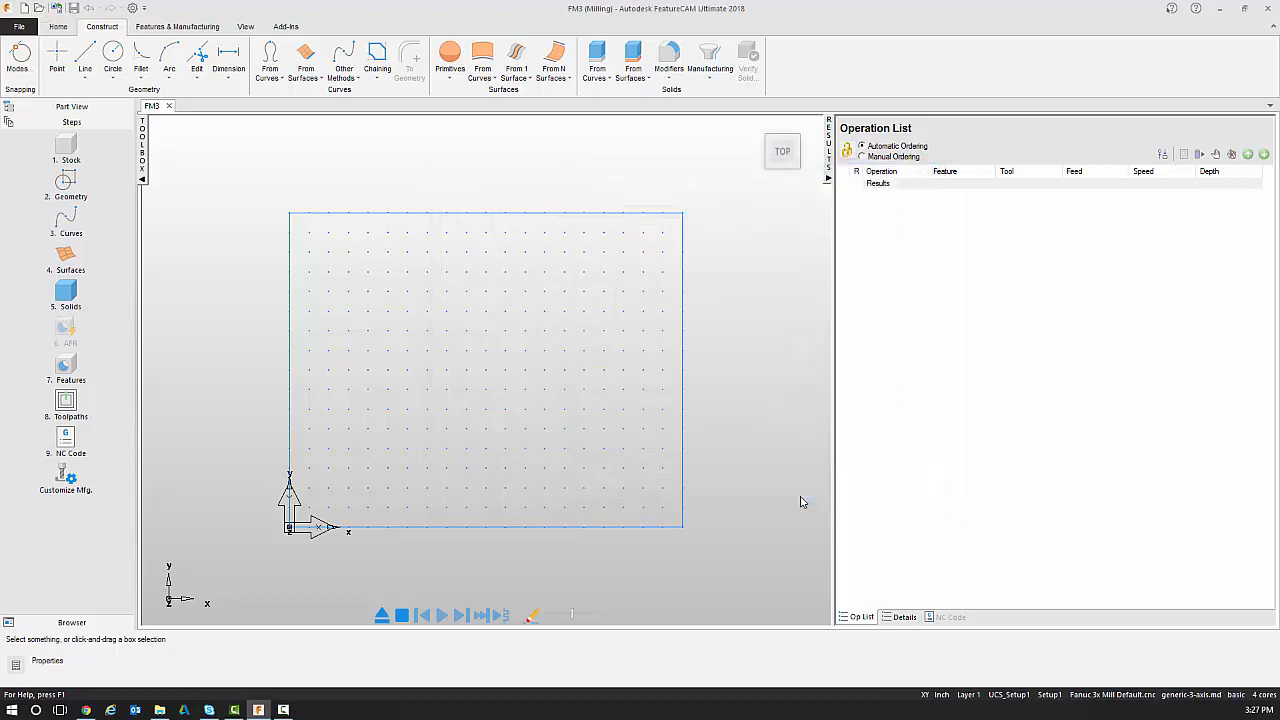
pyautogui.click(57, 28)
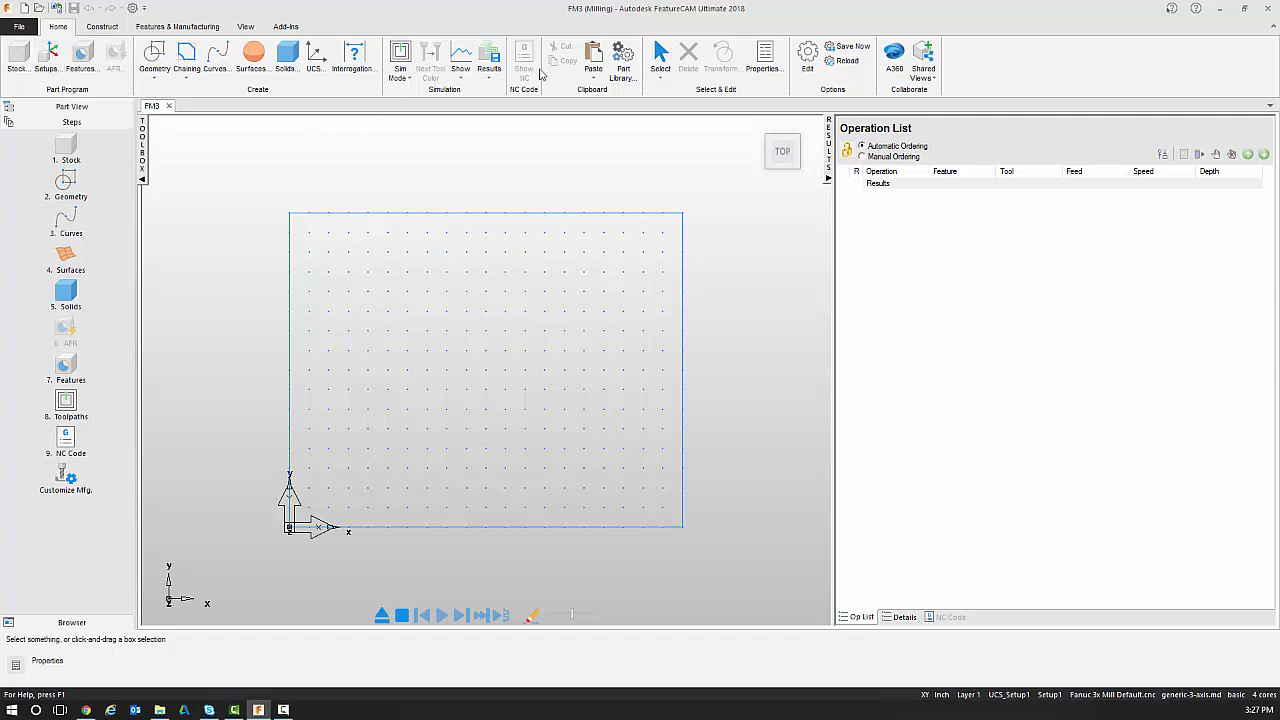
# Step: Reopen the ribbon customization settings and reset all ribbon customizations to their defaults
pyautogui.rightClick(982, 68)
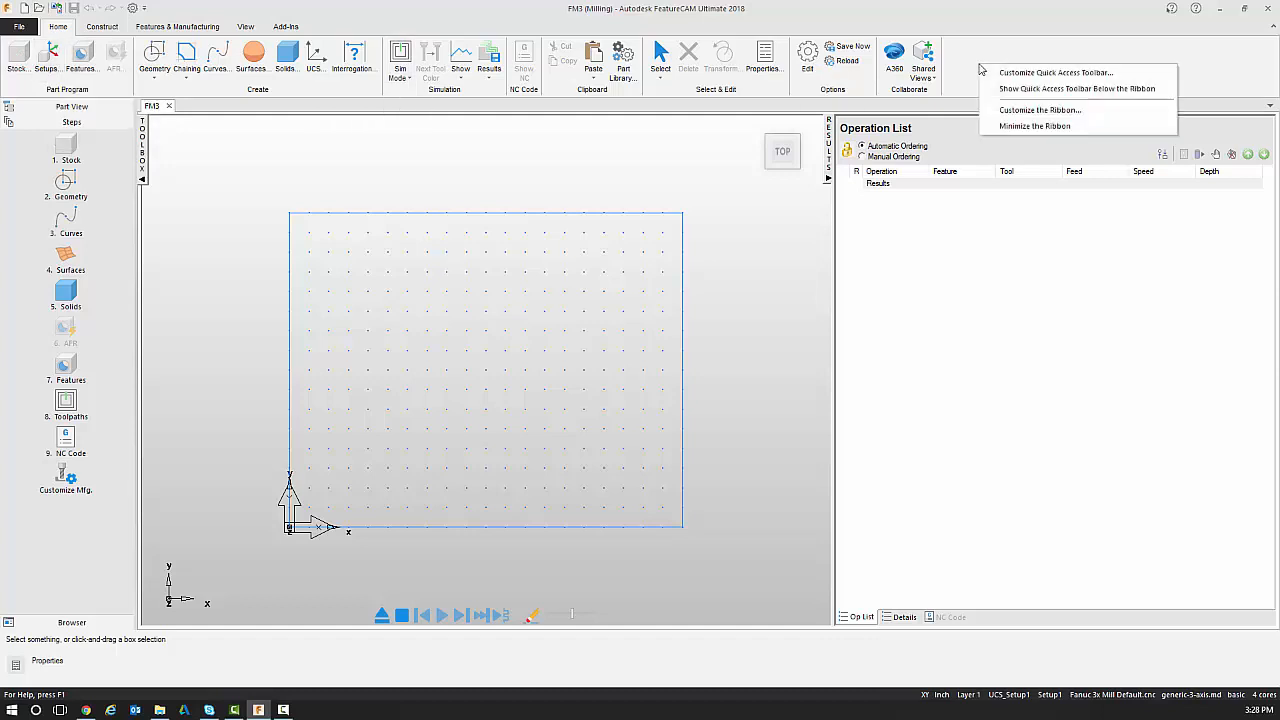
pyautogui.click(1014, 110)
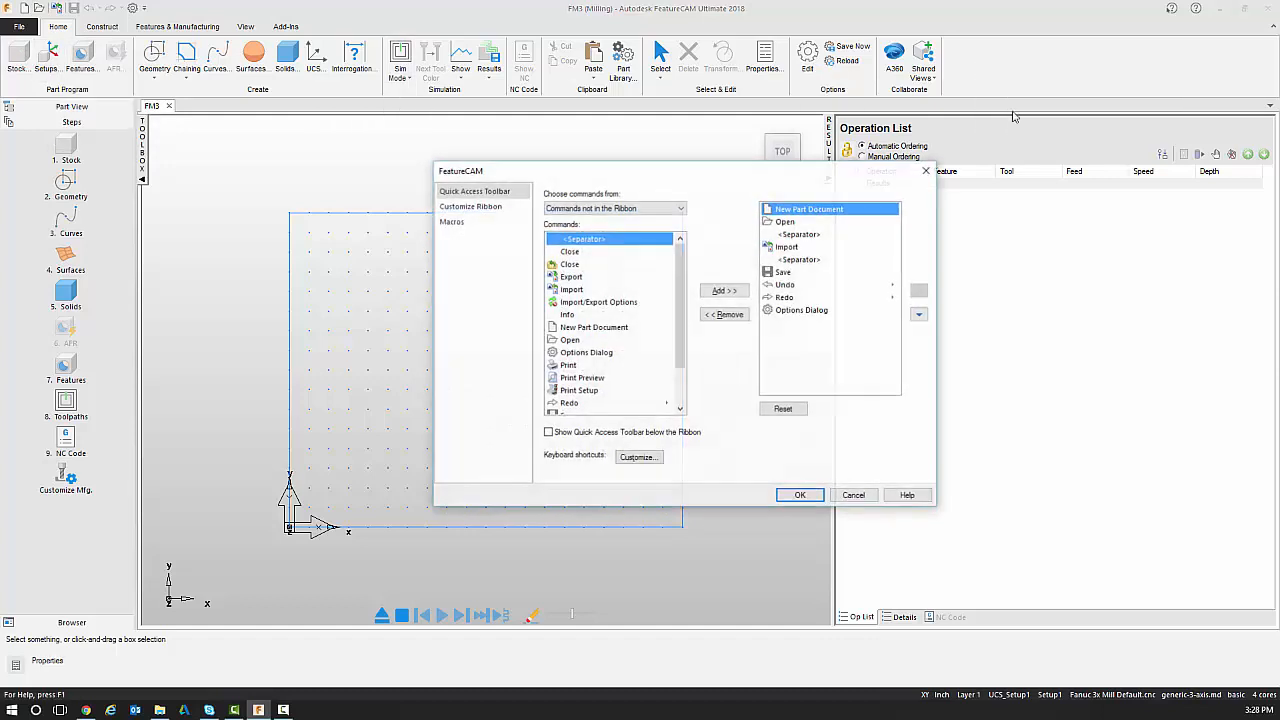
pyautogui.click(478, 207)
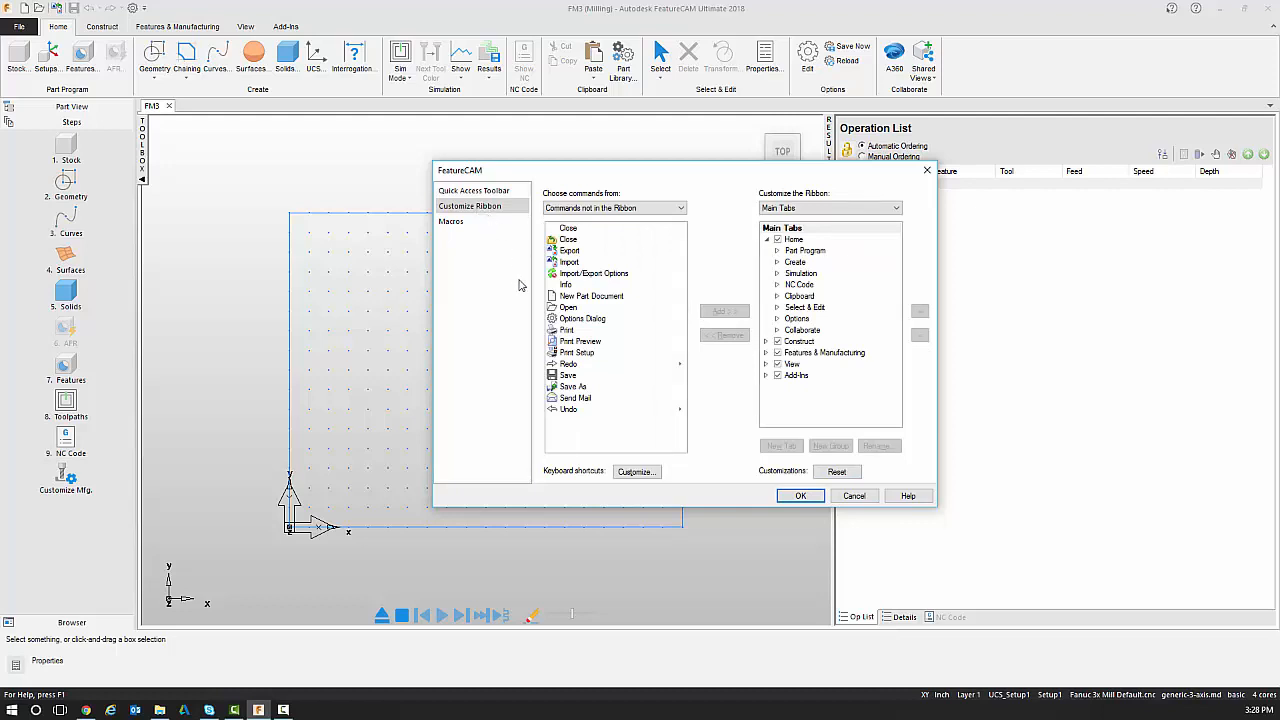
pyautogui.click(837, 472)
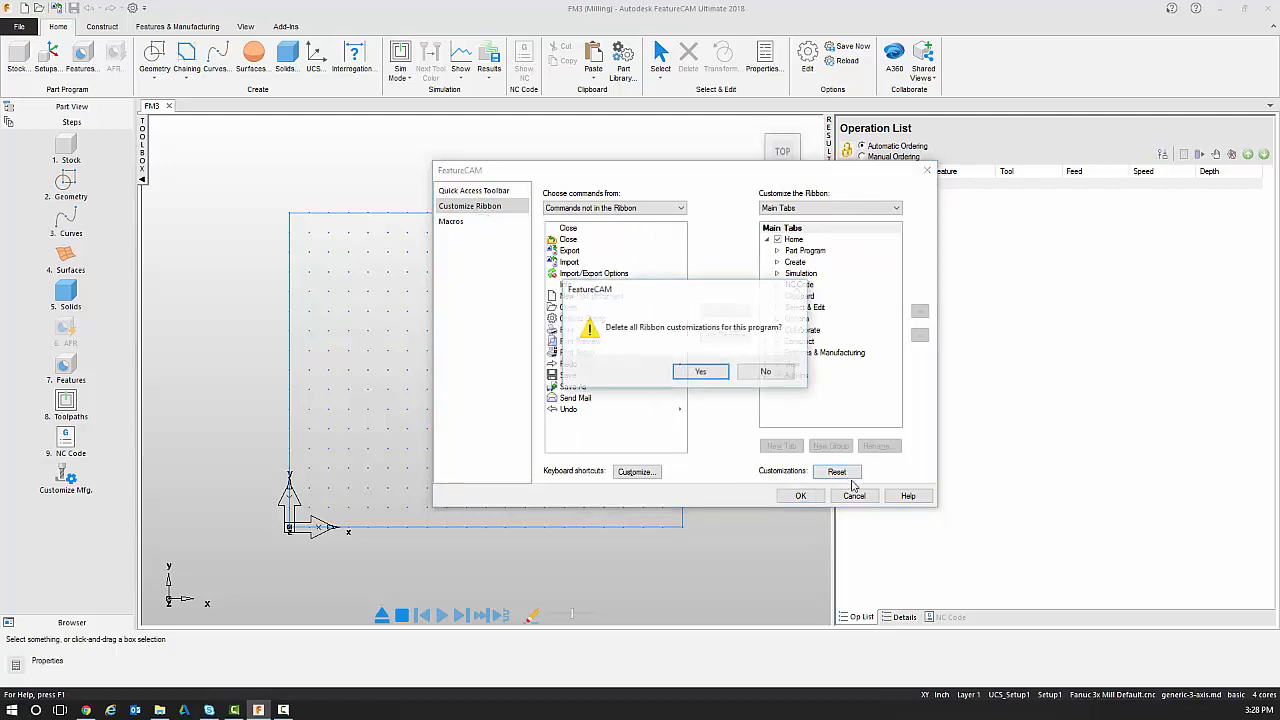
pyautogui.click(713, 374)
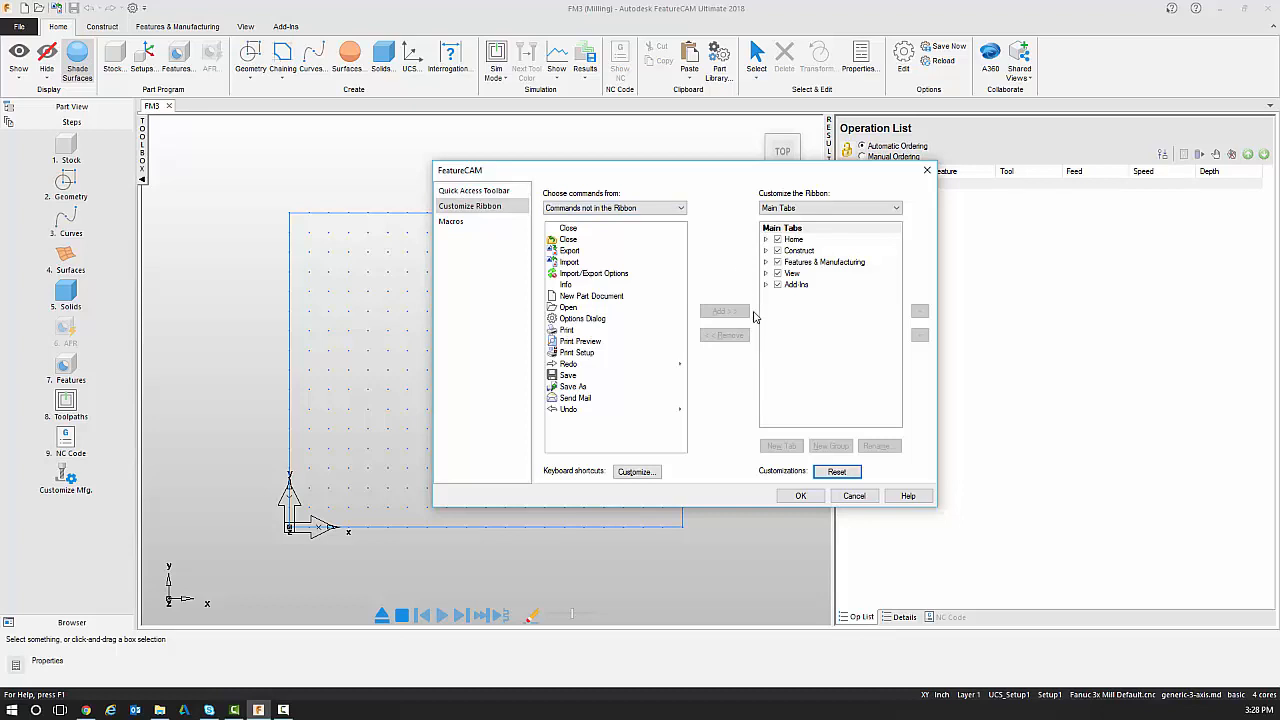
# Step: Add a new custom group at the end of the Home tab and rename it Test
pyautogui.click(766, 241)
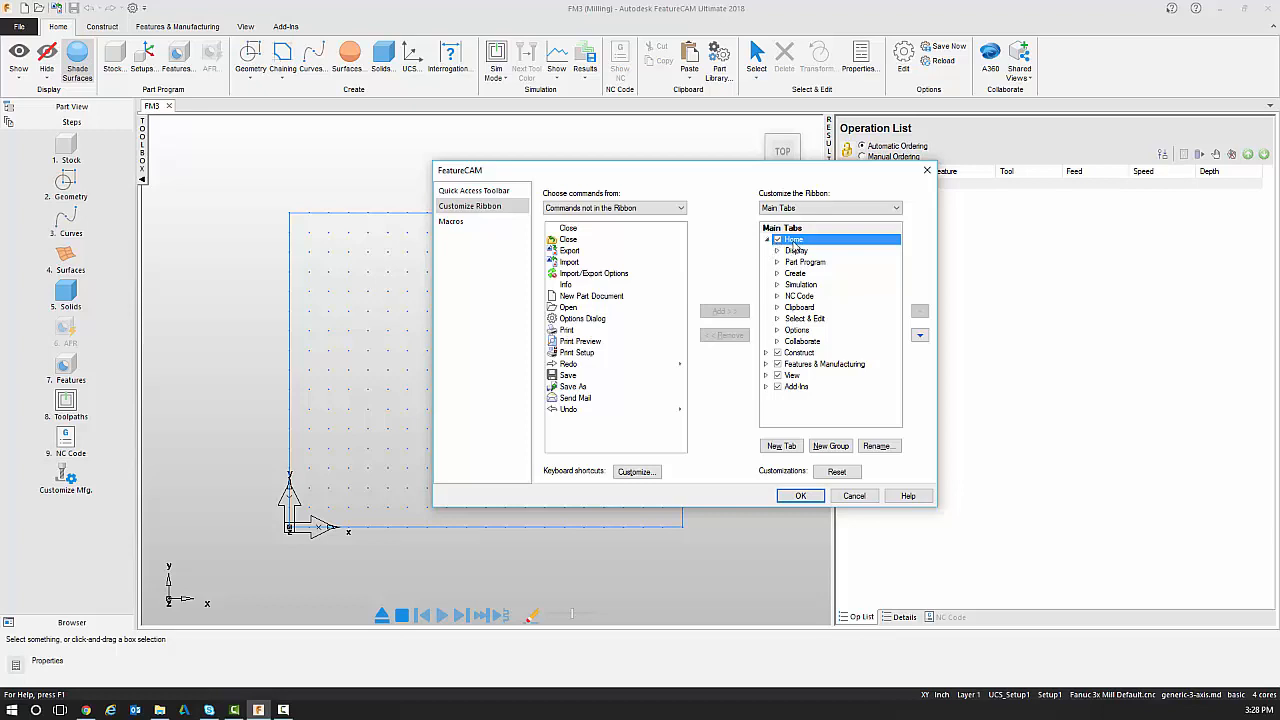
pyautogui.click(833, 446)
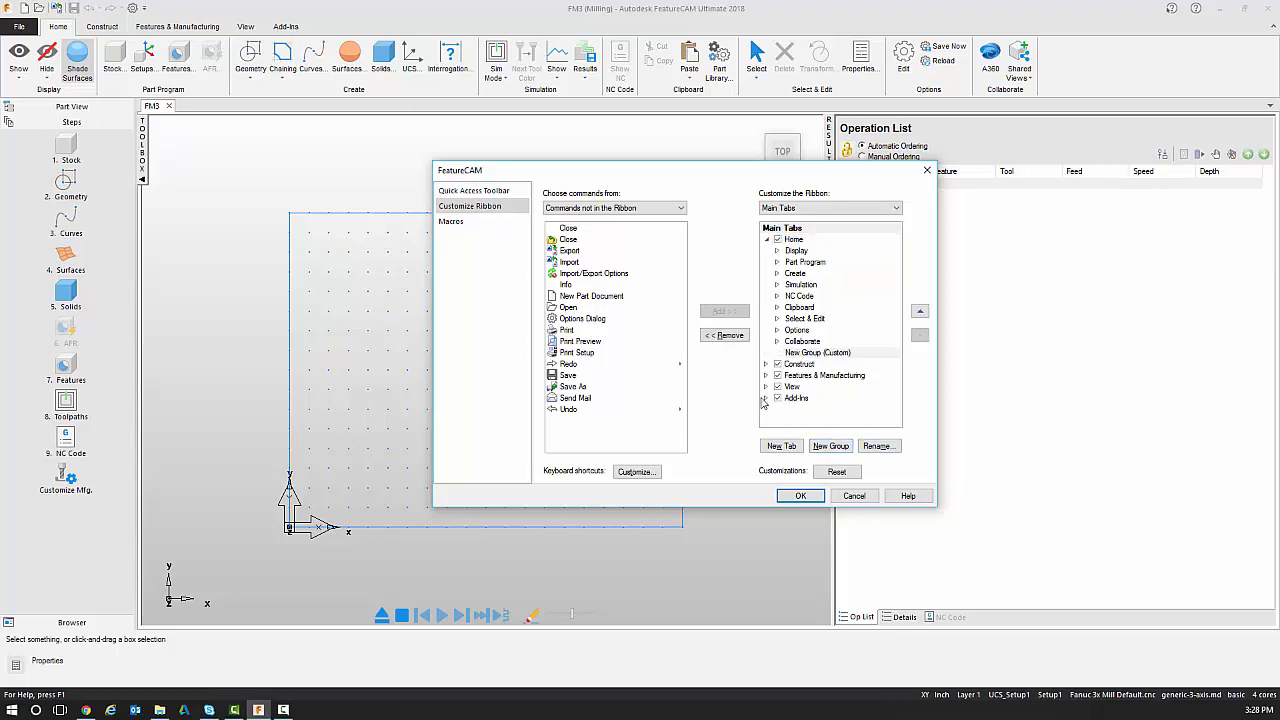
pyautogui.click(808, 355)
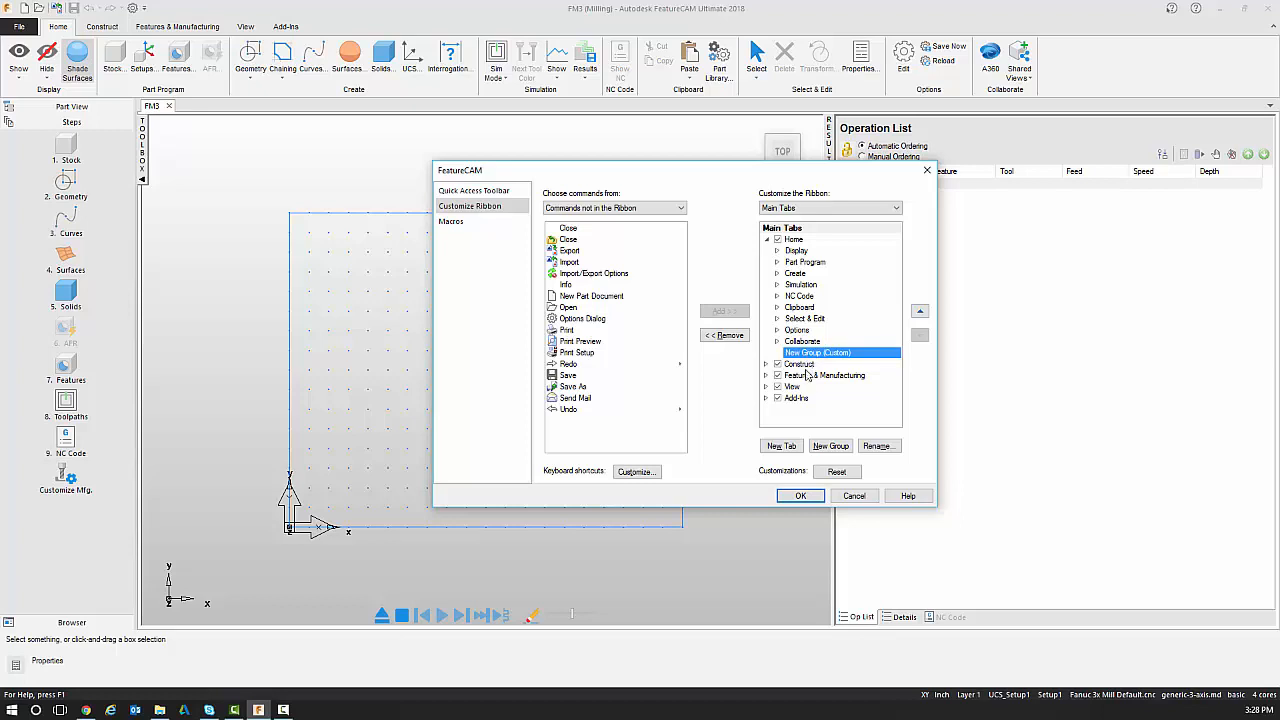
pyautogui.click(878, 447)
pyautogui.write('Test')
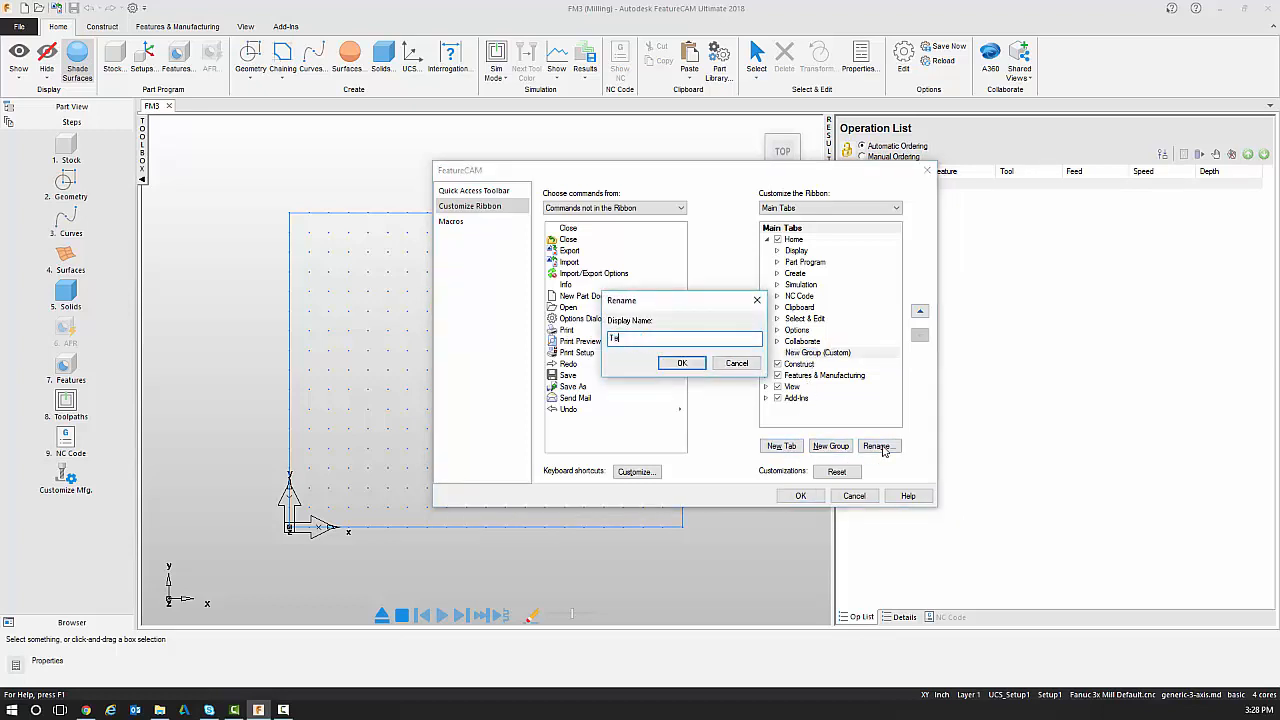
pyautogui.click(678, 364)
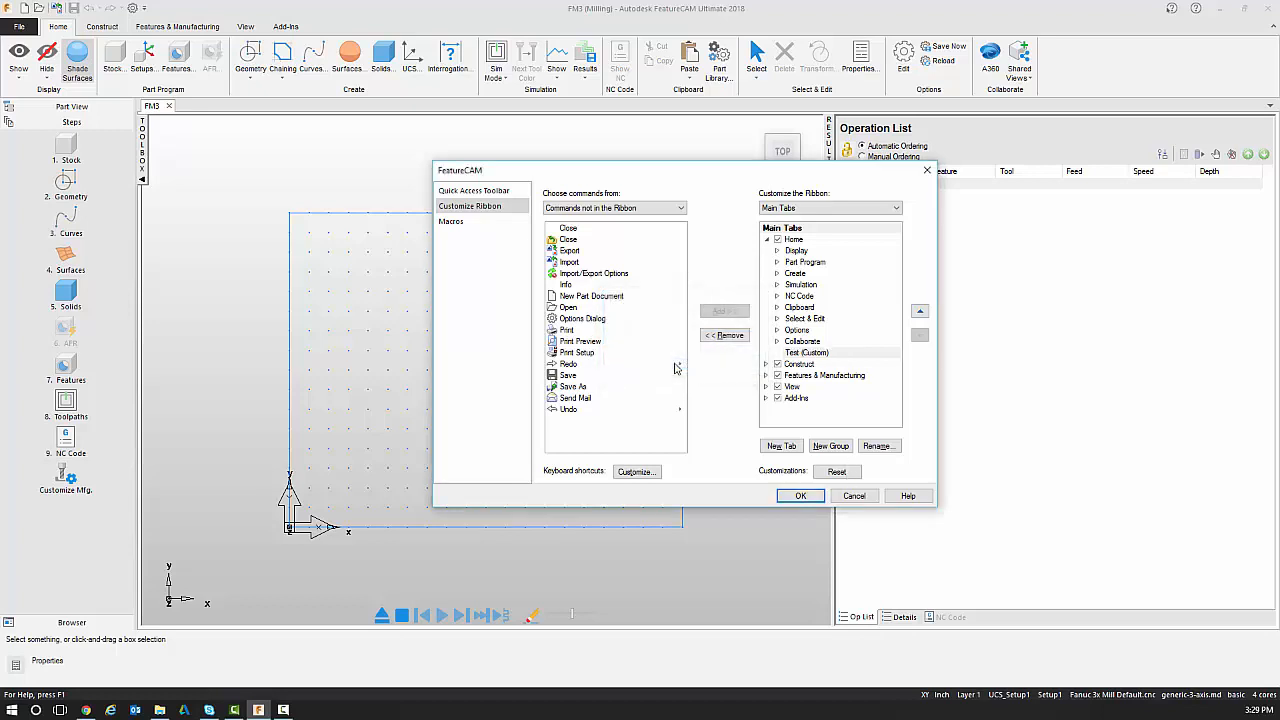
# Step: Add the Close command with the folder icon and the Open command to the Test group, and apply the ribbon changes
pyautogui.click(799, 360)
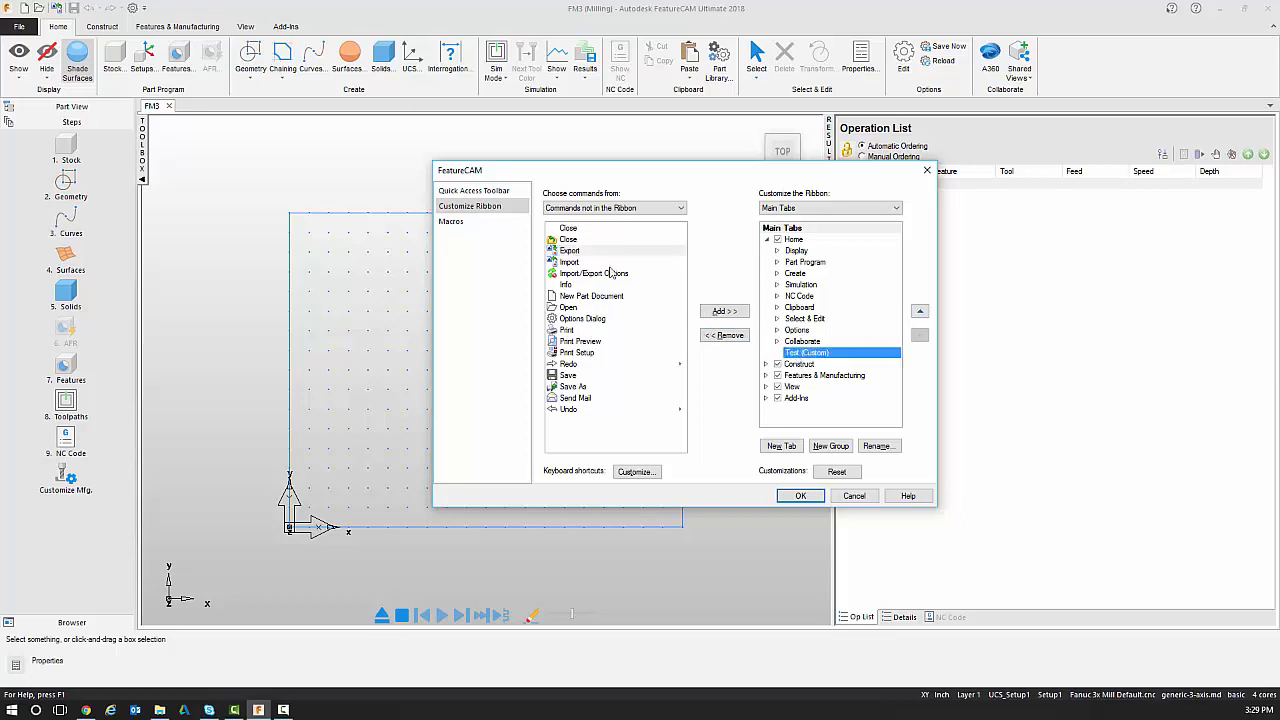
pyautogui.click(568, 241)
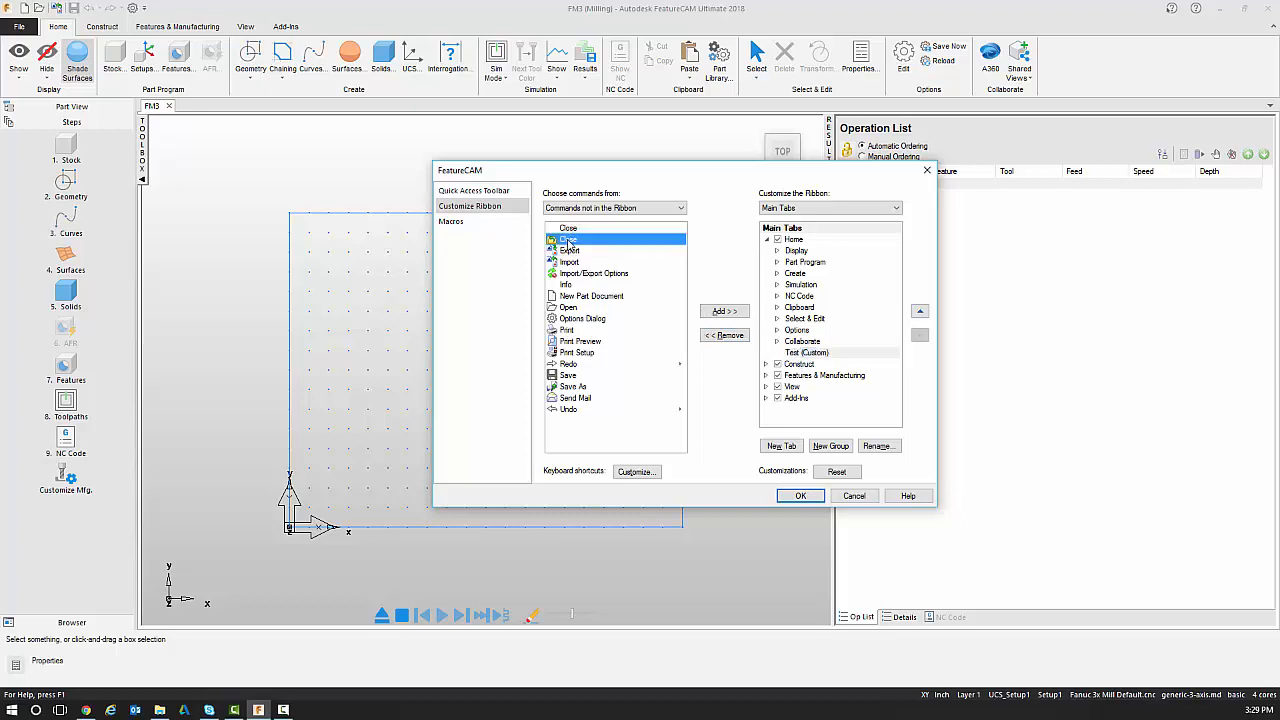
pyautogui.click(724, 312)
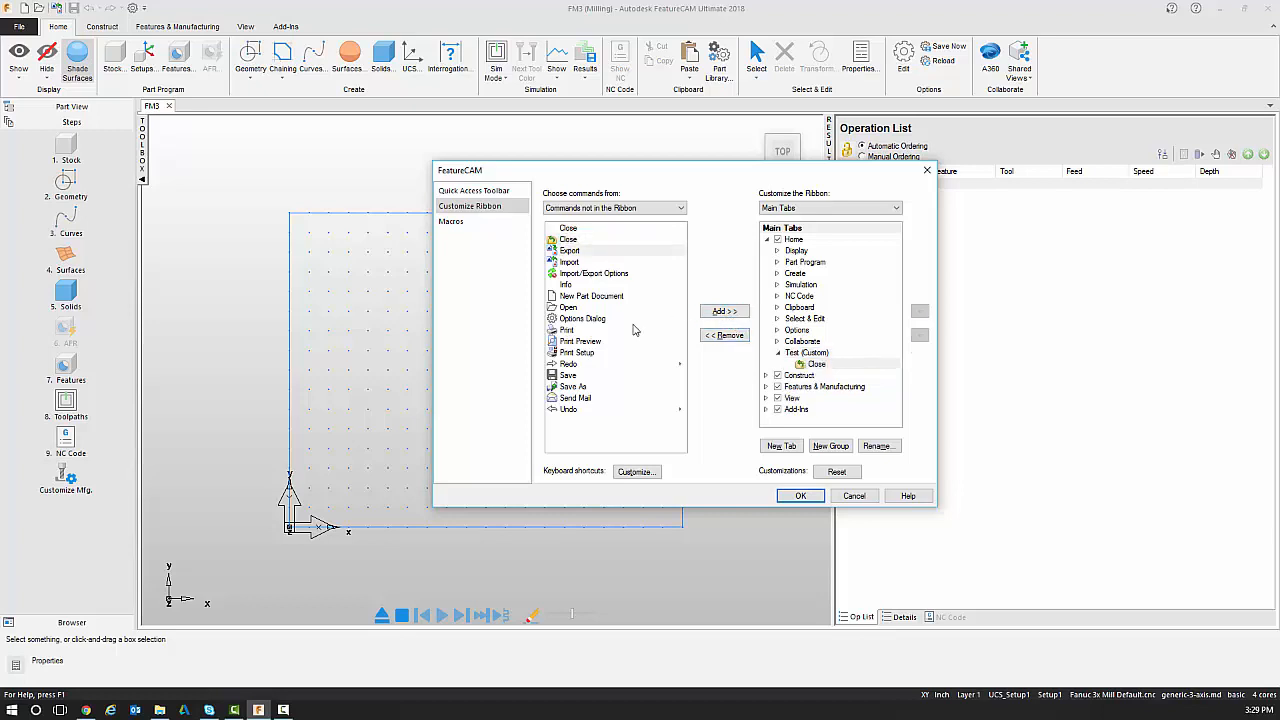
pyautogui.click(582, 309)
pyautogui.click(727, 313)
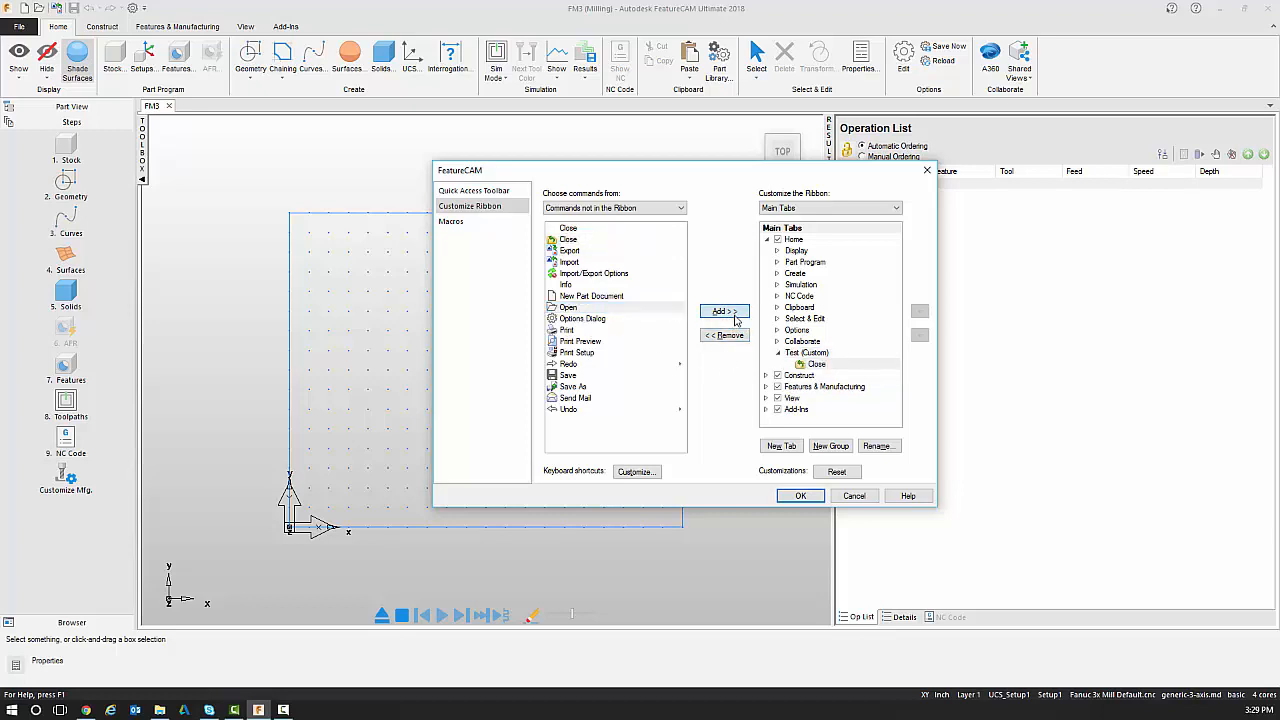
pyautogui.click(800, 496)
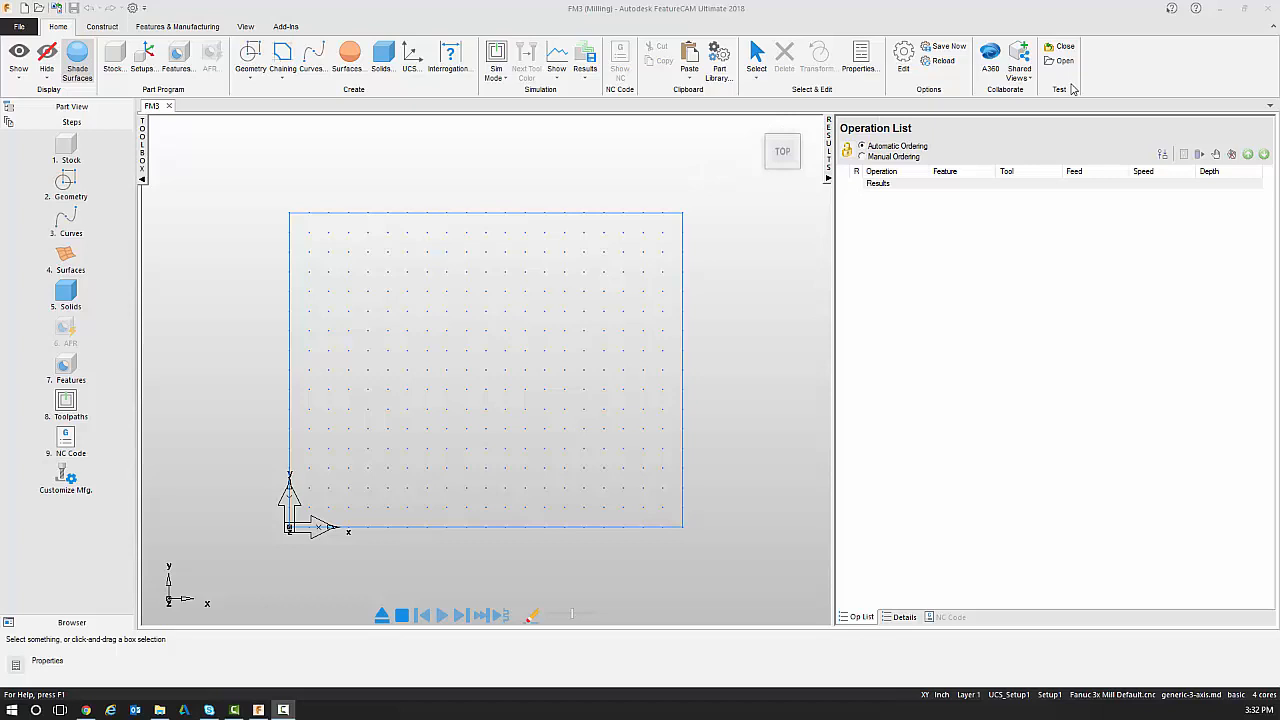
# Step: Reopen the ribbon customization settings and add a new custom tab directly after the Home tab
pyautogui.rightClick(1155, 75)
pyautogui.click(1141, 117)
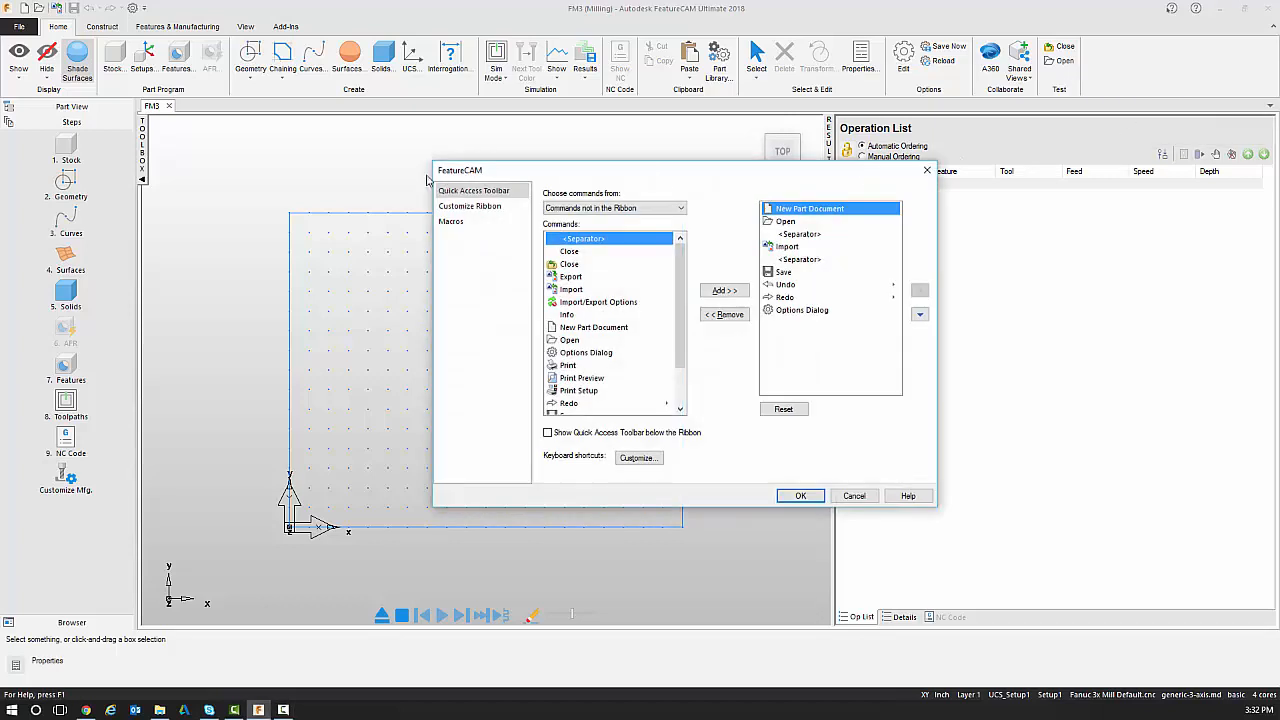
pyautogui.click(456, 206)
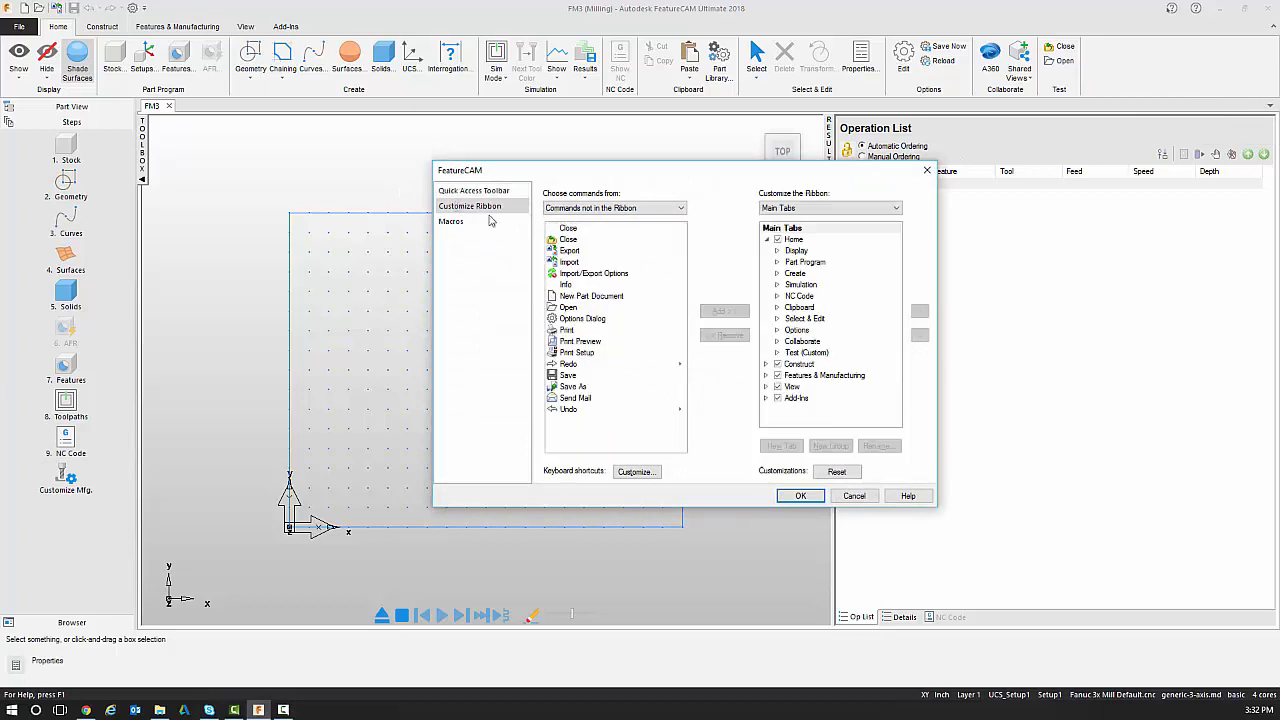
pyautogui.click(794, 241)
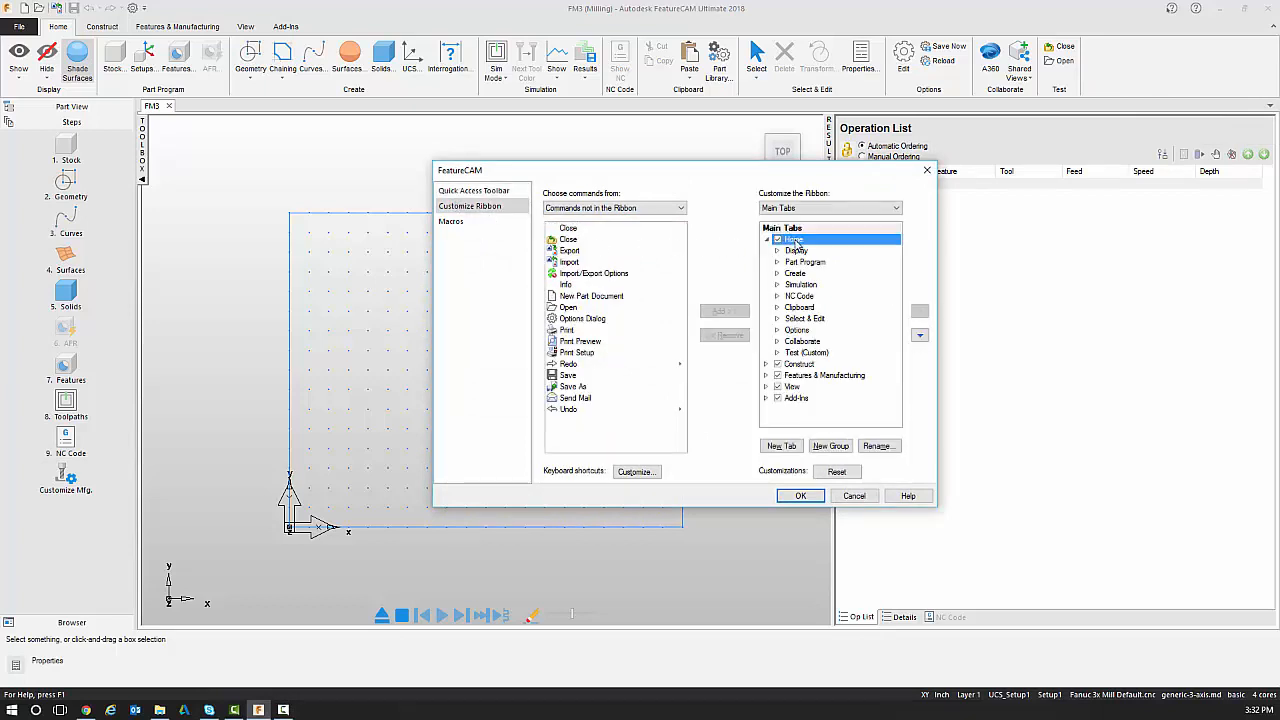
pyautogui.click(781, 447)
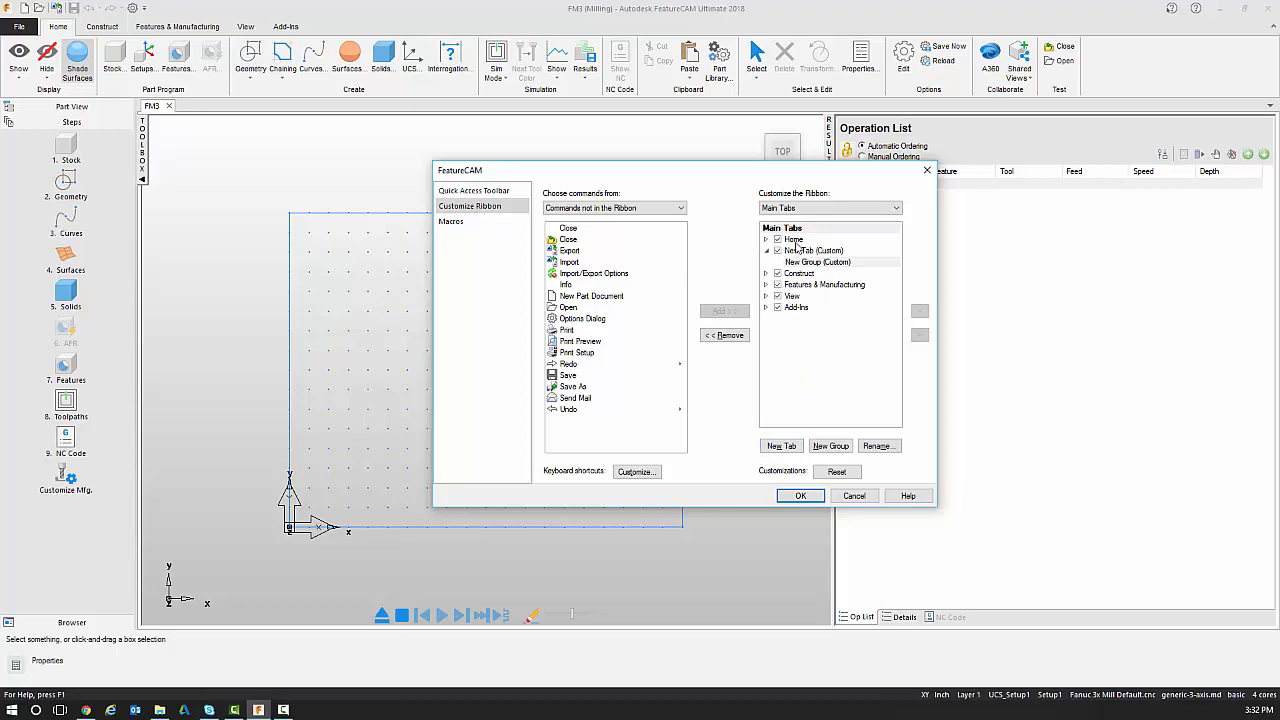
# Step: Rename the new custom tab as My Tab
pyautogui.click(798, 254)
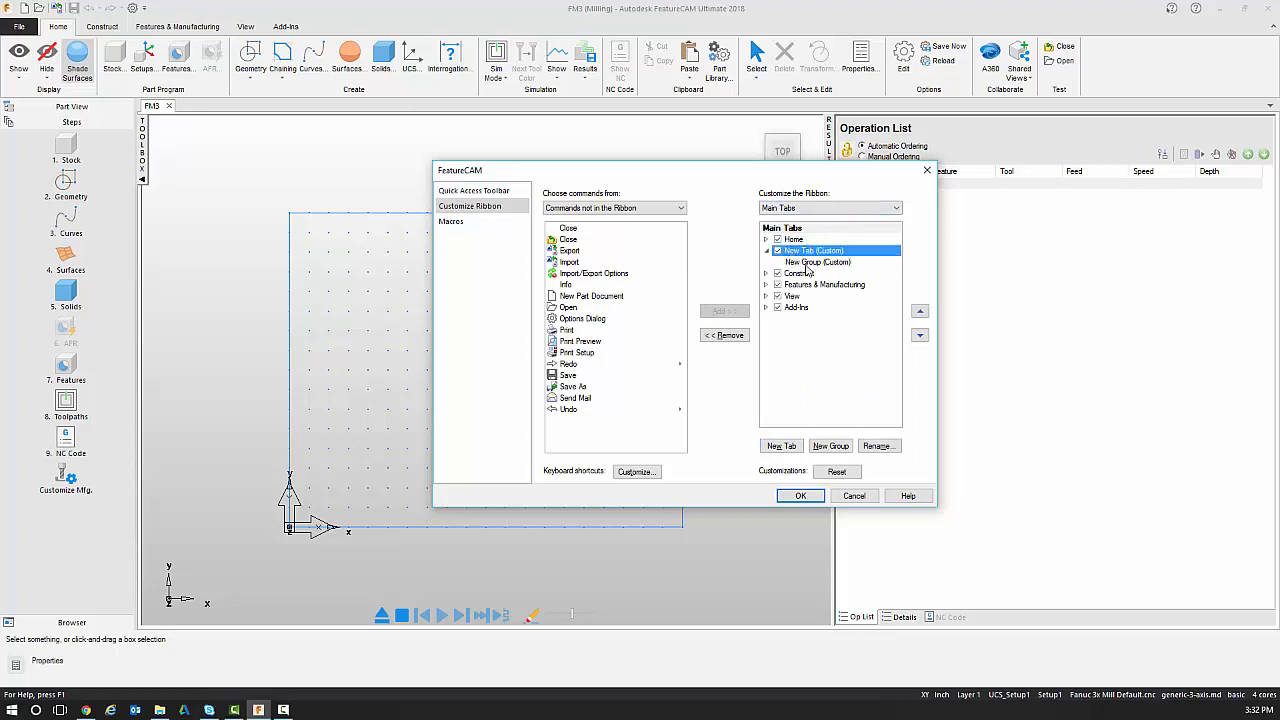
pyautogui.click(806, 264)
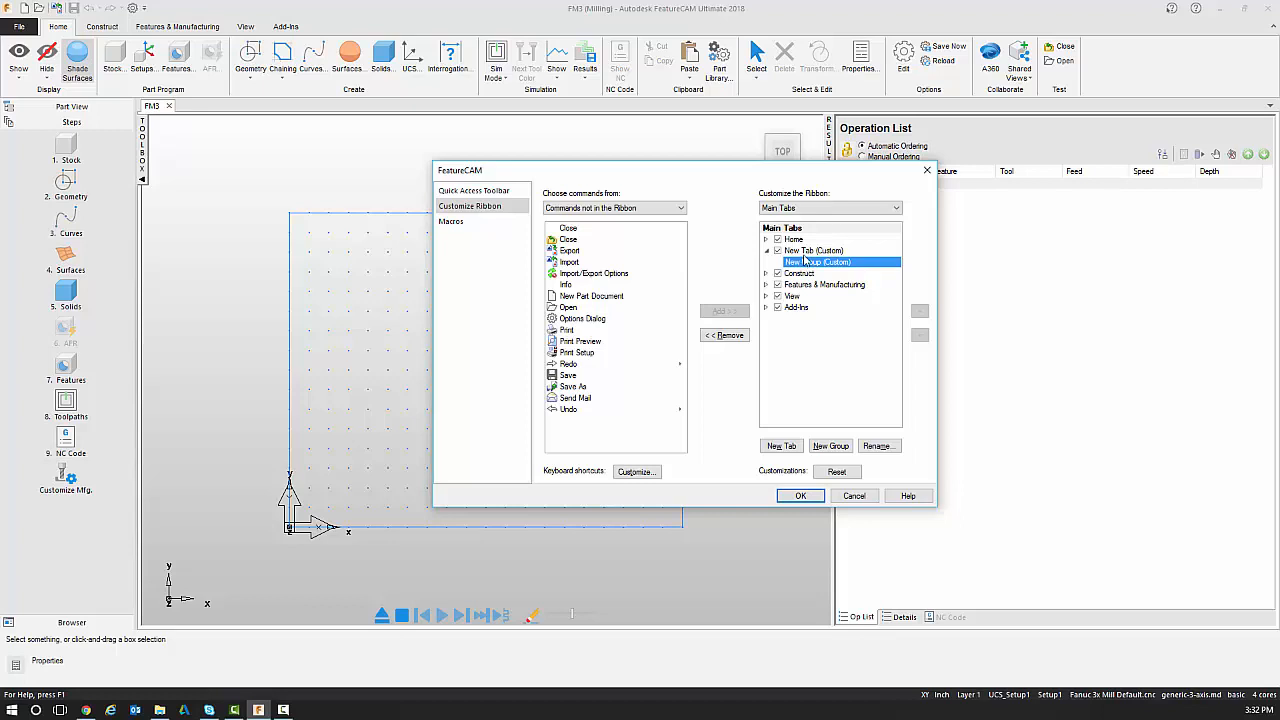
pyautogui.click(810, 250)
pyautogui.click(878, 446)
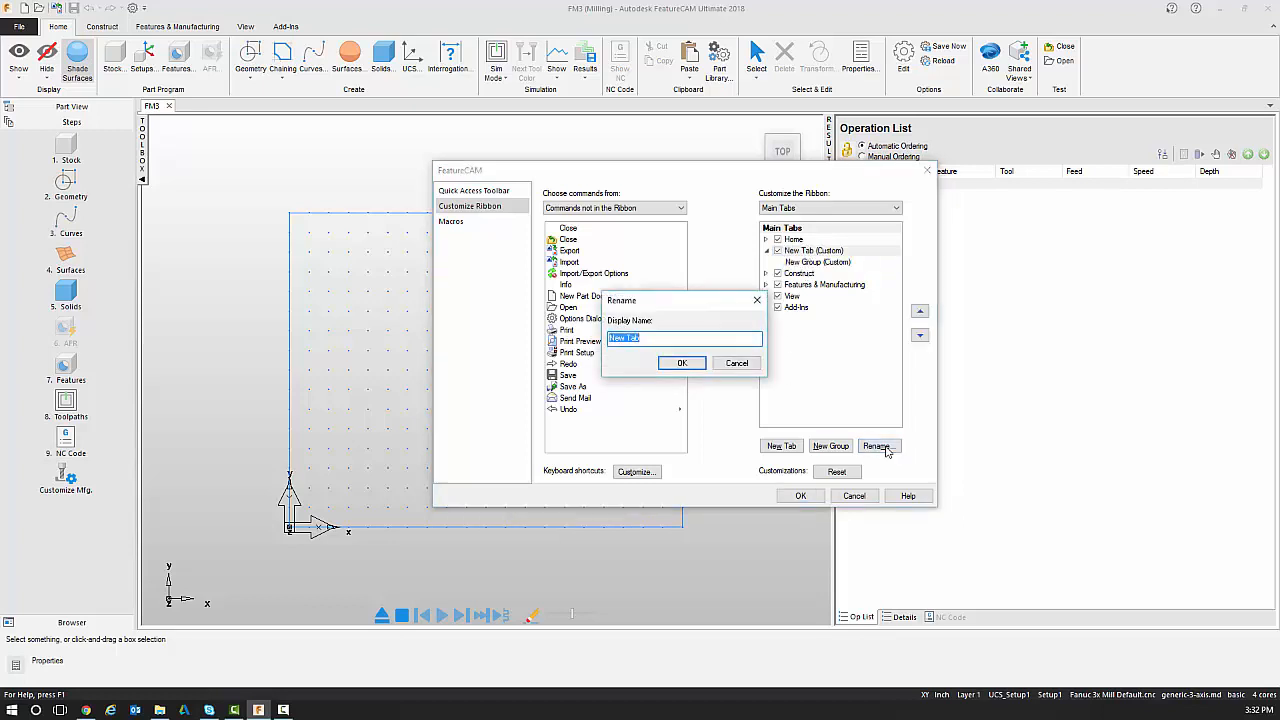
pyautogui.write('My')
pyautogui.click(680, 364)
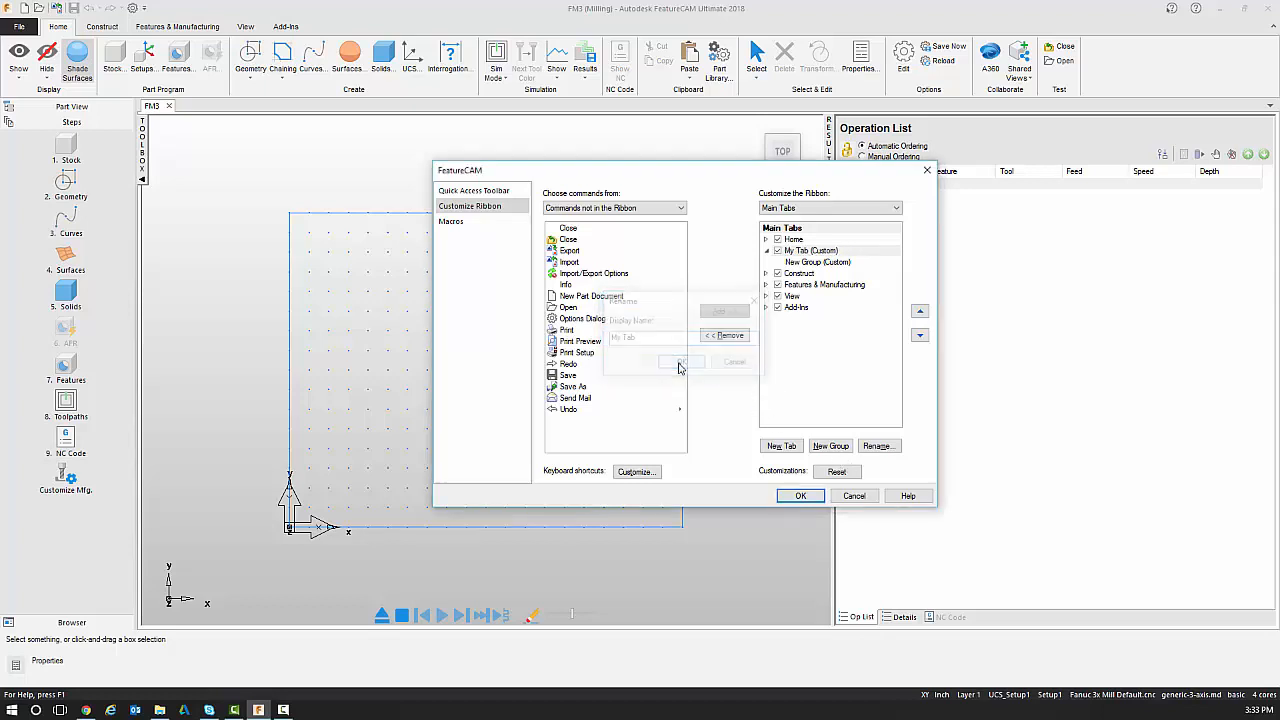
# Step: Rename the new custom group under My Tab as Curve Tools
pyautogui.click(803, 262)
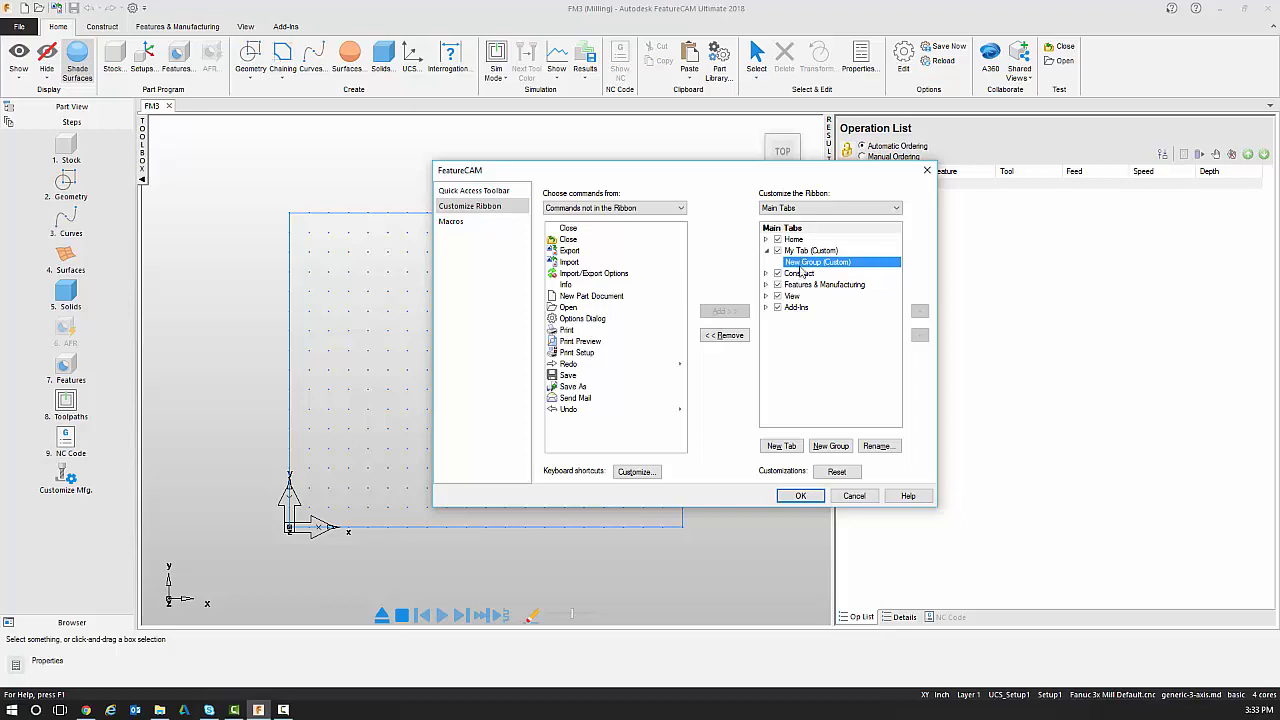
pyautogui.click(876, 446)
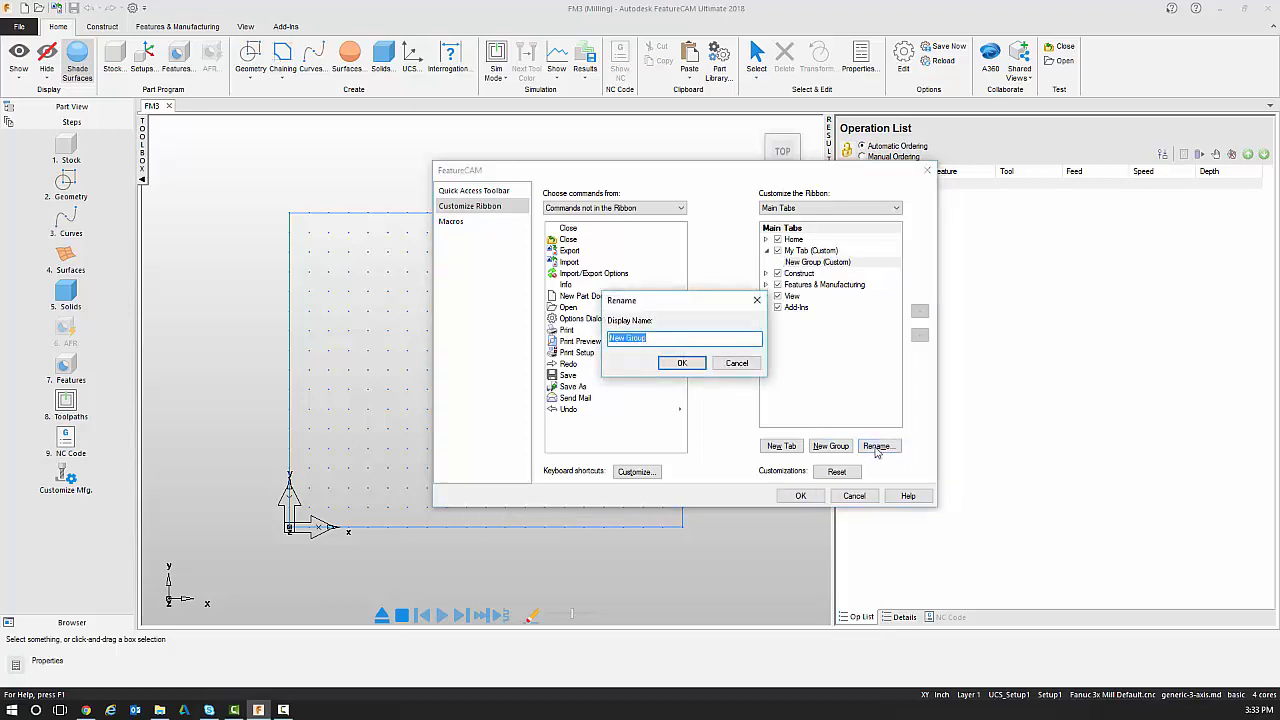
pyautogui.write('Curve Tools')
pyautogui.click(675, 364)
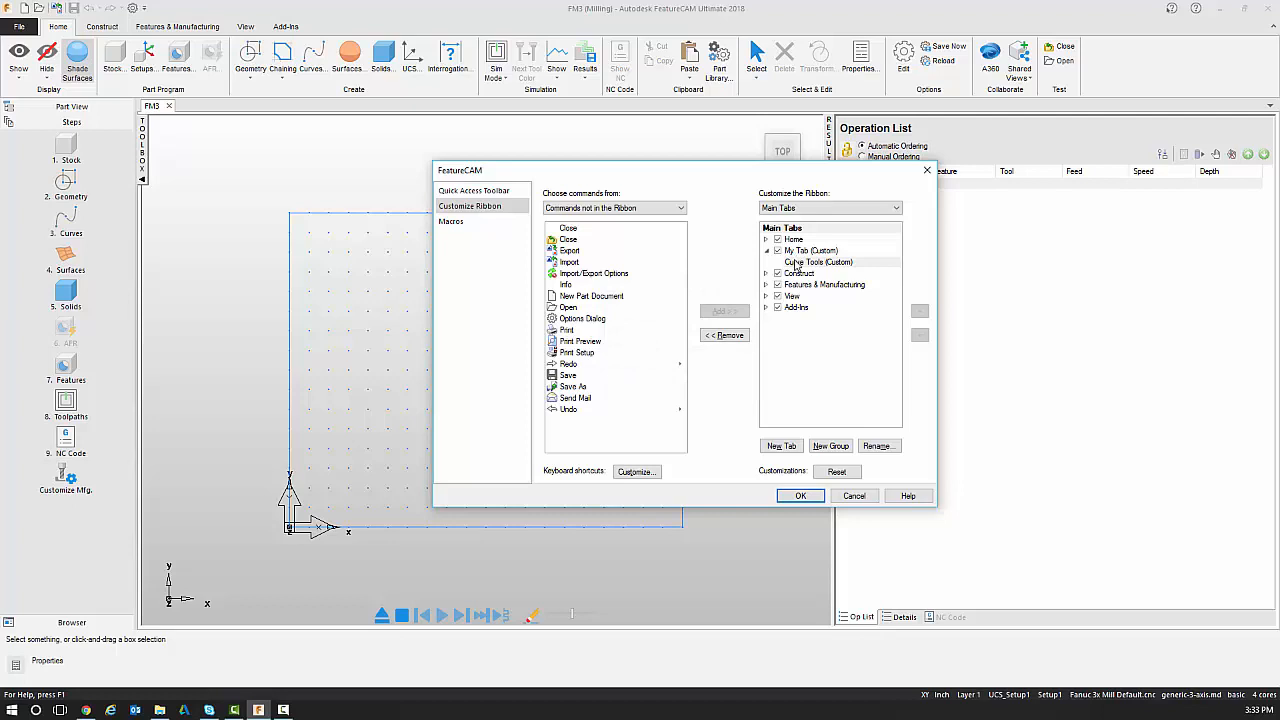
# Step: Add the Surface Projection and Surface Edges commands from the Construct tab's Curves group to the Curve Tools group
pyautogui.click(608, 209)
pyautogui.click(561, 237)
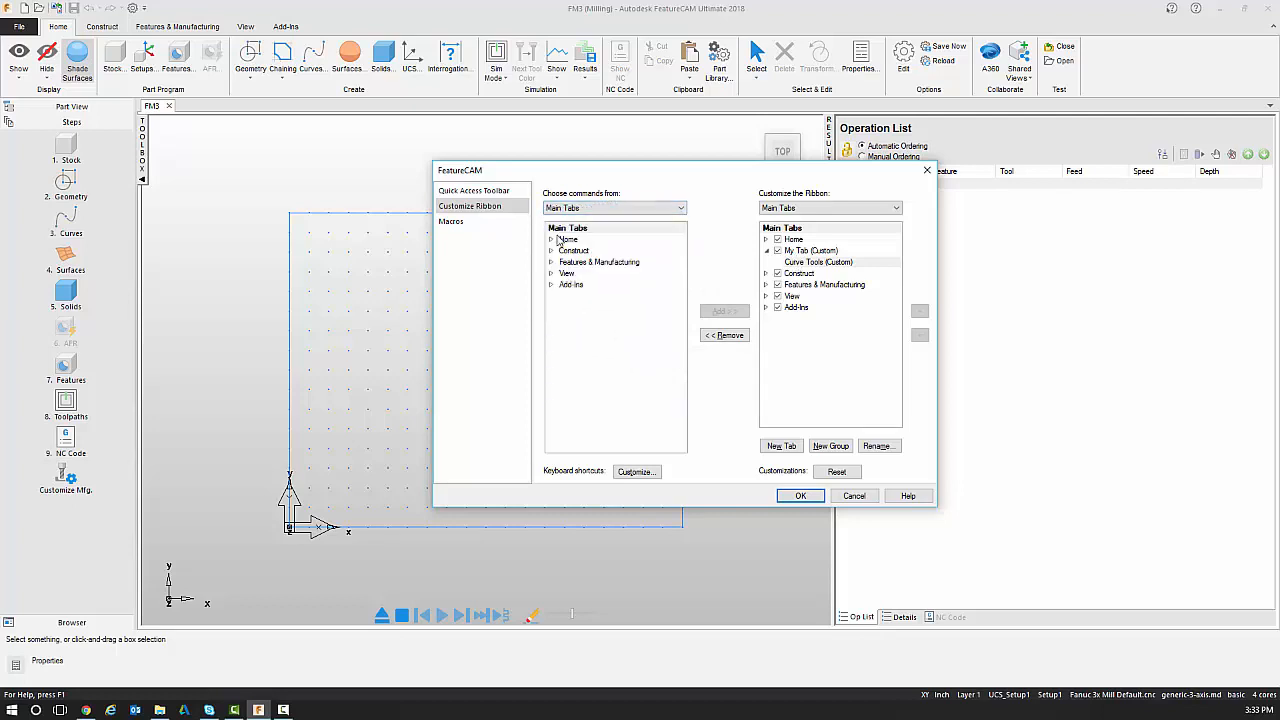
pyautogui.click(553, 250)
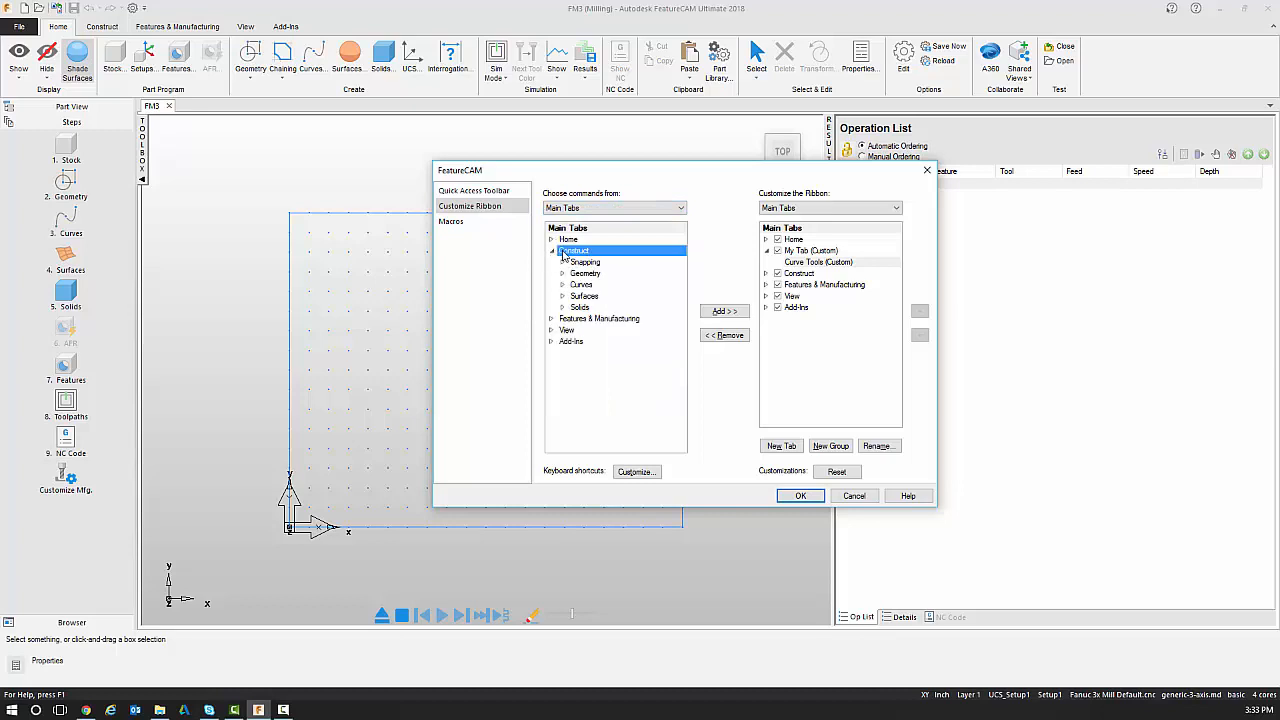
pyautogui.click(563, 285)
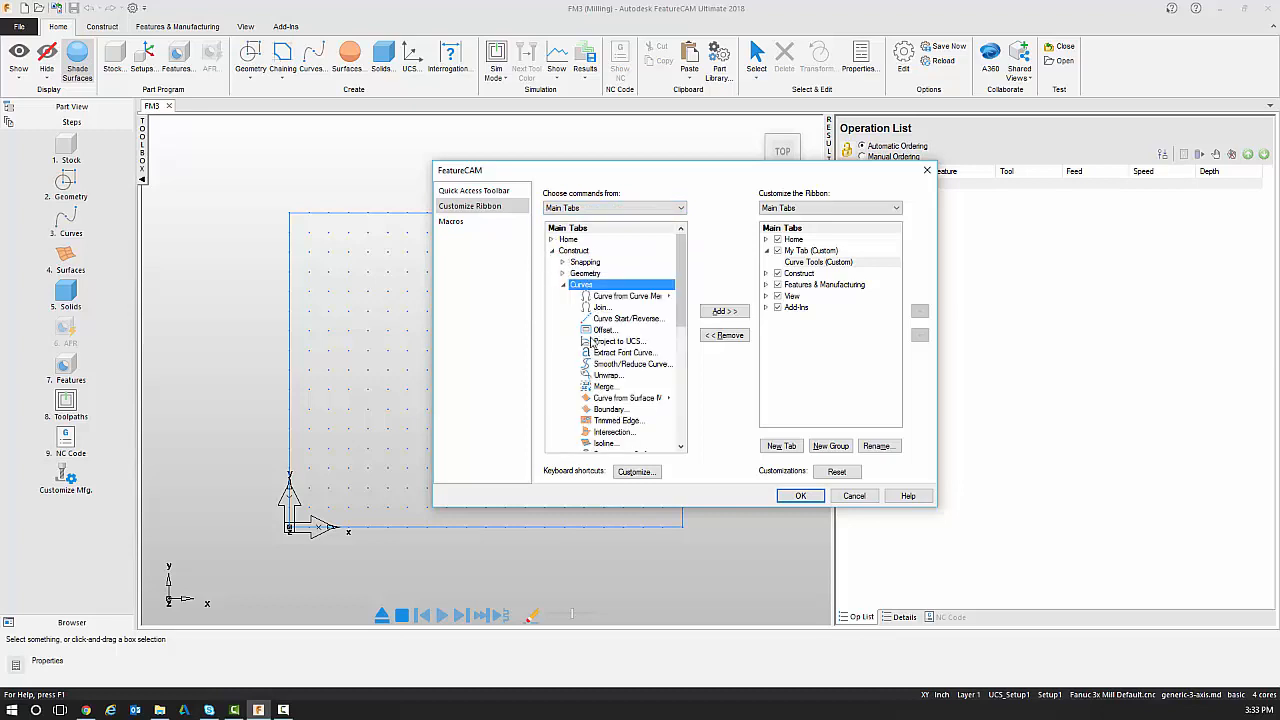
pyautogui.scroll(-3, 597, 357)
pyautogui.scroll(5, 597, 357)
pyautogui.scroll(-5, 597, 357)
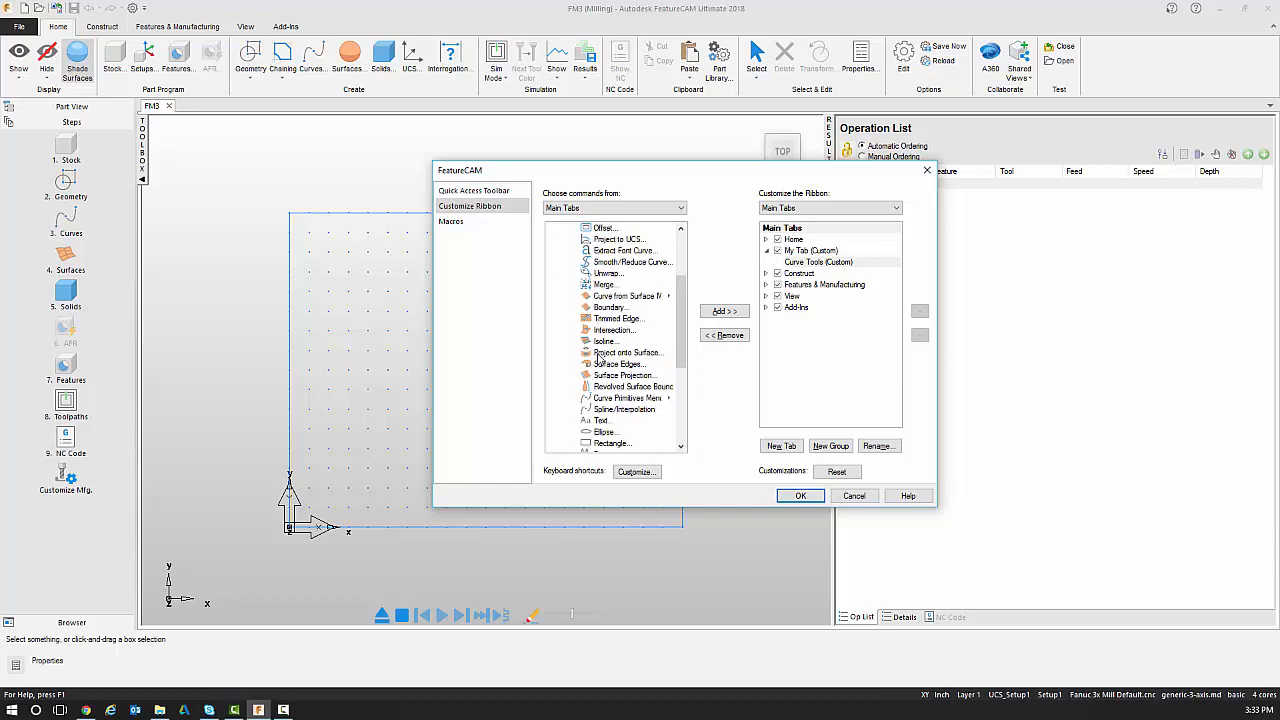
pyautogui.click(609, 376)
pyautogui.click(720, 311)
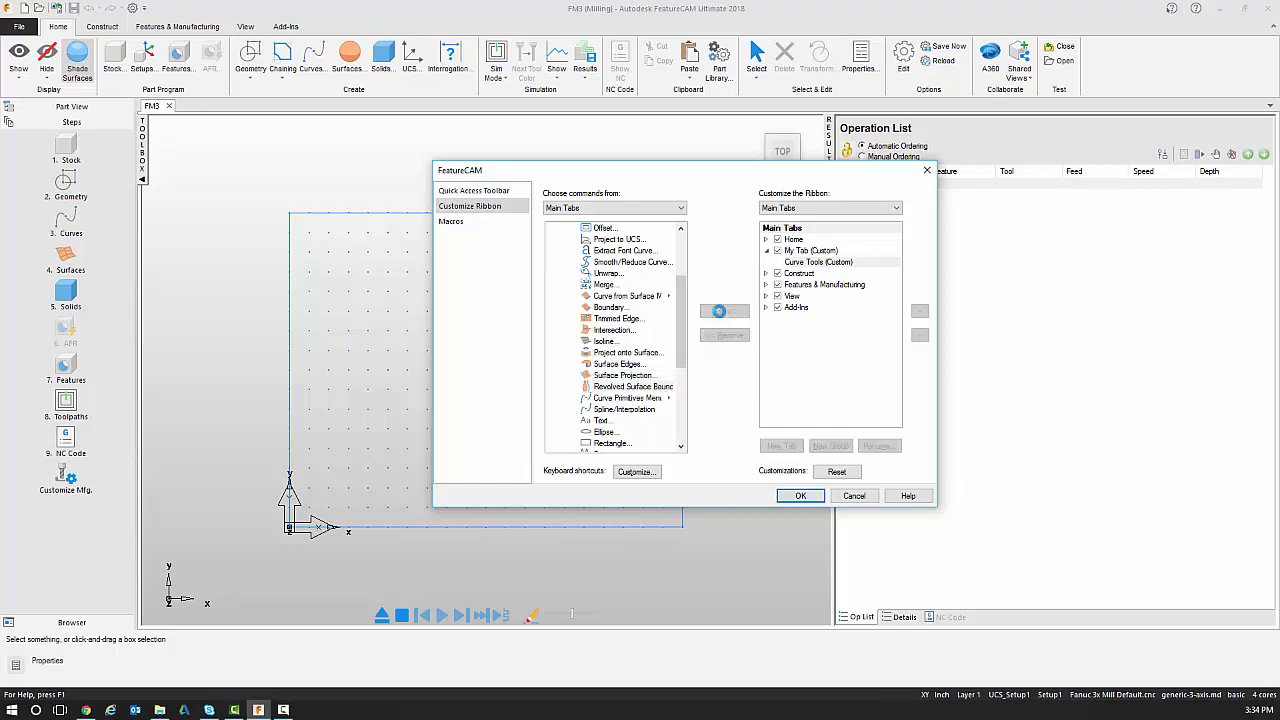
pyautogui.click(623, 365)
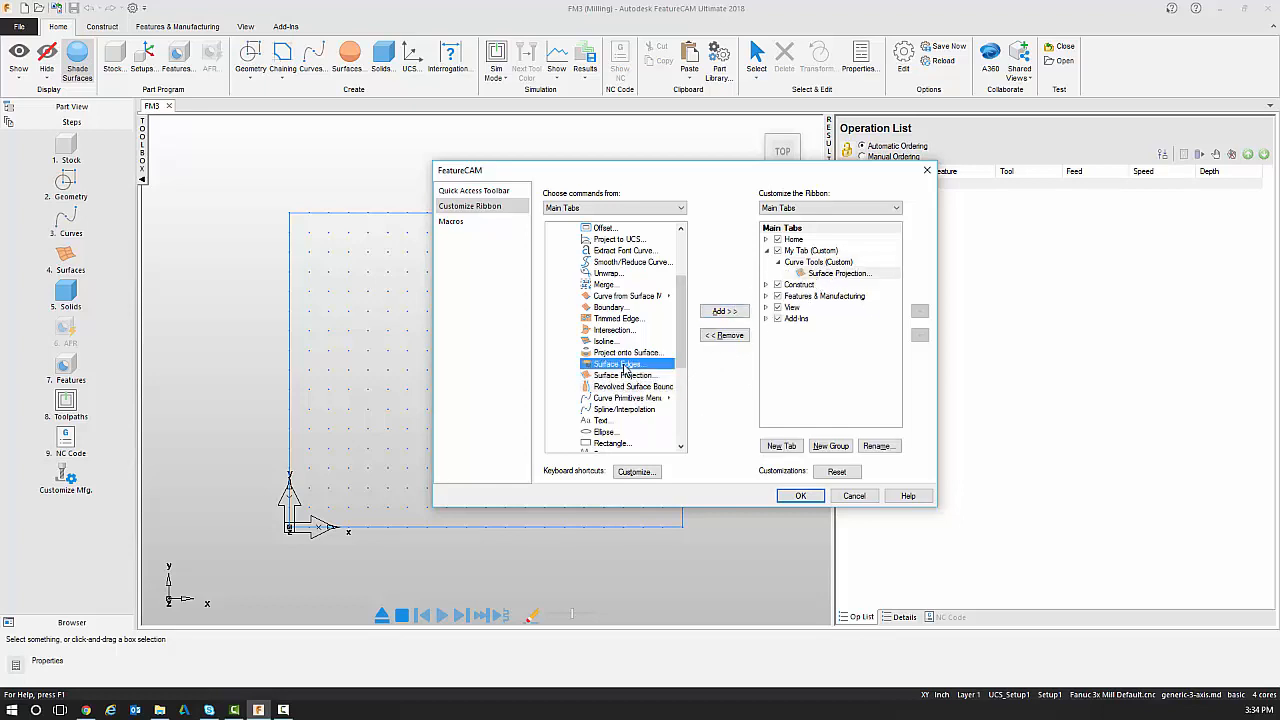
pyautogui.click(726, 313)
# Step: Add the To Geometry curve command to the Curve Tools group, apply the ribbon changes and display My Tab
pyautogui.scroll(-2, 610, 365)
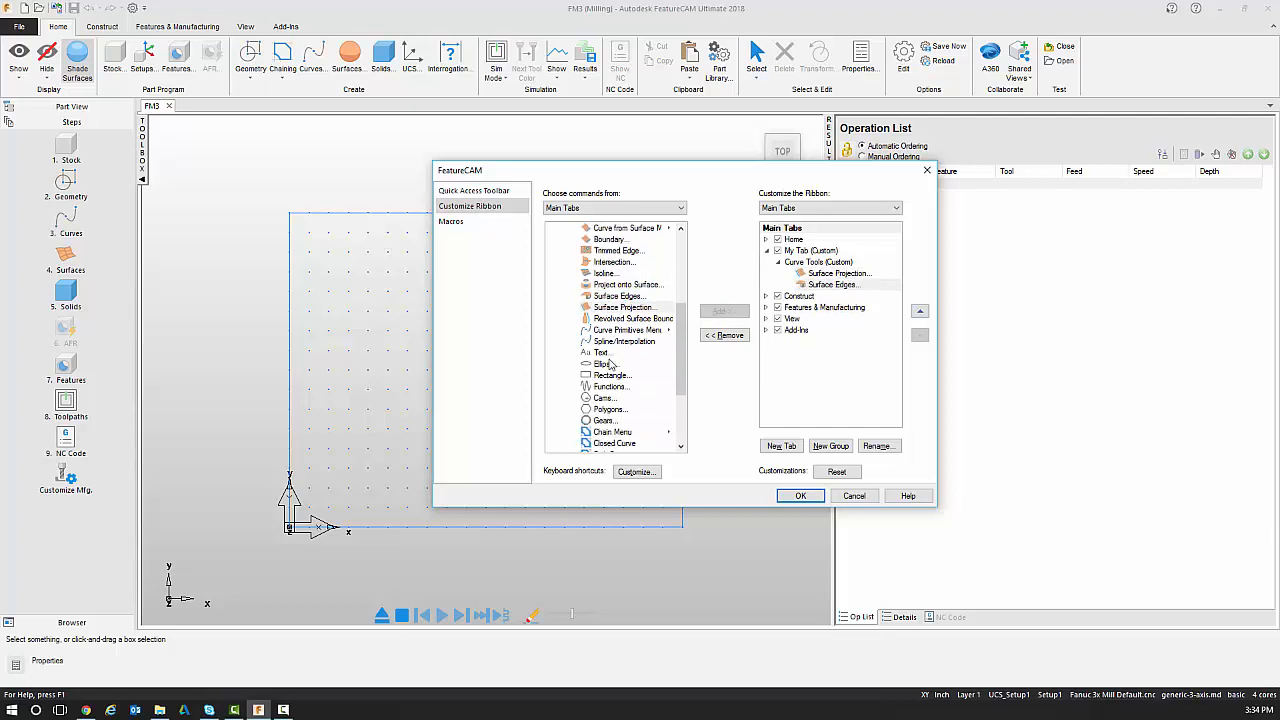
pyautogui.scroll(-3, 610, 365)
pyautogui.click(616, 389)
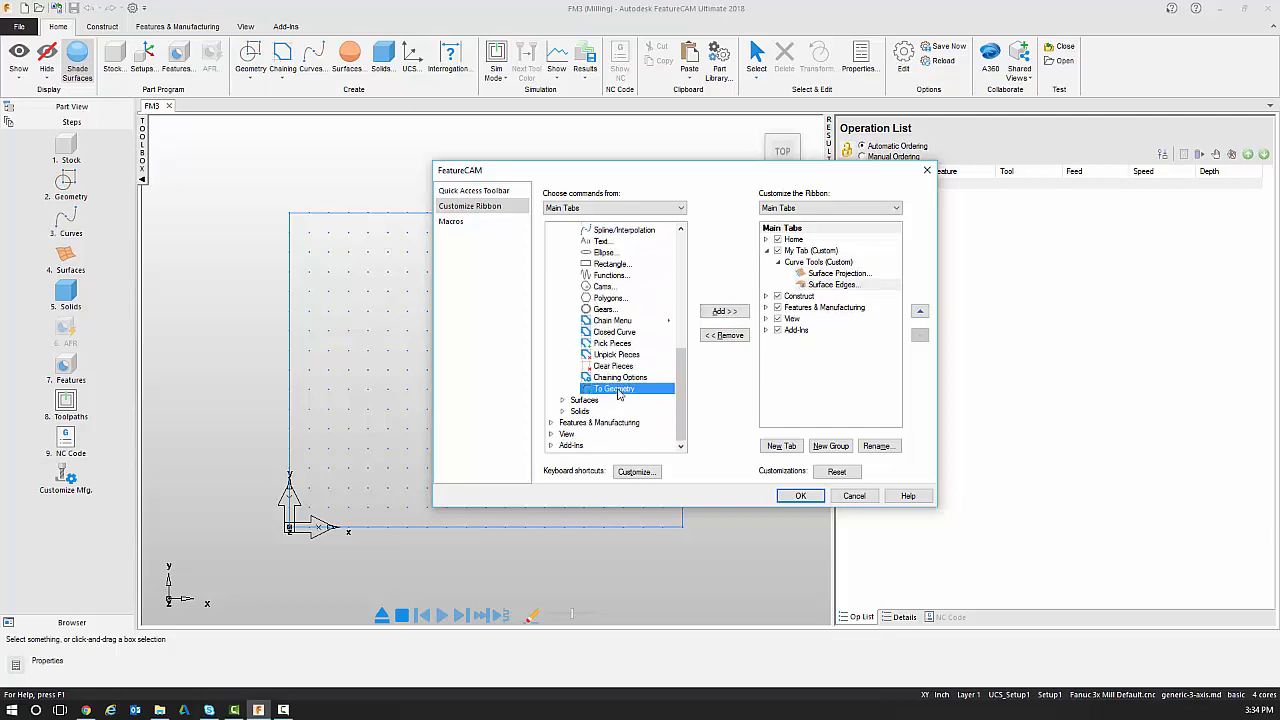
pyautogui.click(724, 311)
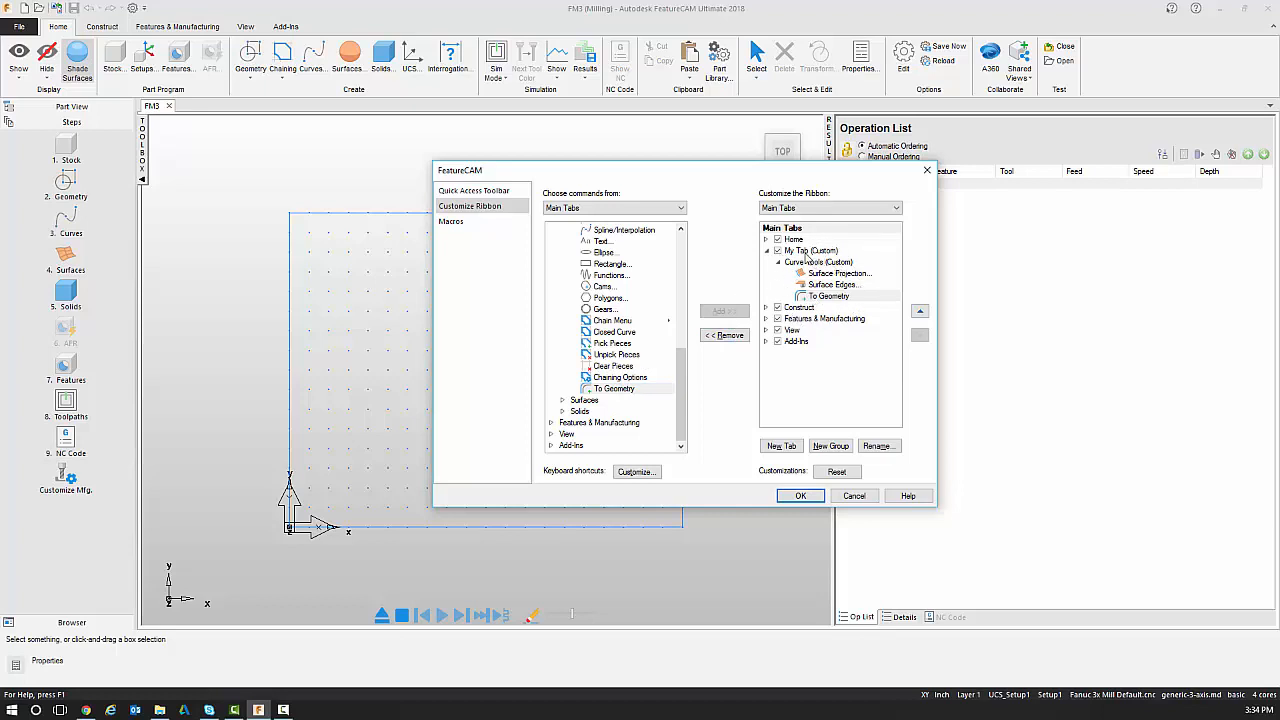
pyautogui.click(801, 496)
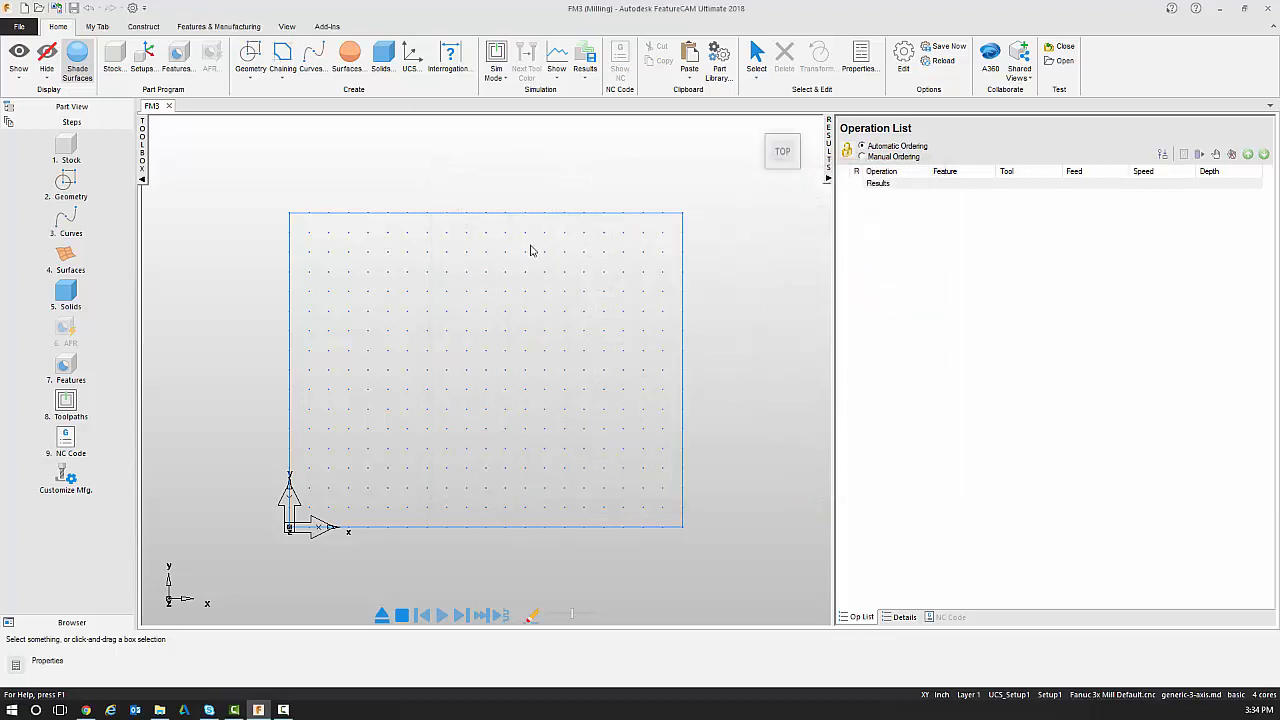
pyautogui.click(99, 28)
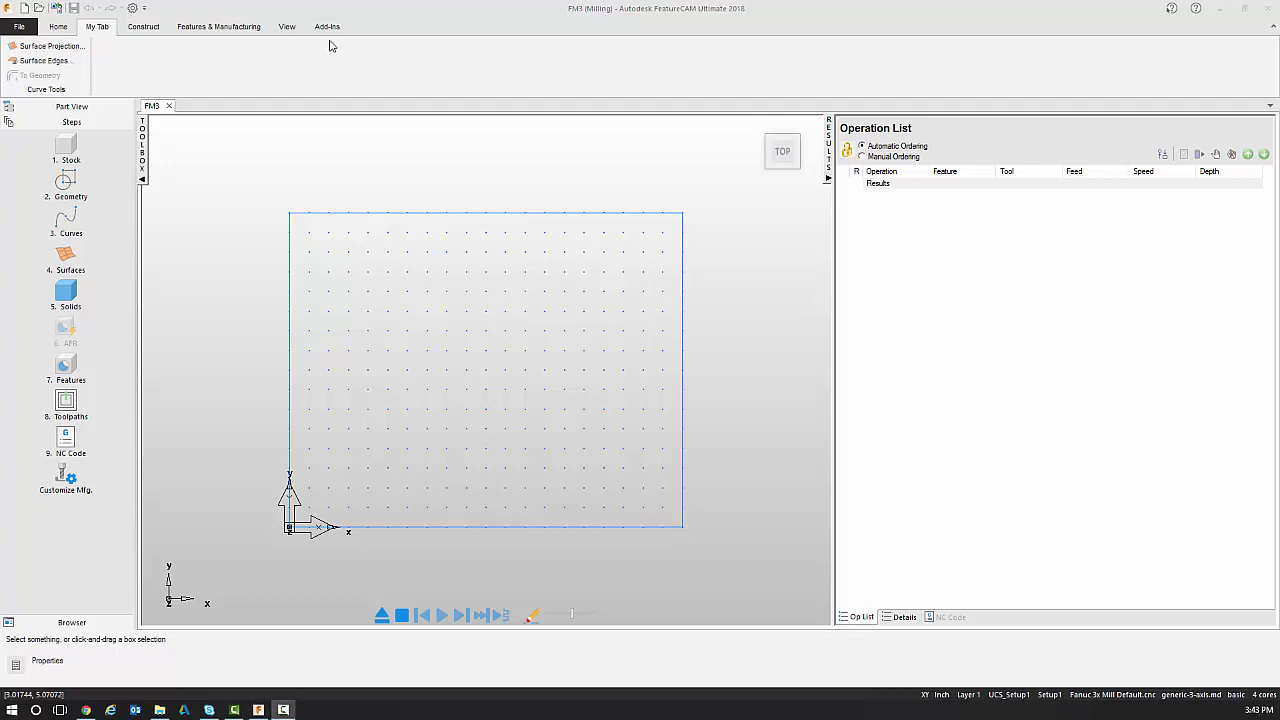
# Step: Find the VortexMillingCalculator.bas add-in in the add-in library by searching for Vor, and load it
pyautogui.click(328, 27)
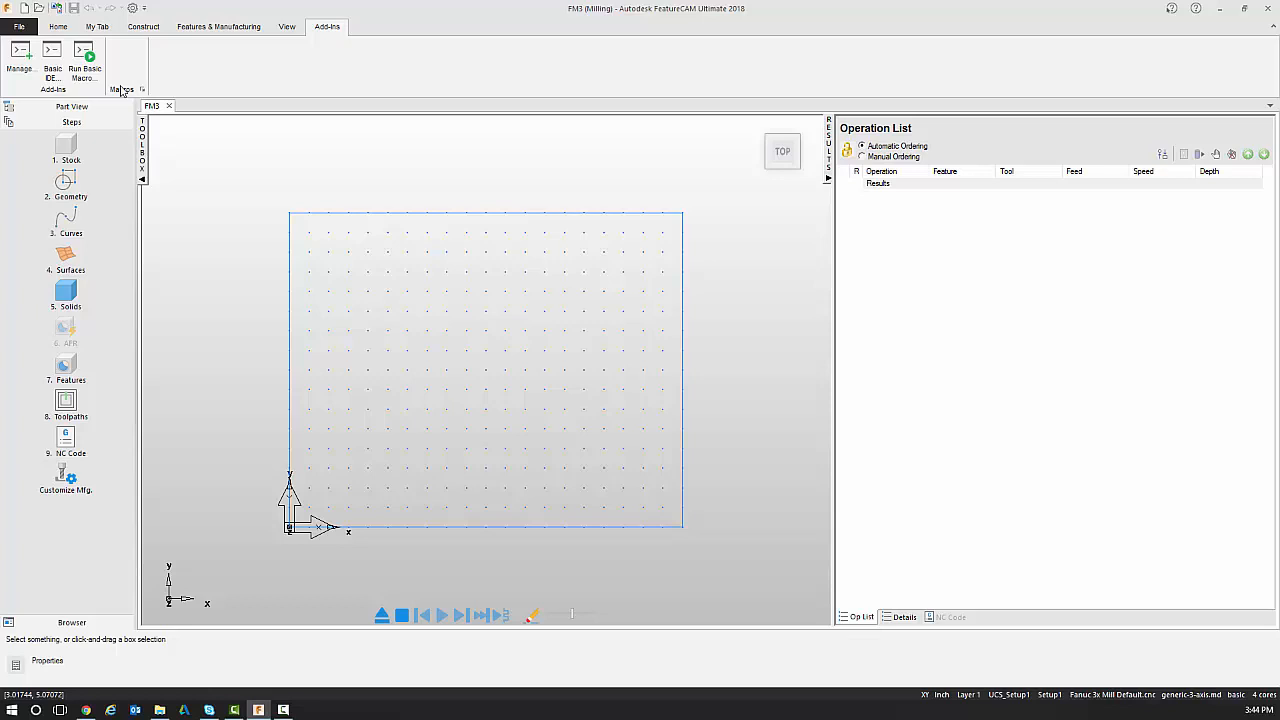
pyautogui.click(19, 55)
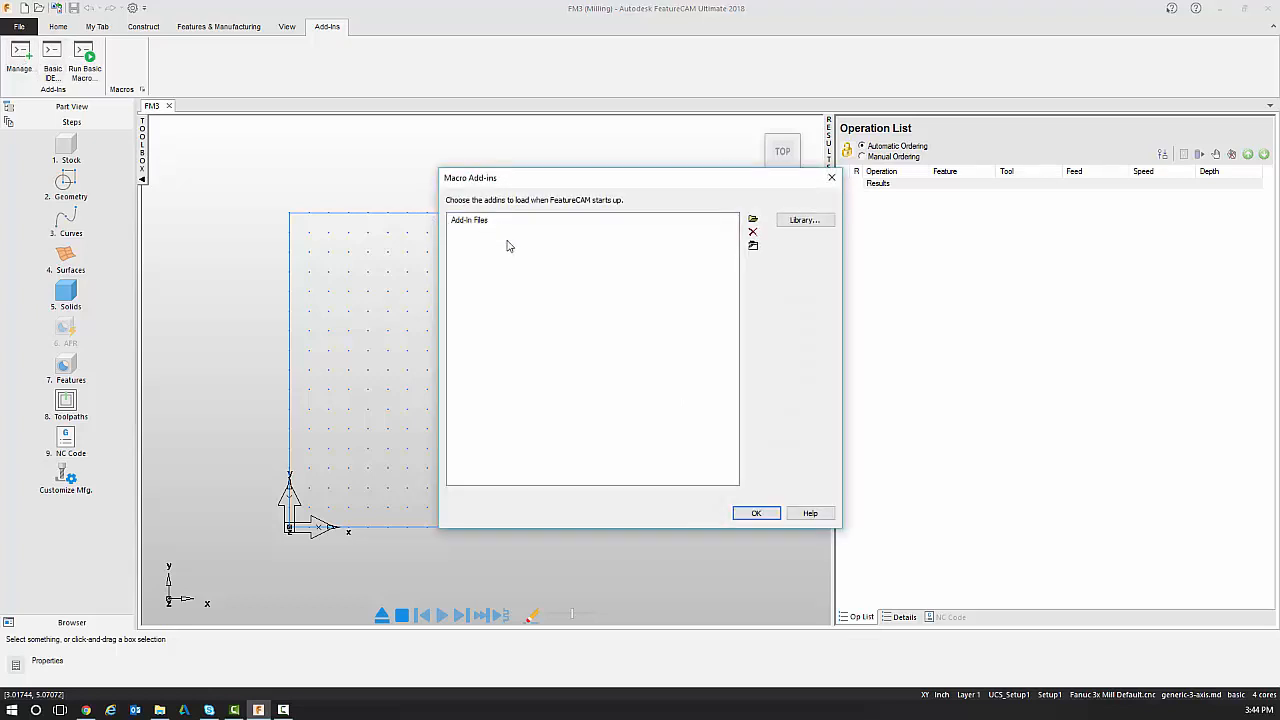
pyautogui.click(813, 224)
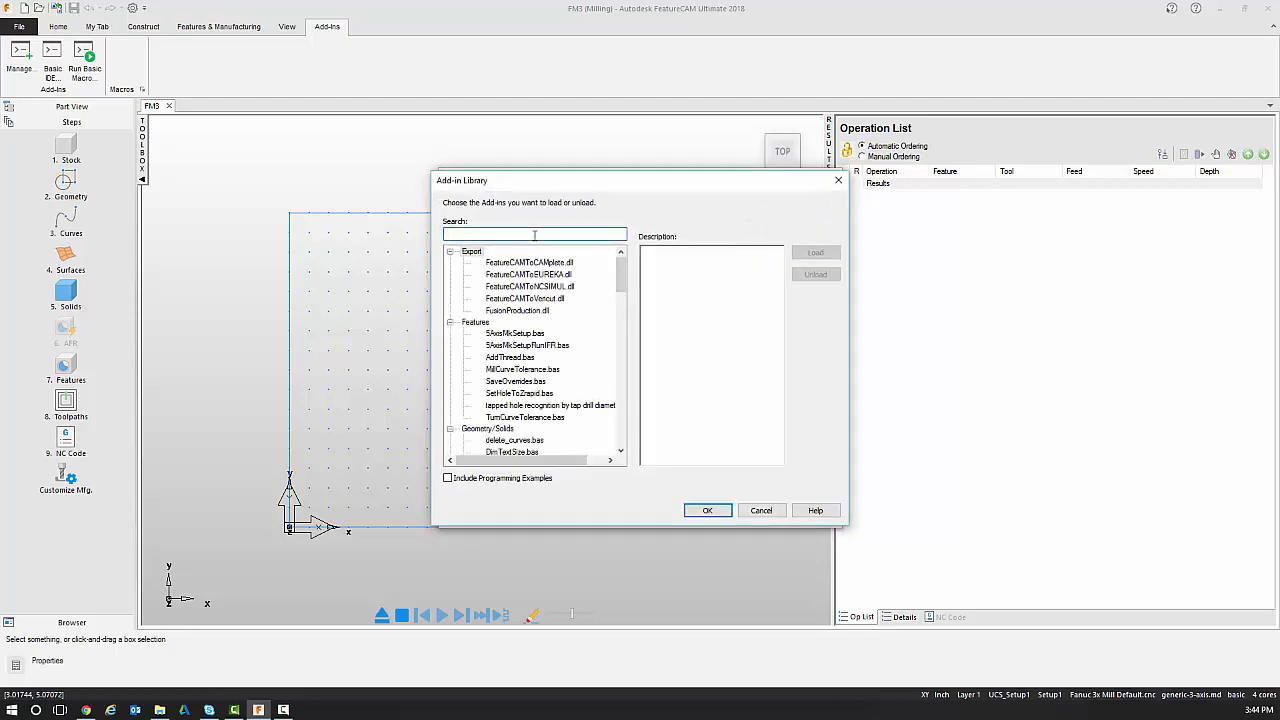
pyautogui.write('Vor')
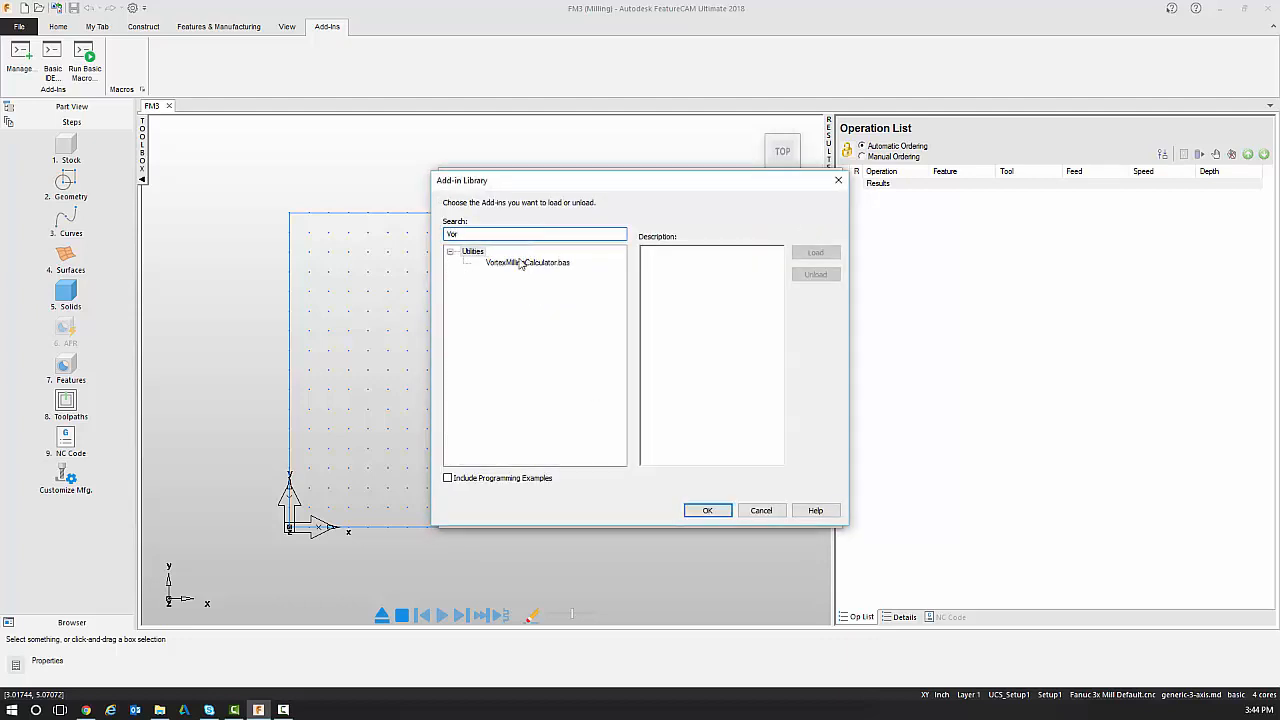
pyautogui.click(507, 265)
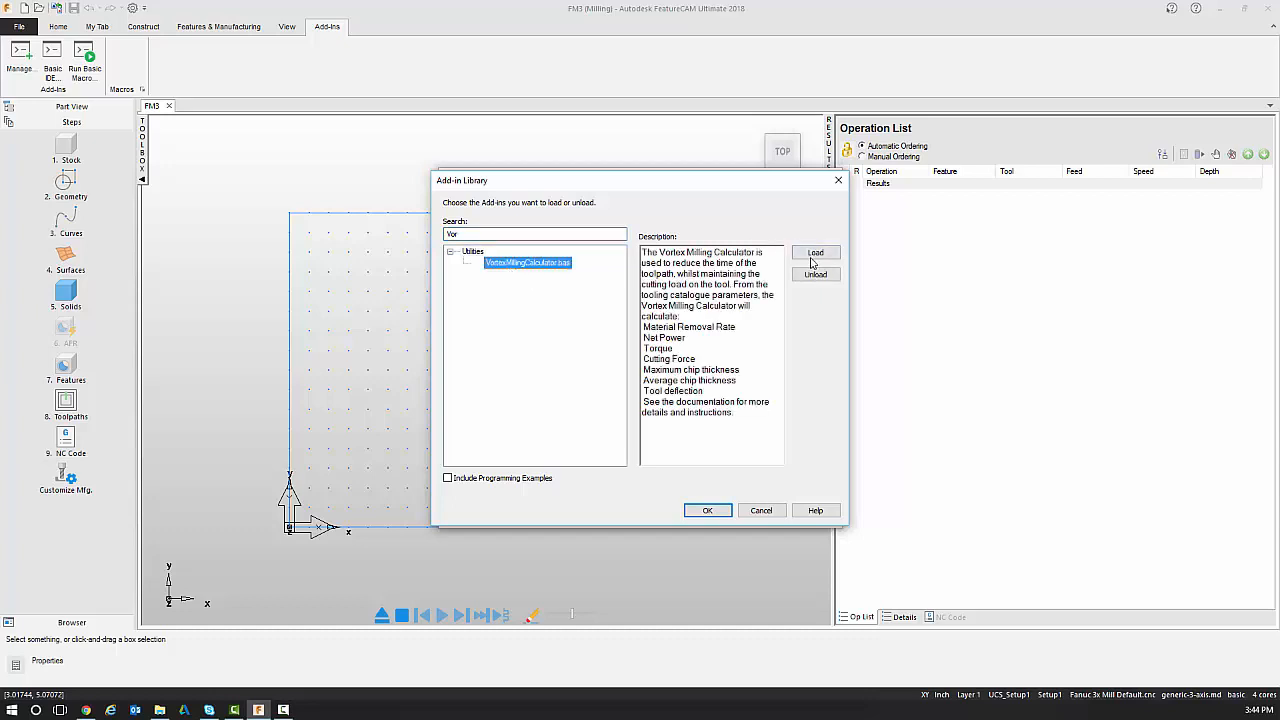
pyautogui.click(812, 254)
pyautogui.click(707, 510)
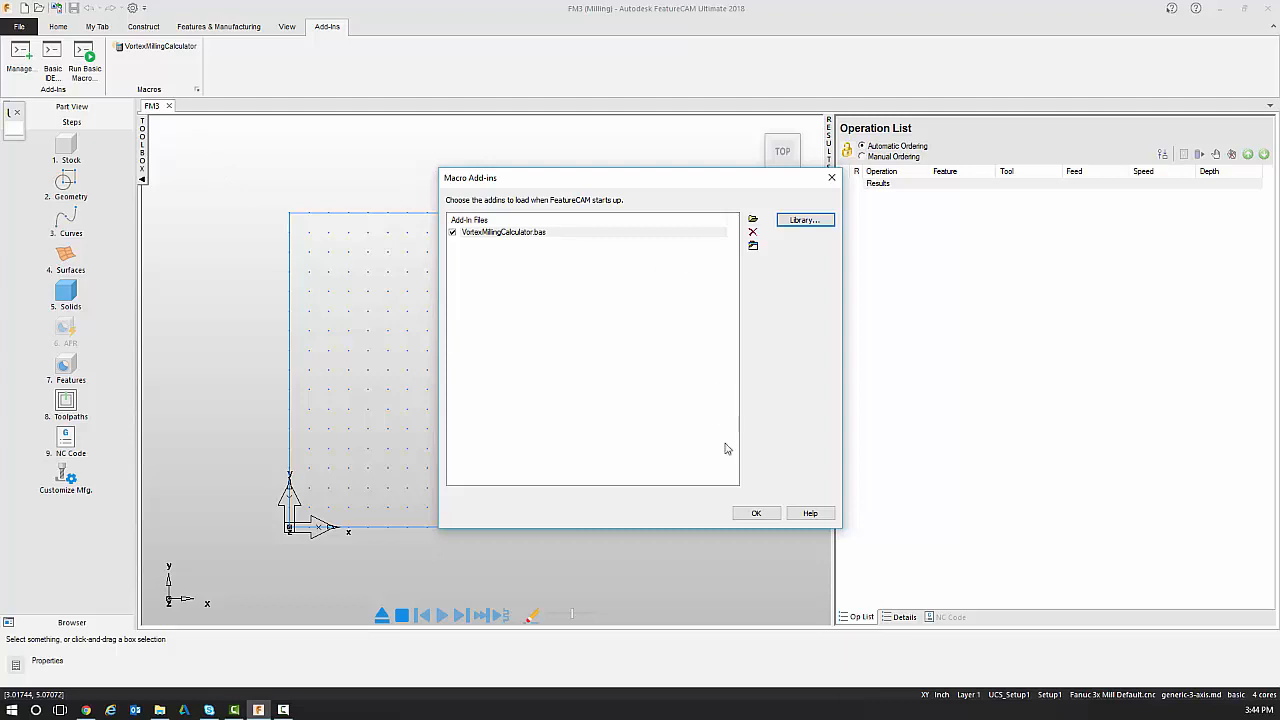
pyautogui.click(756, 513)
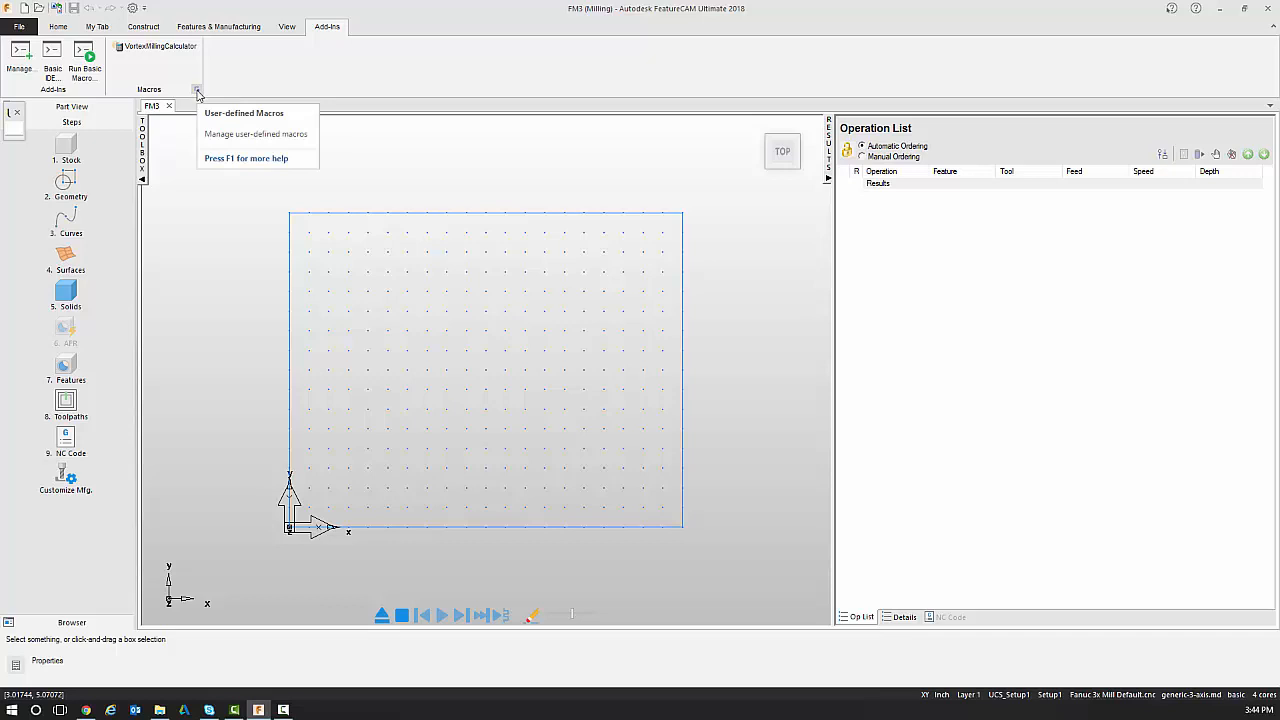
pyautogui.click(197, 91)
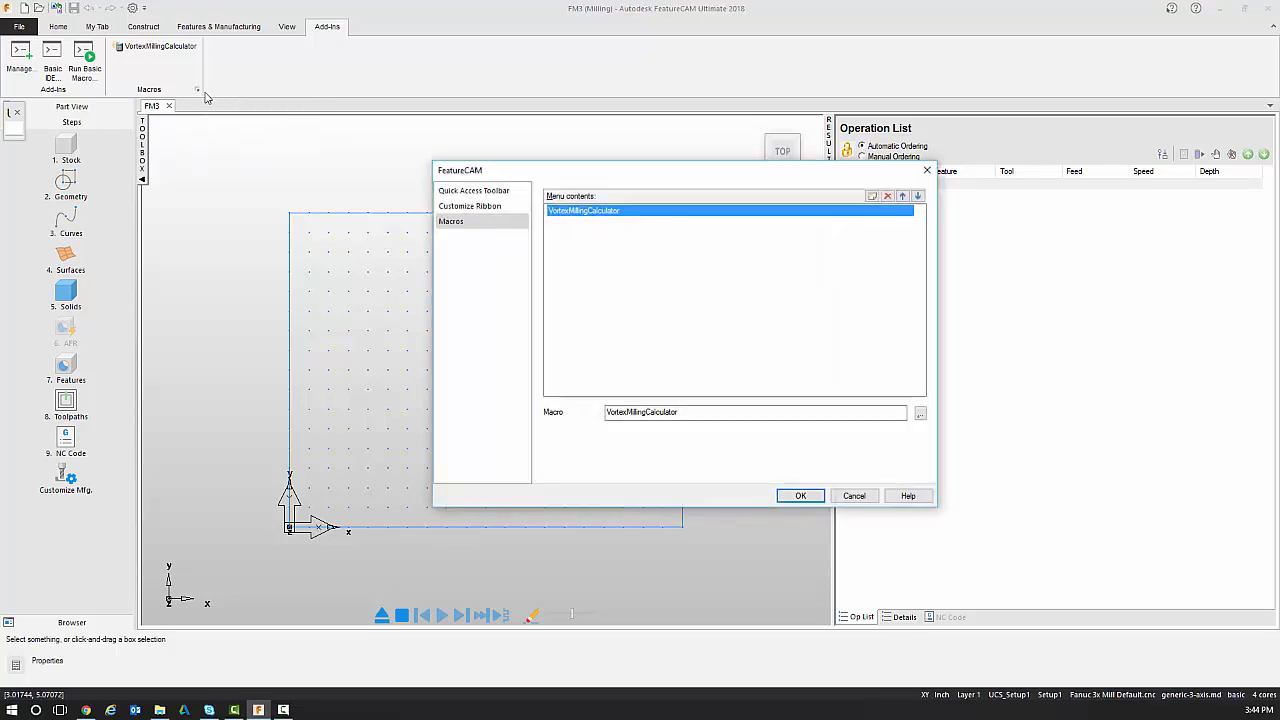
pyautogui.moveTo(561, 181); pyautogui.dragTo(489, 162)
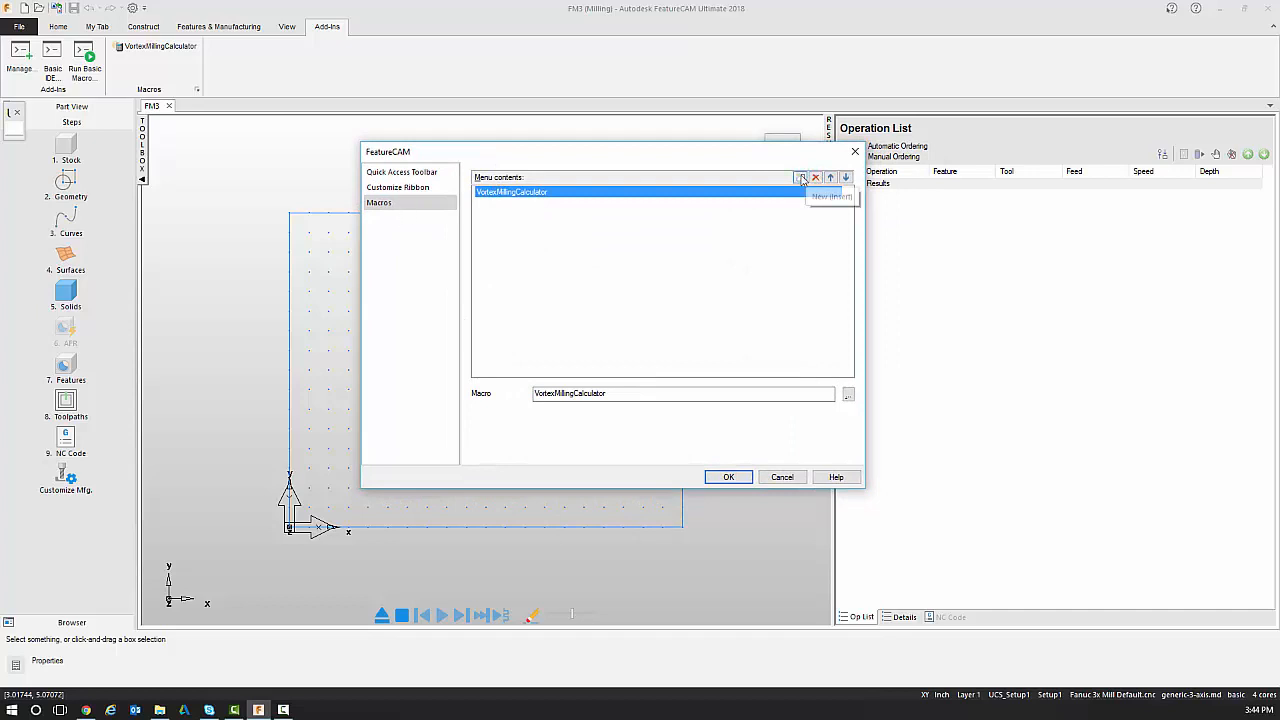
pyautogui.click(801, 178)
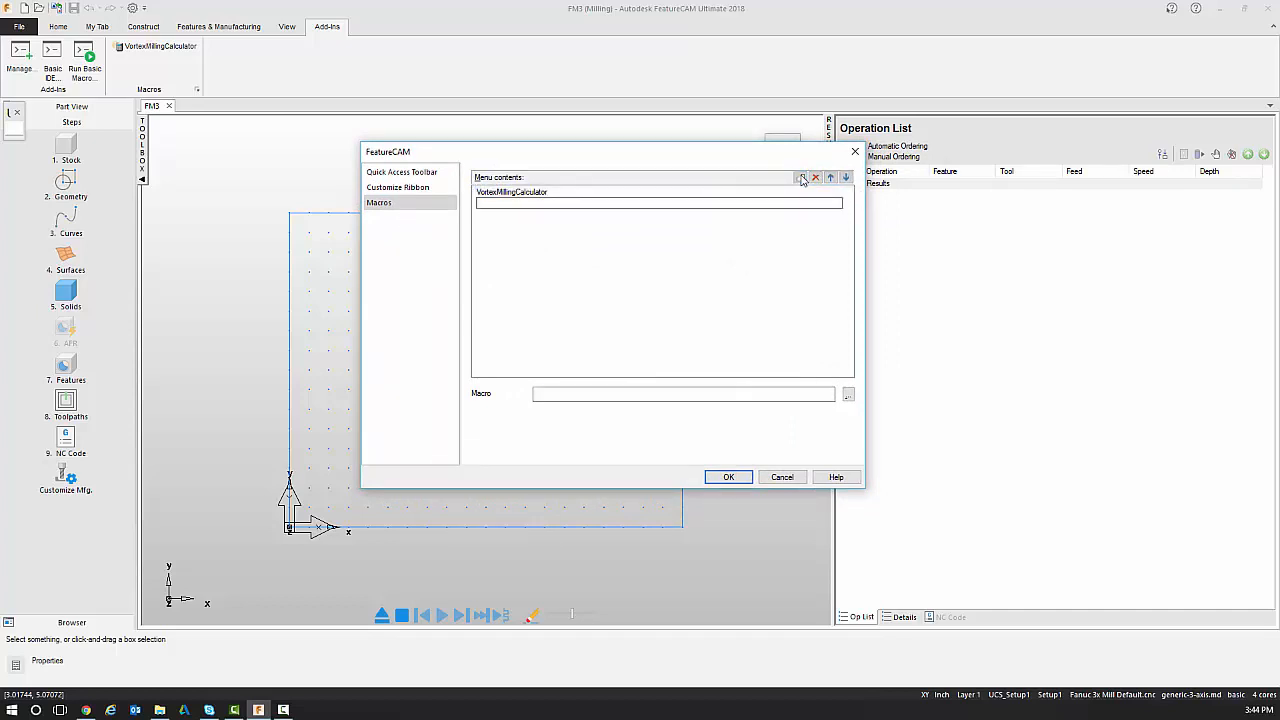
pyautogui.write('Test')
pyautogui.click(555, 393)
pyautogui.click(782, 477)
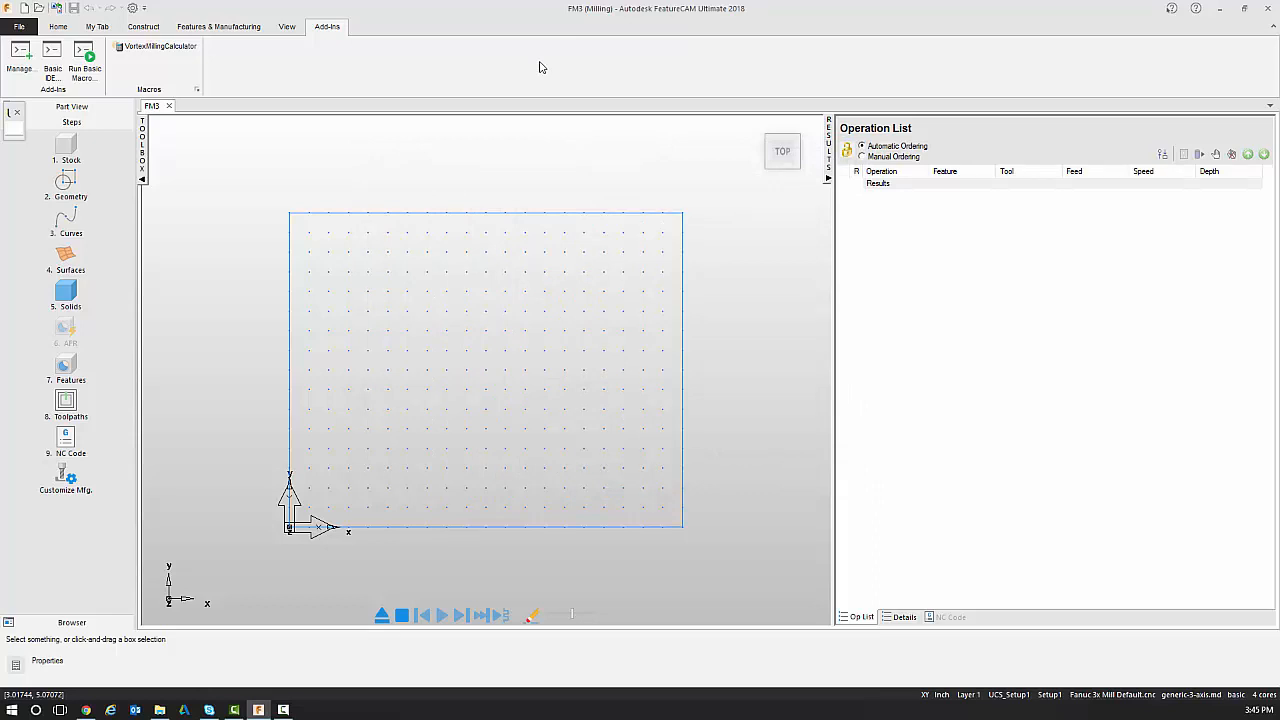
# Step: Open the keyboard shortcut customization from the ribbon customization settings
pyautogui.rightClick(539, 62)
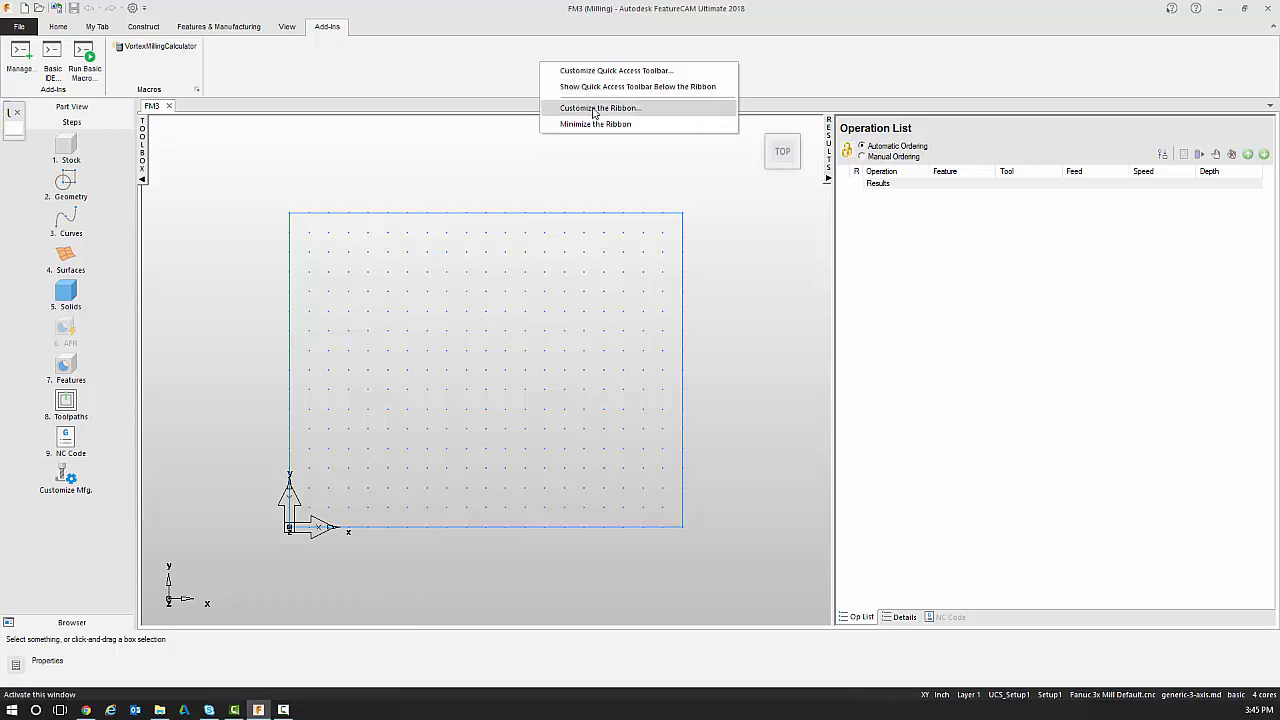
pyautogui.click(594, 109)
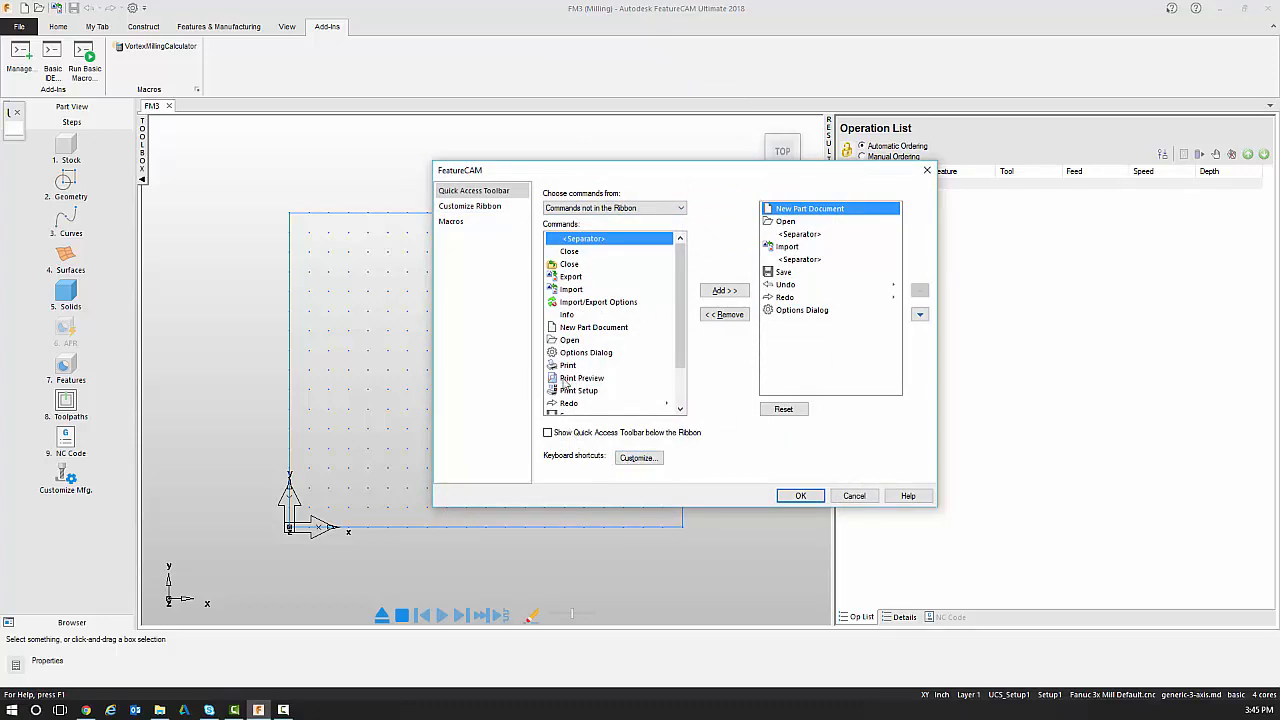
pyautogui.click(639, 458)
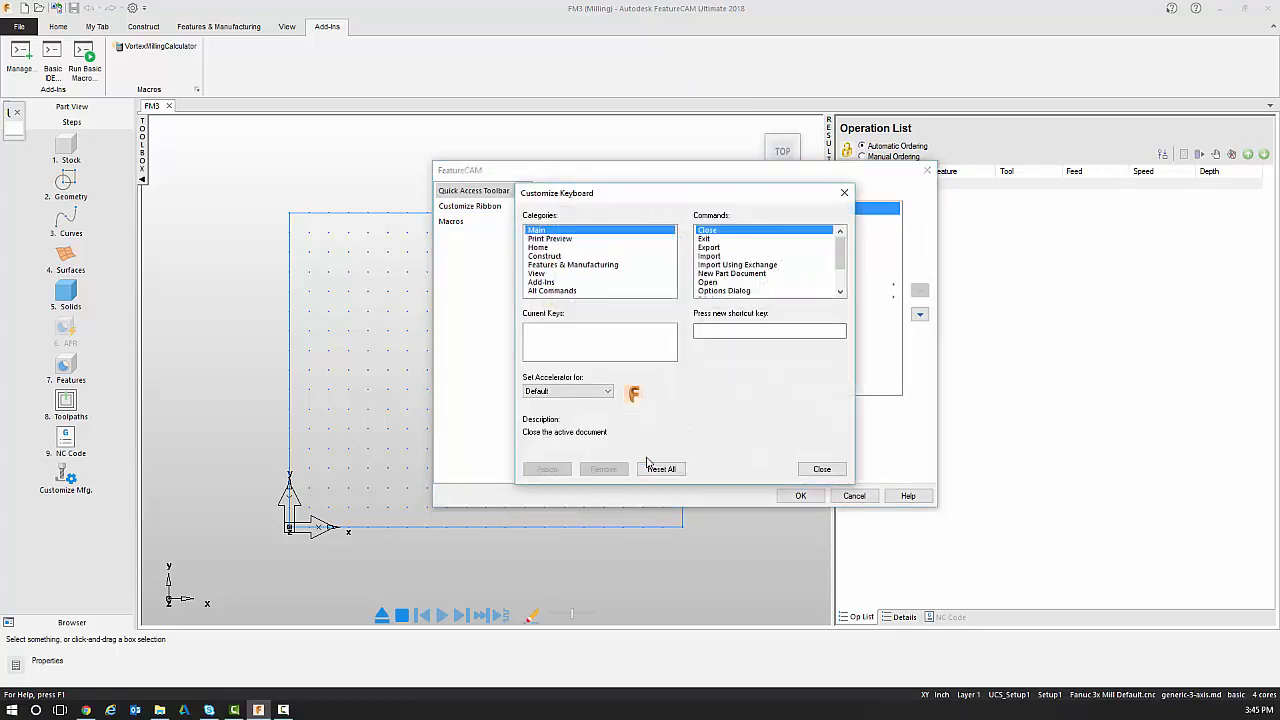
pyautogui.moveTo(620, 200); pyautogui.dragTo(546, 155)
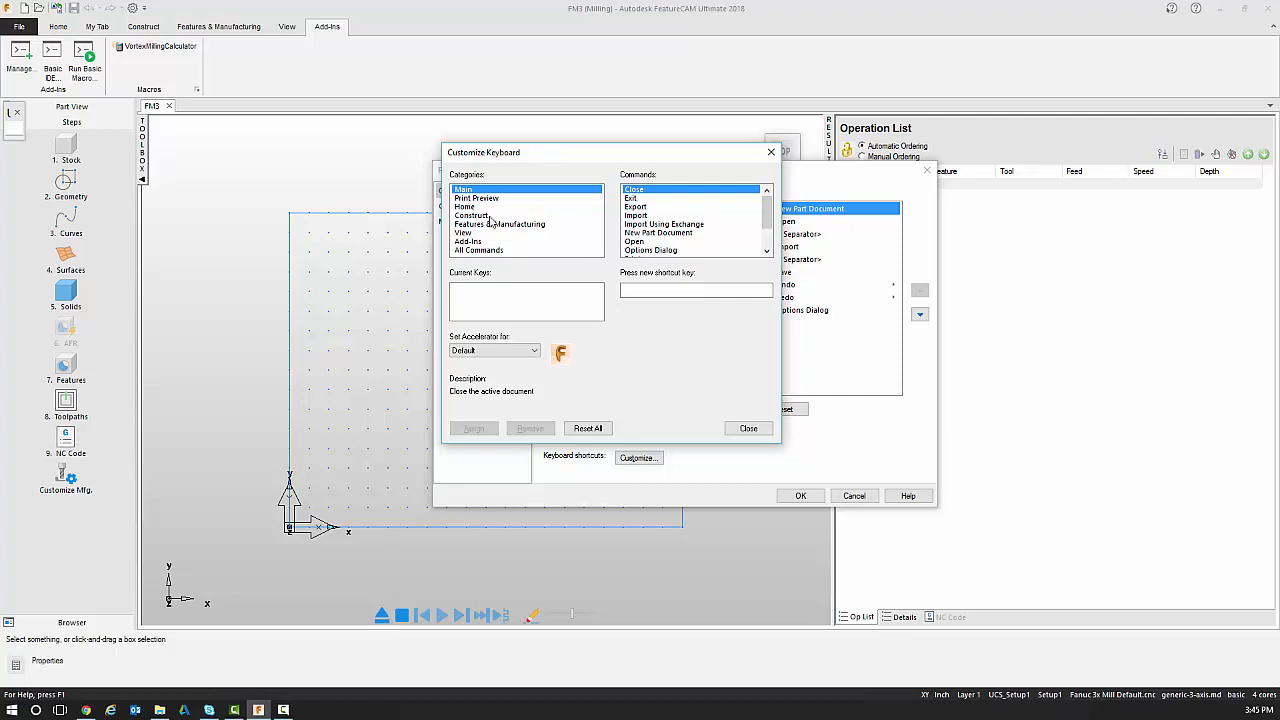
# Step: Assign Ctrl+Alt+F as the default keyboard shortcut for the Hide All Features command in the View category
pyautogui.click(476, 234)
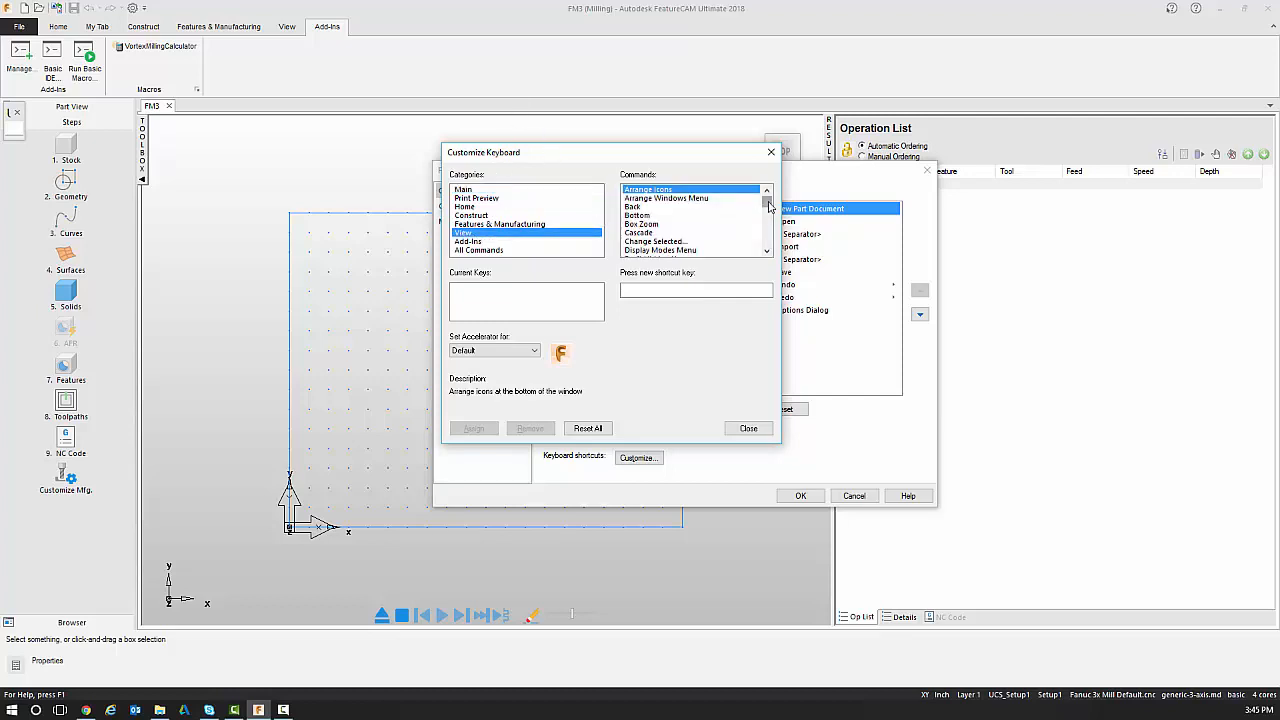
pyautogui.moveTo(767, 201); pyautogui.dragTo(776, 212)
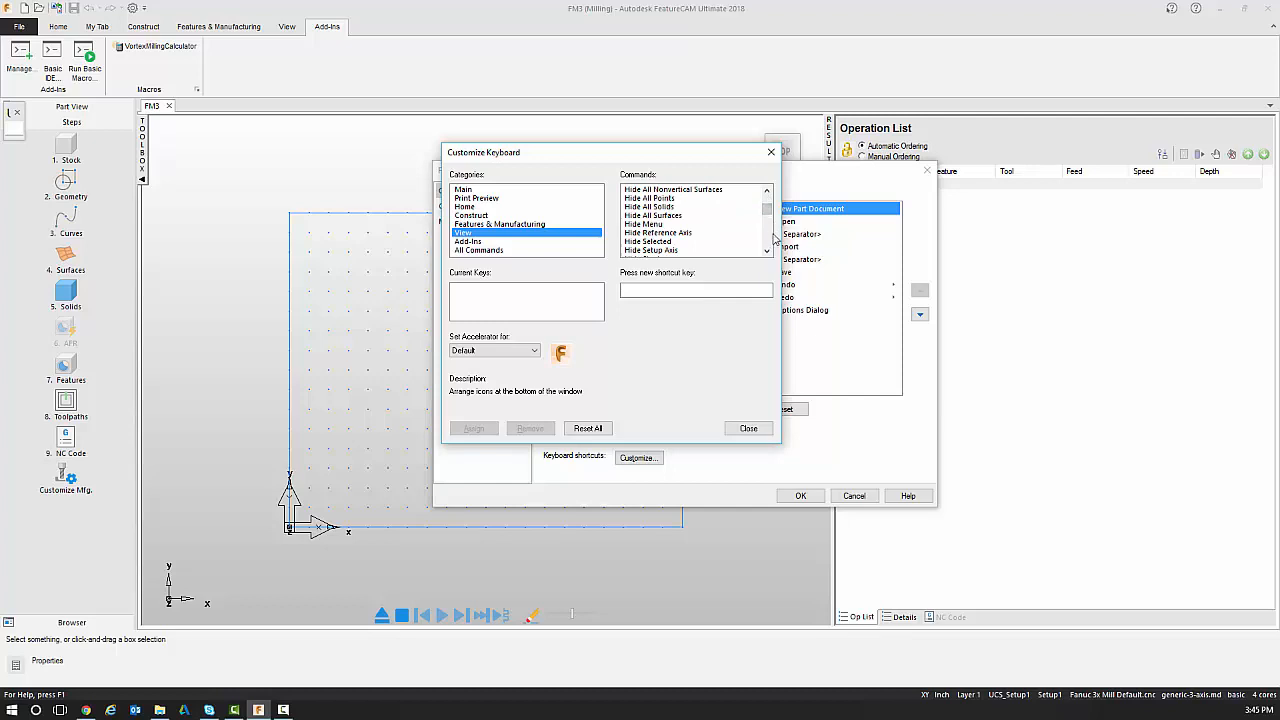
pyautogui.click(767, 191)
pyautogui.click(767, 191)
pyautogui.click(767, 191)
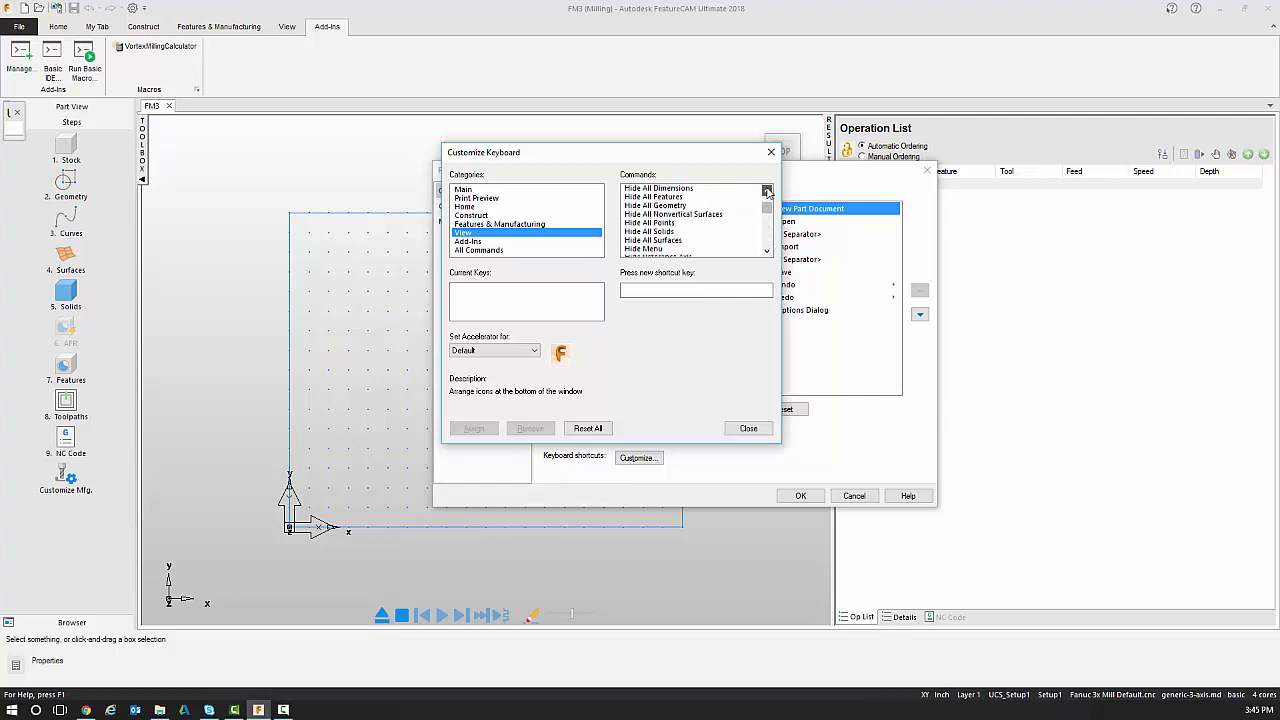
pyautogui.click(767, 191)
pyautogui.click(675, 207)
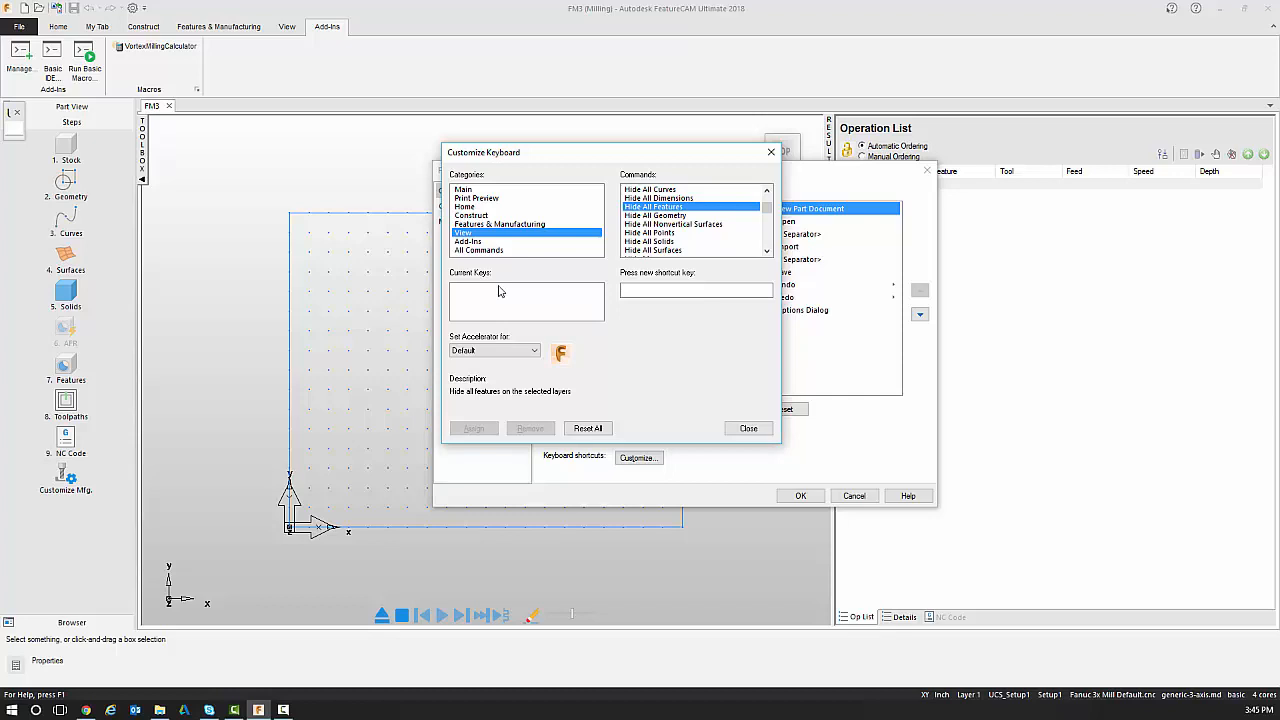
pyautogui.click(647, 294)
pyautogui.hotkey('ctrl', 'alt', 'f')
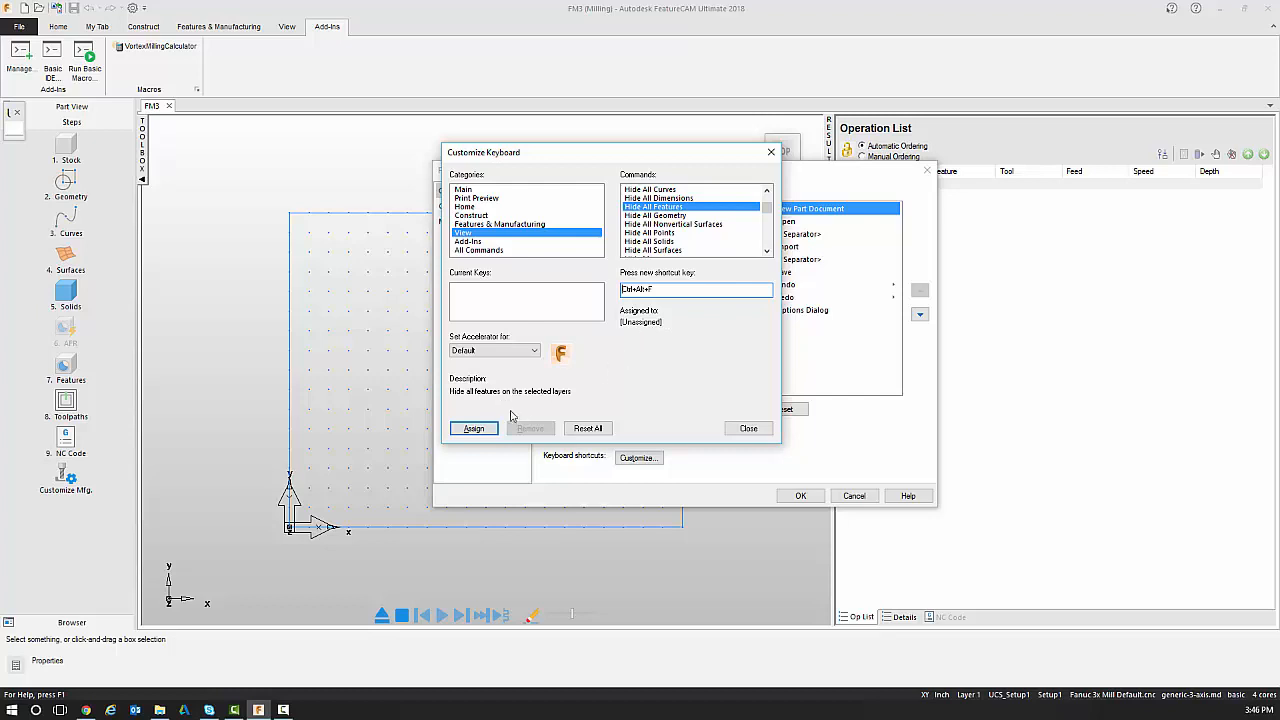
pyautogui.click(474, 428)
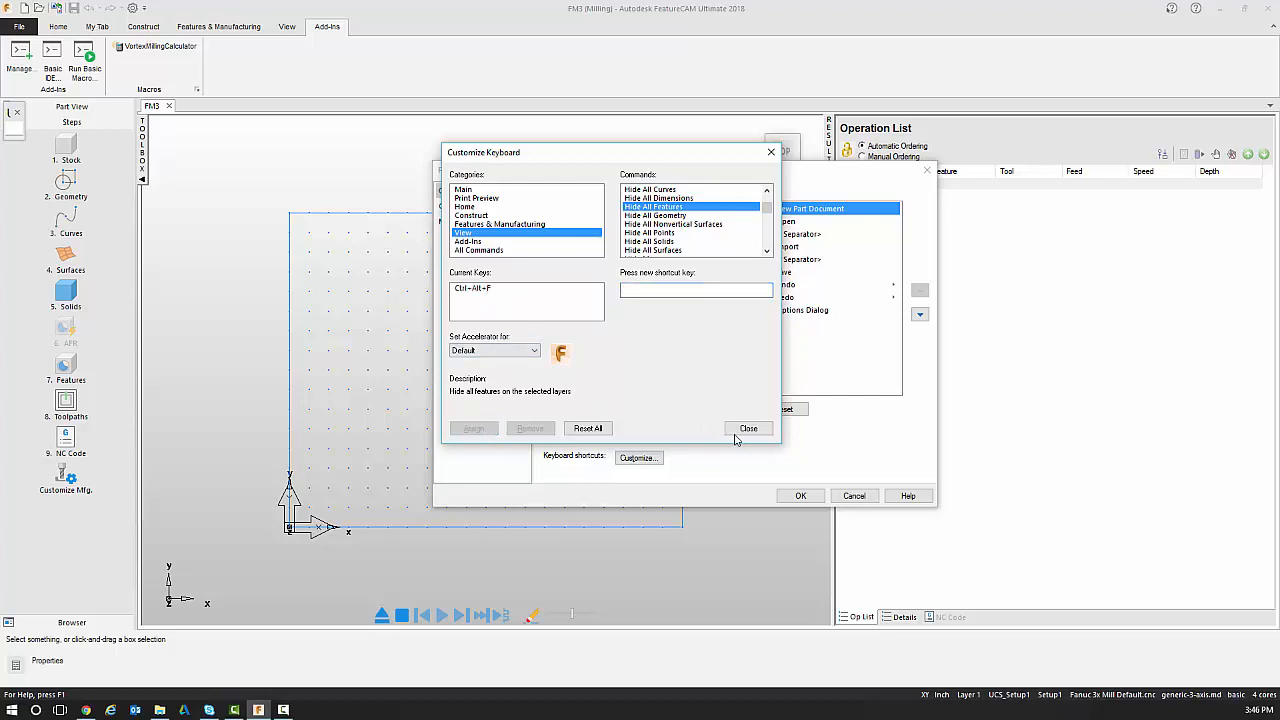
# Step: Finish the keyboard shortcut customization and apply the customization settings
pyautogui.click(748, 428)
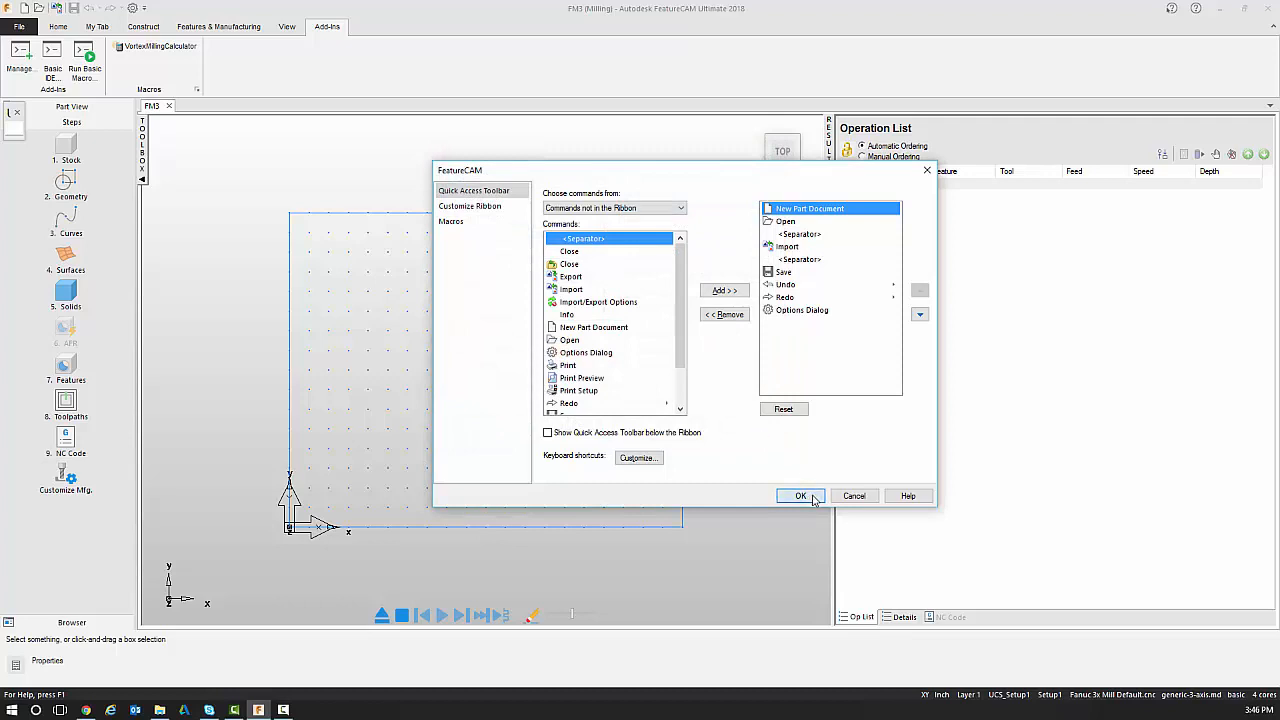
pyautogui.click(804, 495)
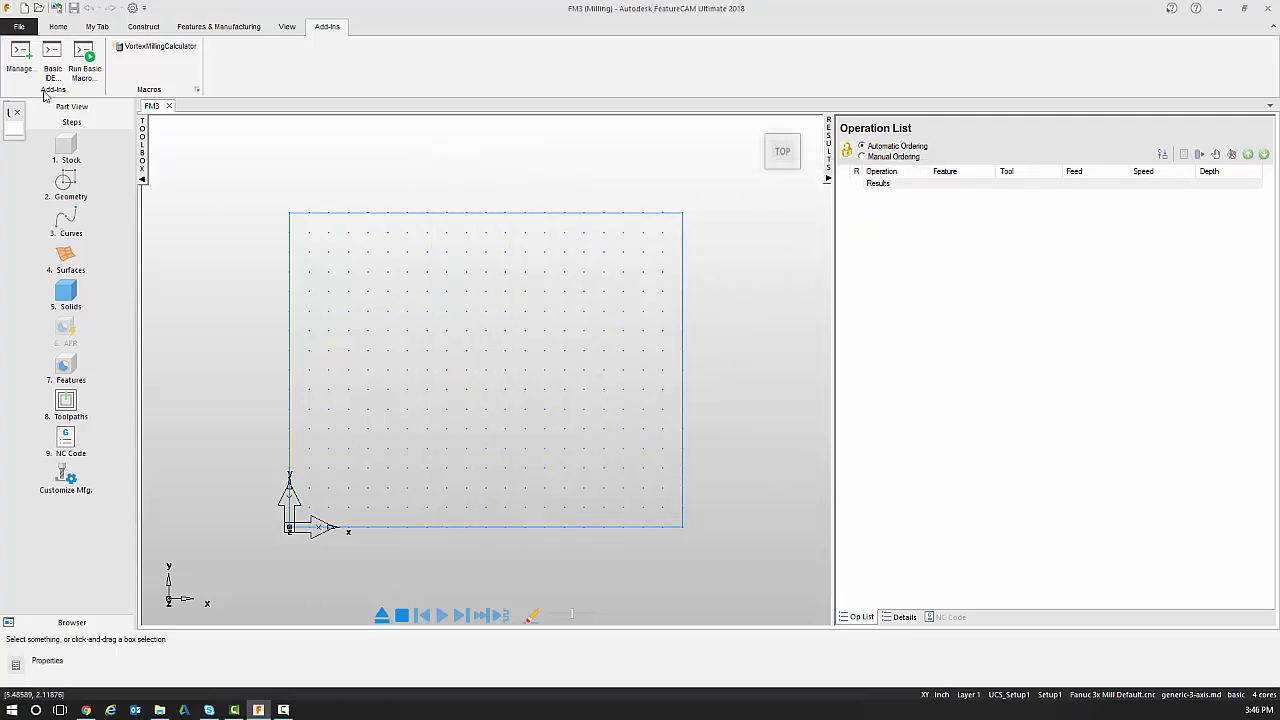
# Step: Create a plain hole feature from dimensions, keeping the default 0.25 in diameter, 1 in depth and location
pyautogui.click(58, 26)
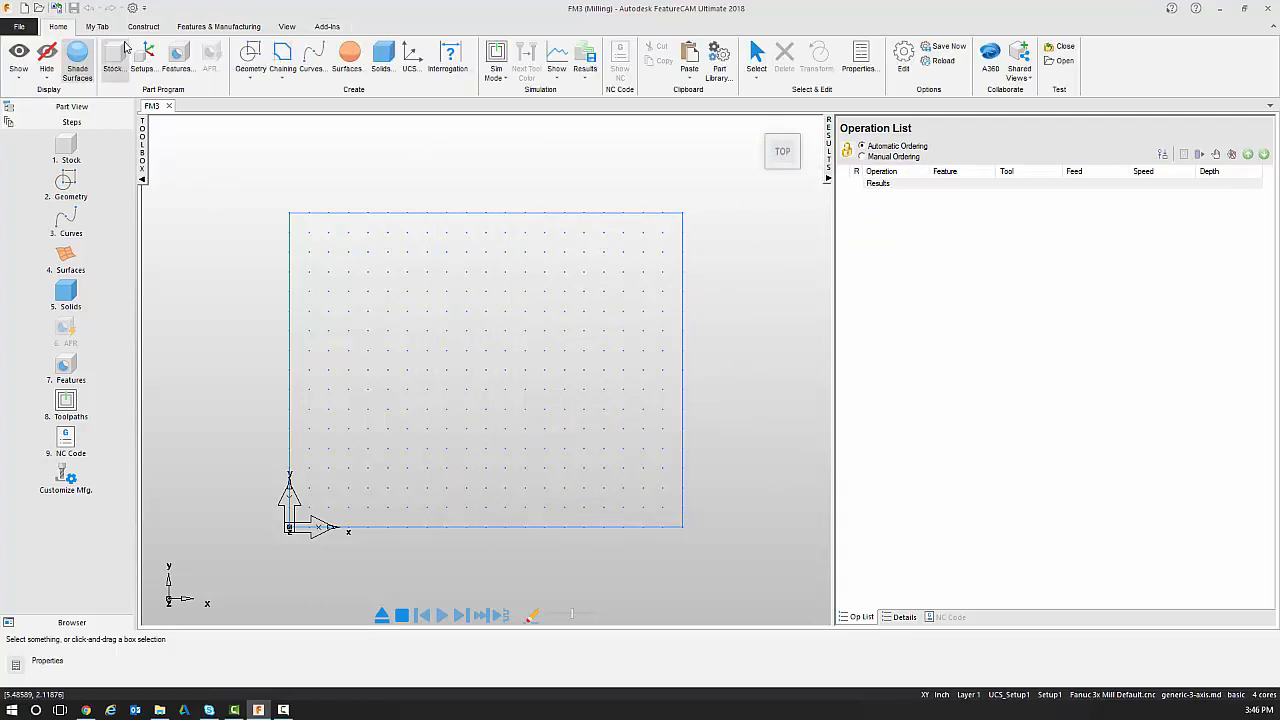
pyautogui.click(177, 58)
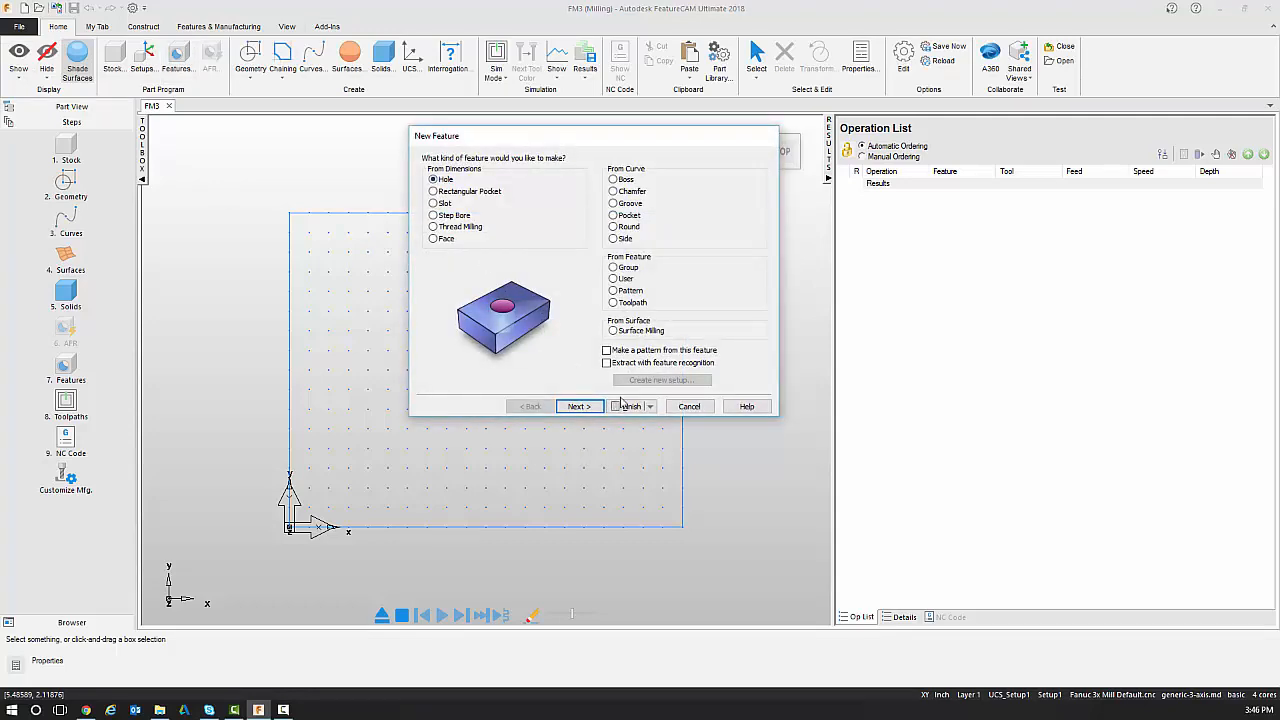
pyautogui.click(630, 406)
pyautogui.click(1018, 514)
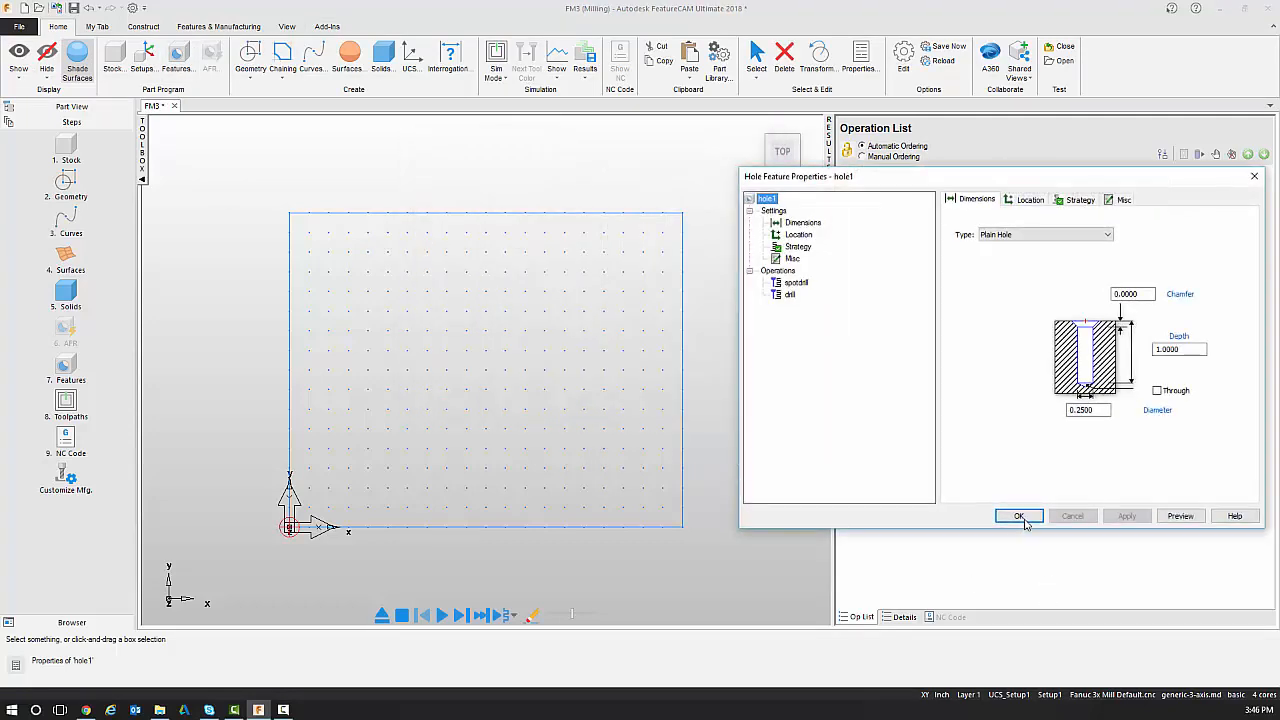
# Step: Hide all features, including the new hole, to test the custom Hide All Features shortcut
pyautogui.rightClick(252, 363)
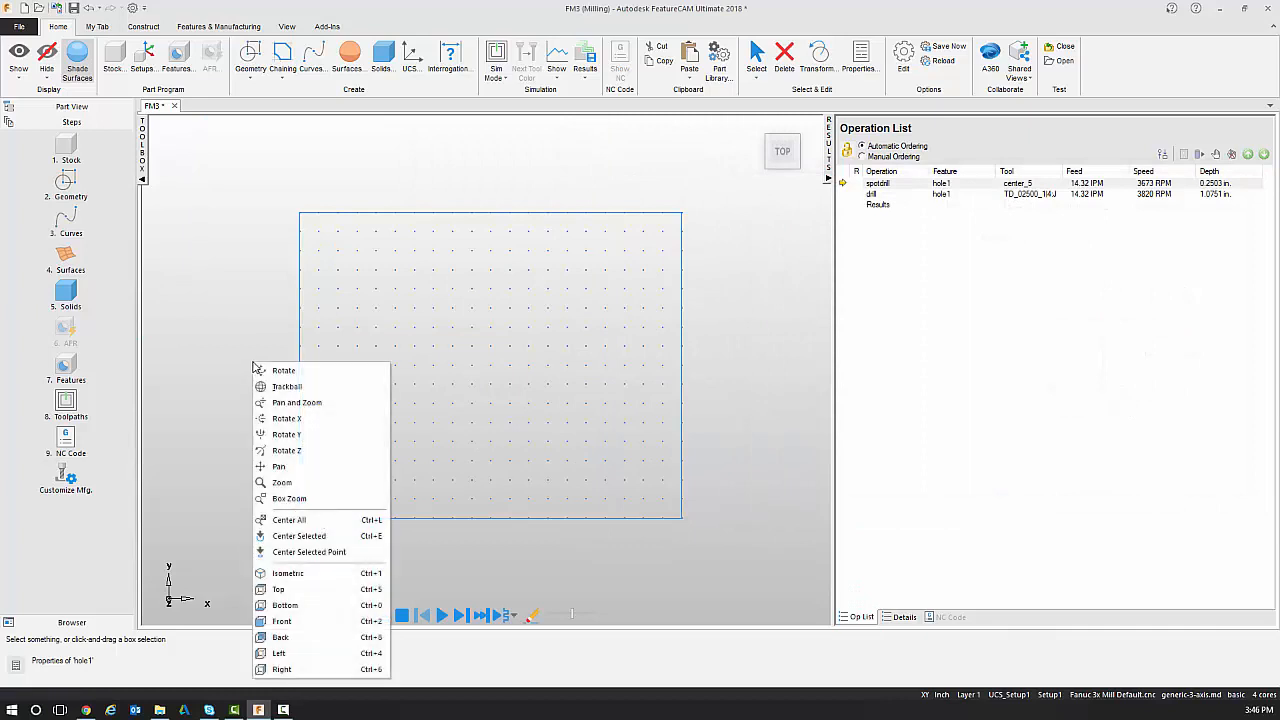
pyautogui.click(275, 368)
pyautogui.moveTo(460, 499); pyautogui.dragTo(434, 393, button='middle')
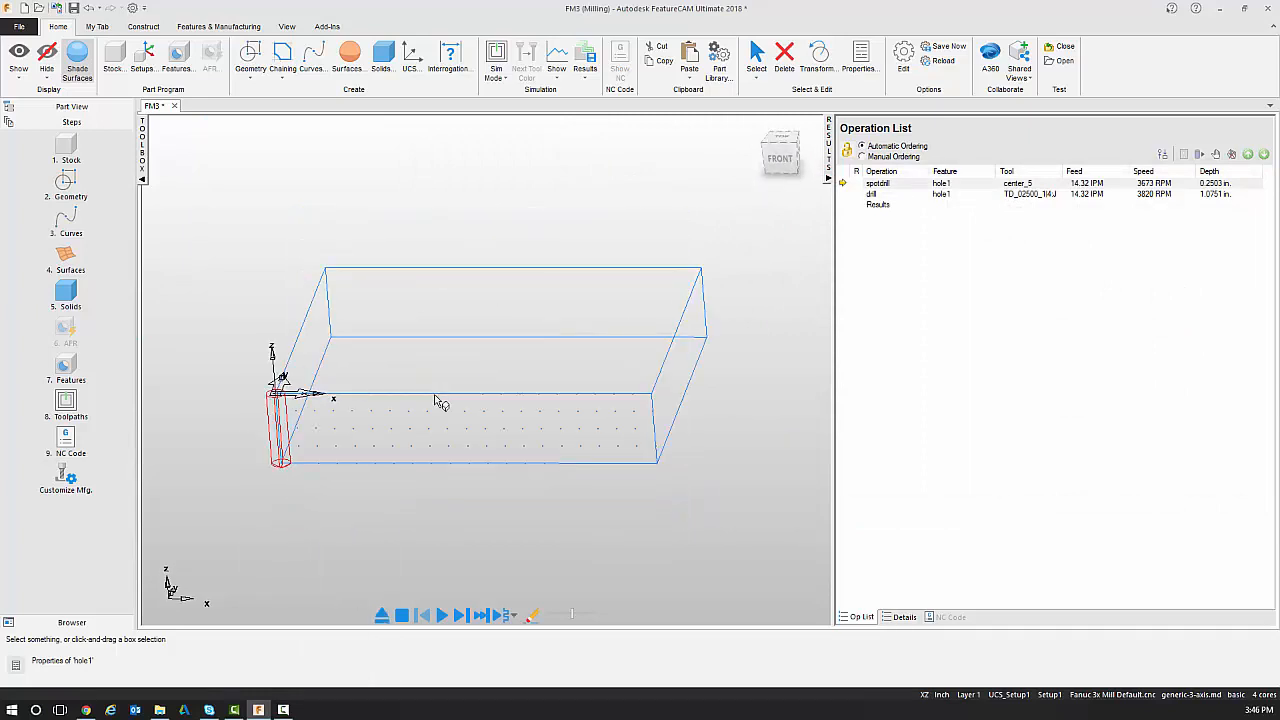
pyautogui.press('Delete')
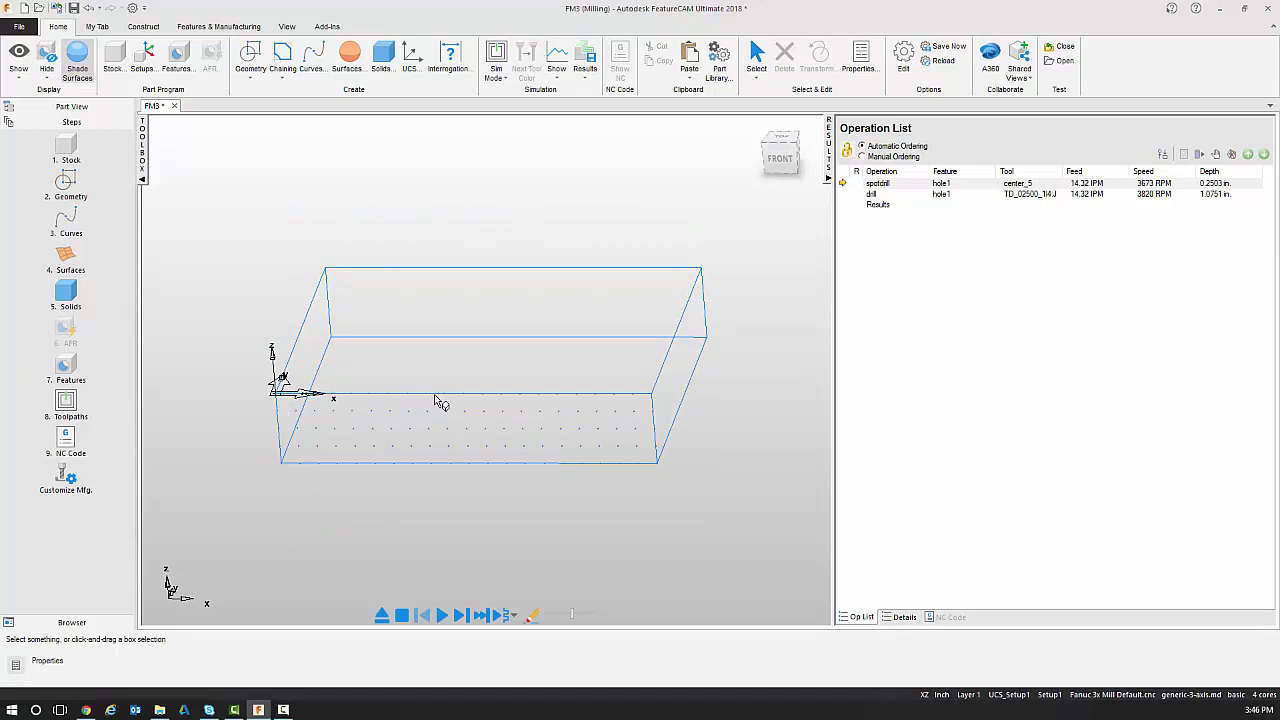